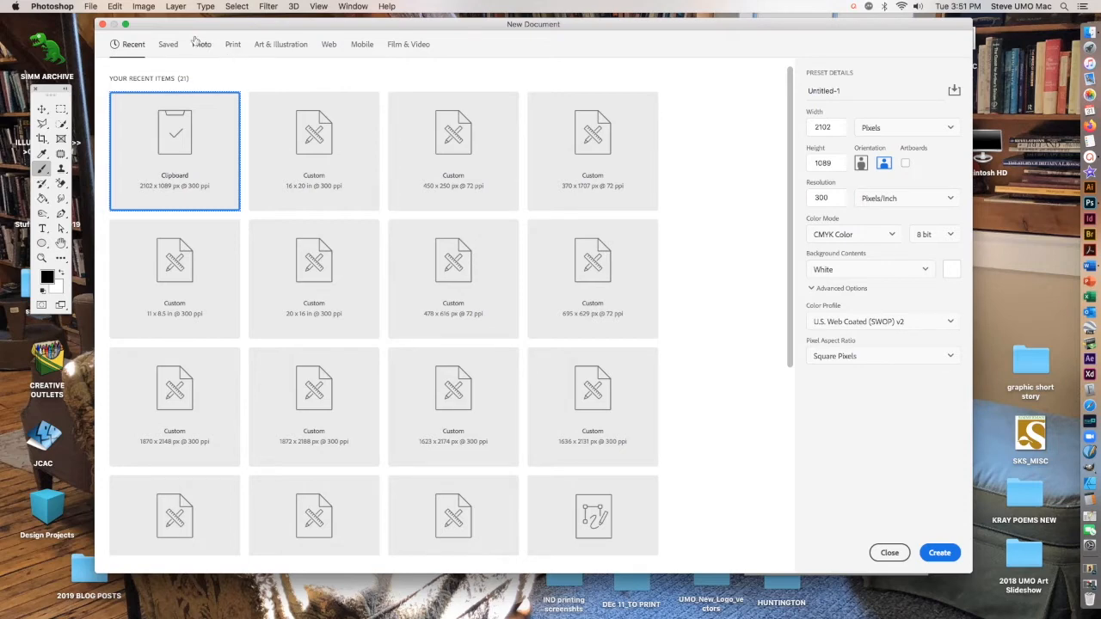
- Create a blank 9 × 12 inch print document, and shorten and lower the floating Layers panel beside the page
{"action": "left_click", "coordinate": [233, 45]}
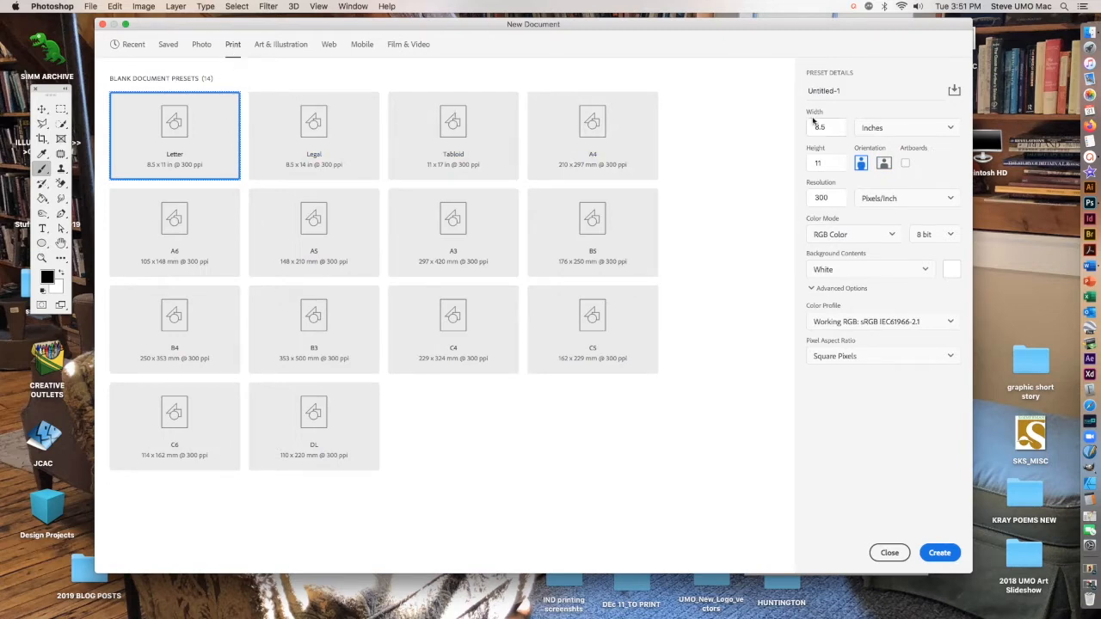
{"action": "left_click_drag", "start_coordinate": [831, 125], "coordinate": [807, 166]}
{"action": "type", "text": "9"}
{"action": "type", "text": "12"}
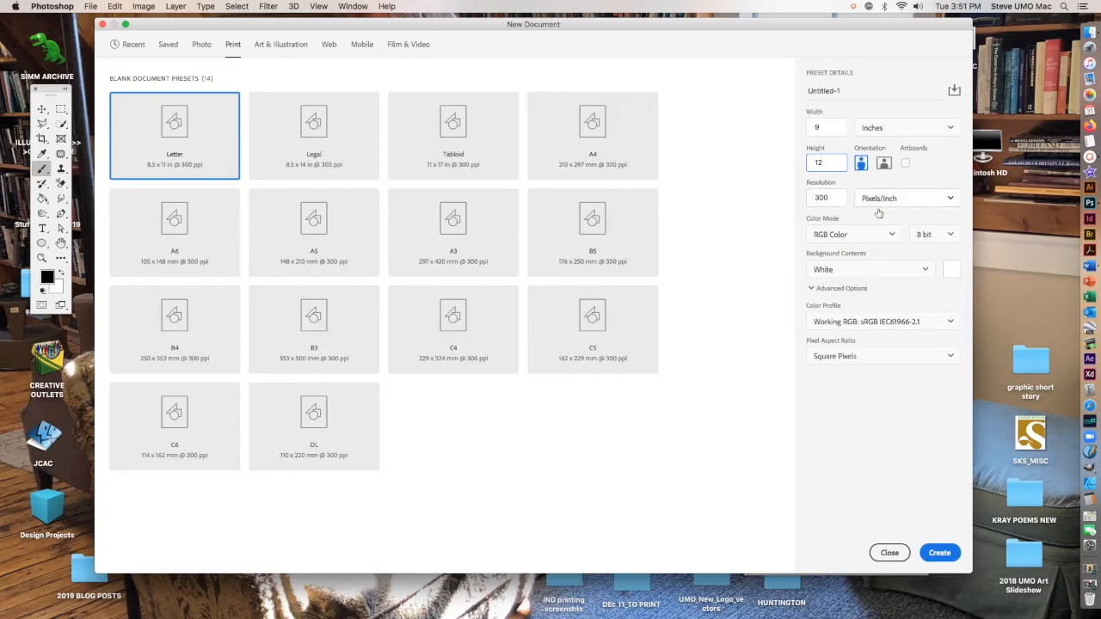
{"action": "left_click", "coordinate": [946, 556]}
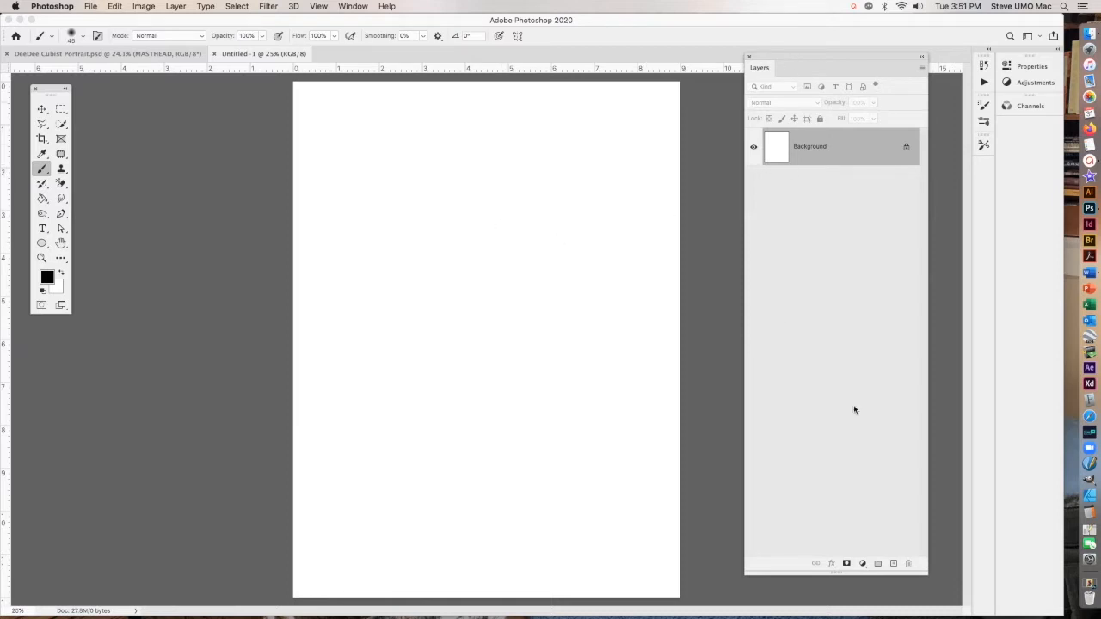
{"action": "left_click_drag", "start_coordinate": [925, 574], "coordinate": [928, 366]}
{"action": "left_click_drag", "start_coordinate": [819, 55], "coordinate": [822, 173]}
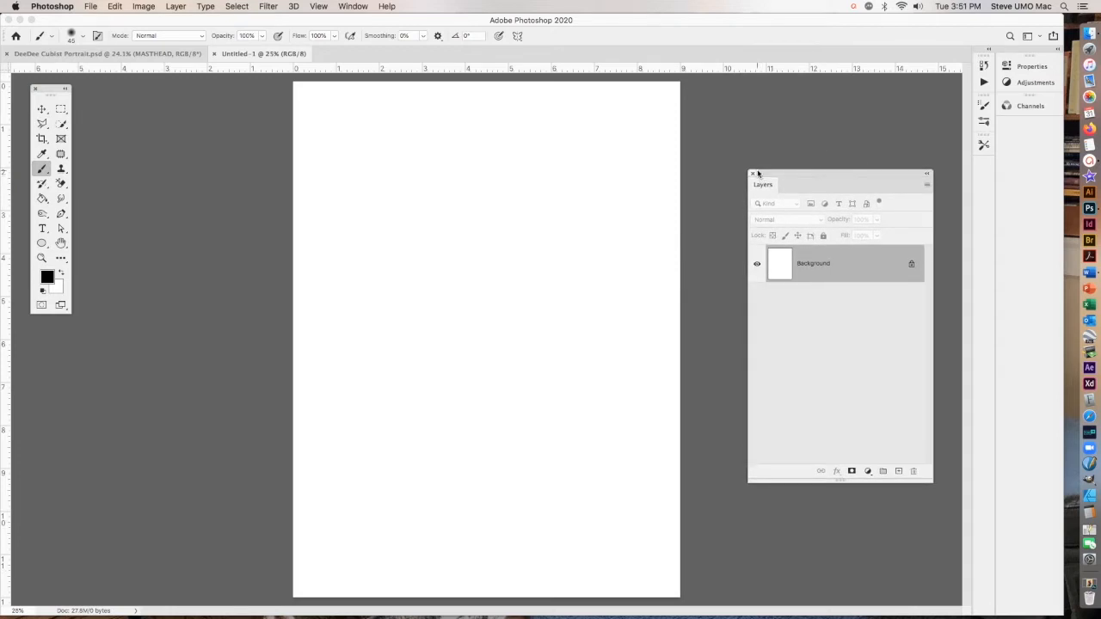
- Open PEOPLE_Magazine.ai from the MAGAZINE MASTHEADS folder with the default PDF import settings, and shift the Layers panel slightly lower
{"action": "left_click", "coordinate": [90, 6]}
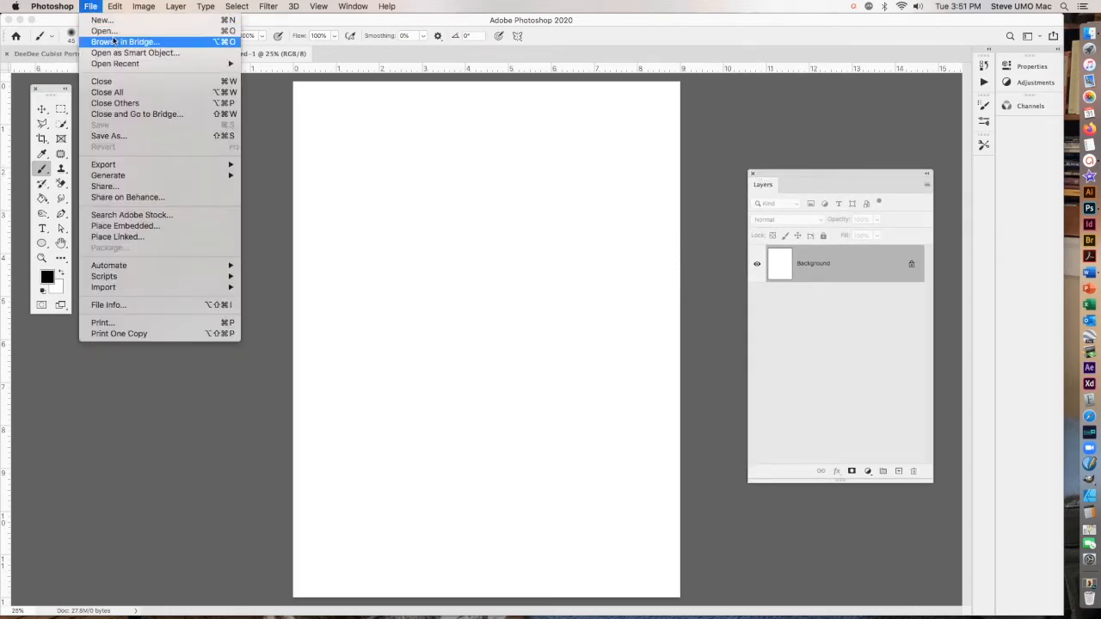
{"action": "left_click", "coordinate": [98, 34]}
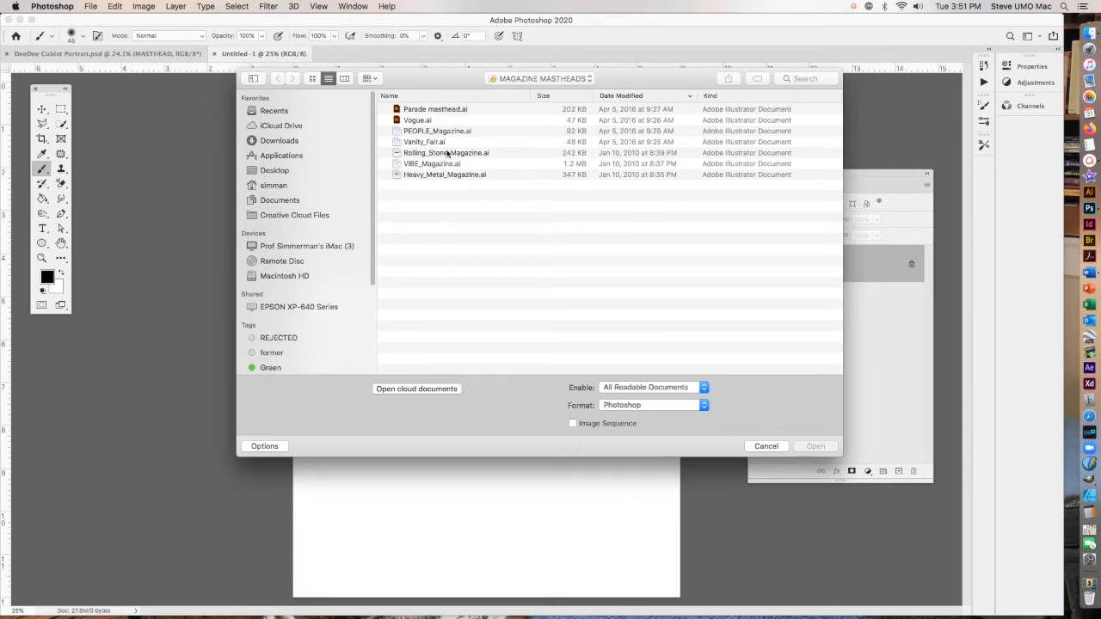
{"action": "left_click", "coordinate": [417, 132]}
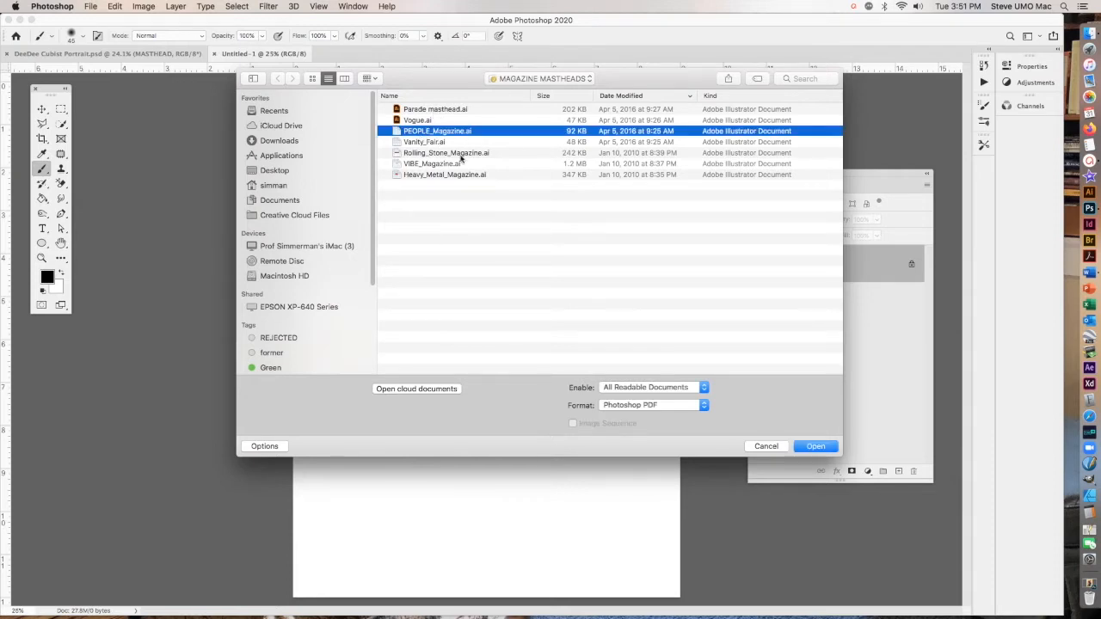
{"action": "left_click", "coordinate": [817, 446]}
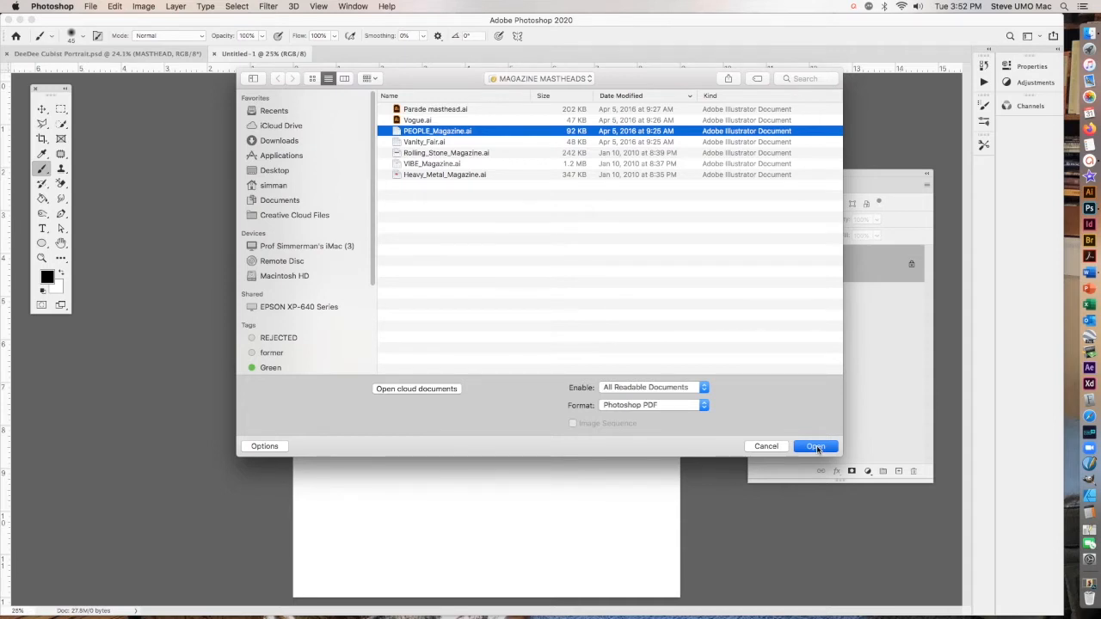
{"action": "left_click", "coordinate": [817, 446]}
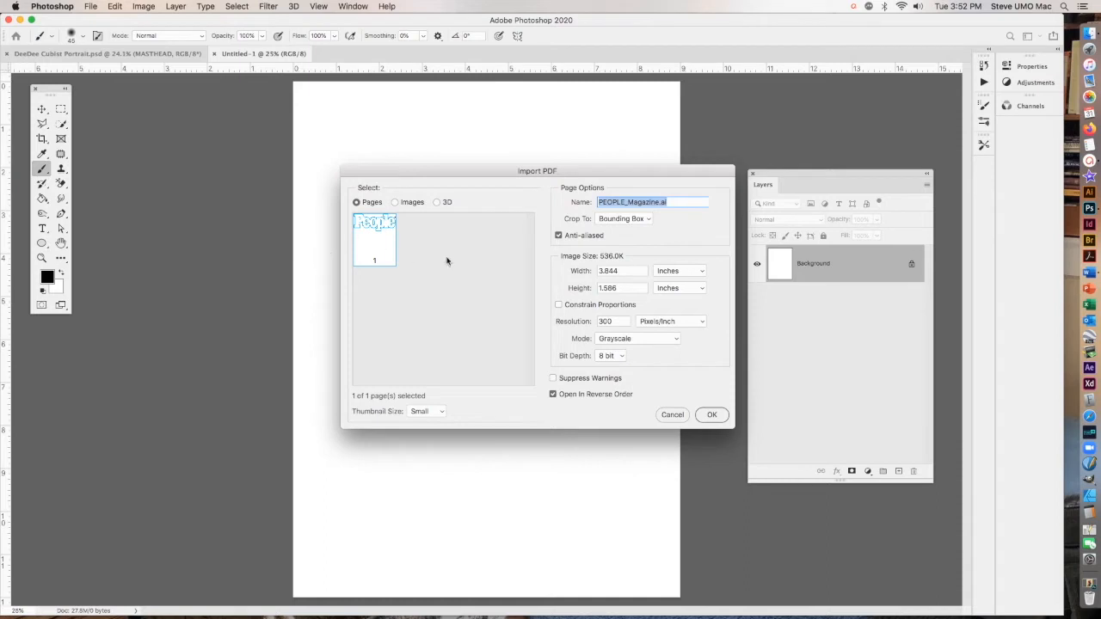
{"action": "left_click", "coordinate": [711, 416]}
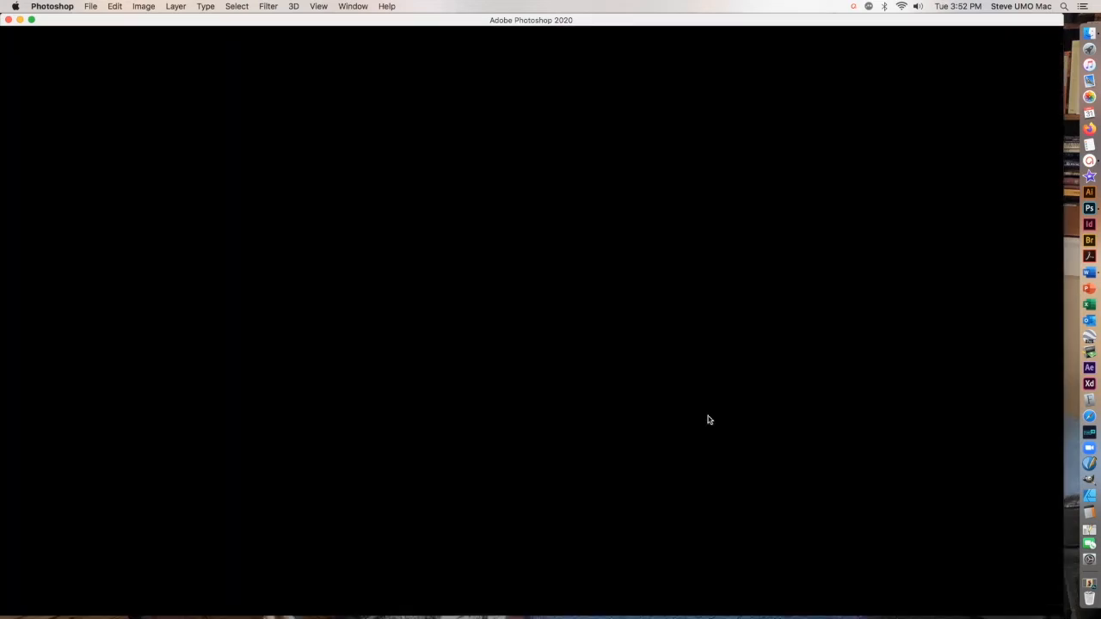
{"action": "left_click_drag", "start_coordinate": [786, 168], "coordinate": [777, 207]}
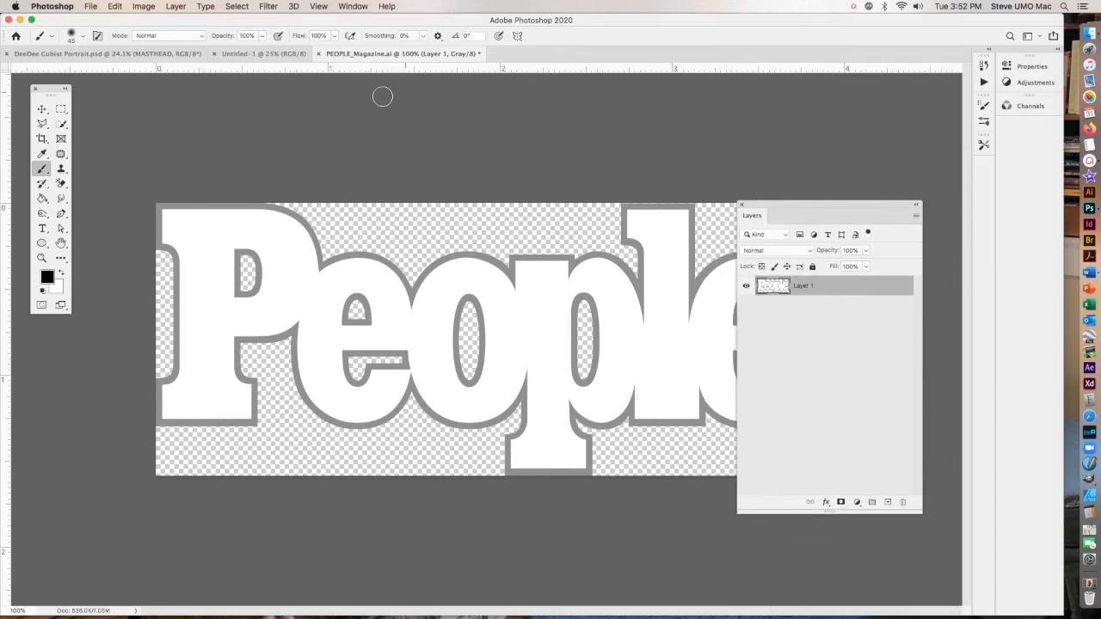
- Copy the entire People masthead artwork and close its document without saving
{"action": "left_click", "coordinate": [232, 8]}
{"action": "left_click", "coordinate": [239, 27]}
{"action": "left_click", "coordinate": [116, 7]}
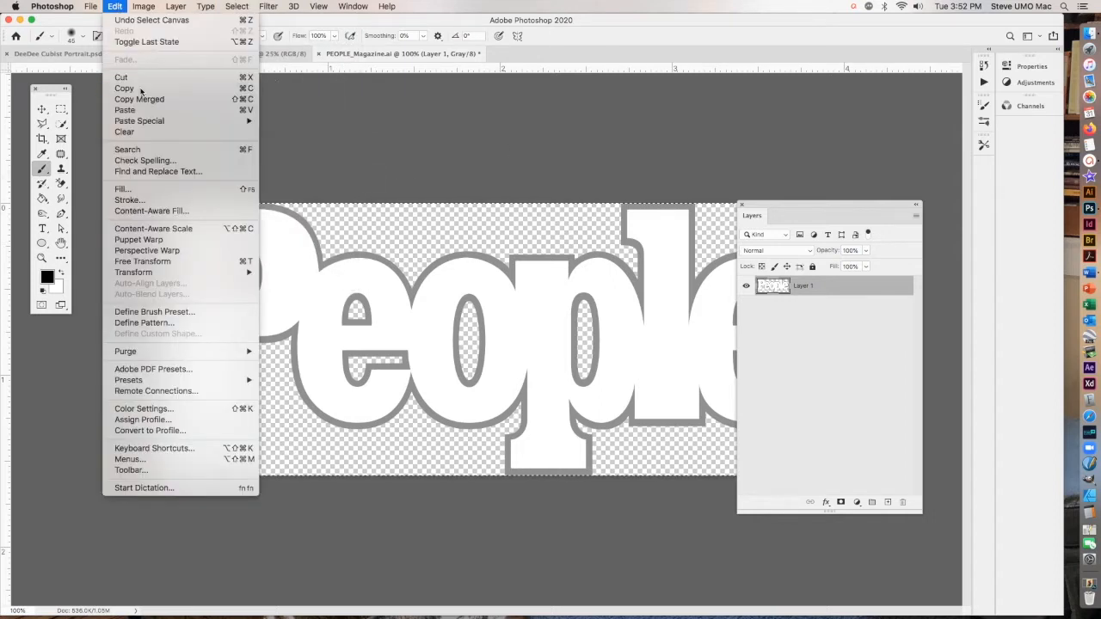
{"action": "left_click", "coordinate": [141, 90]}
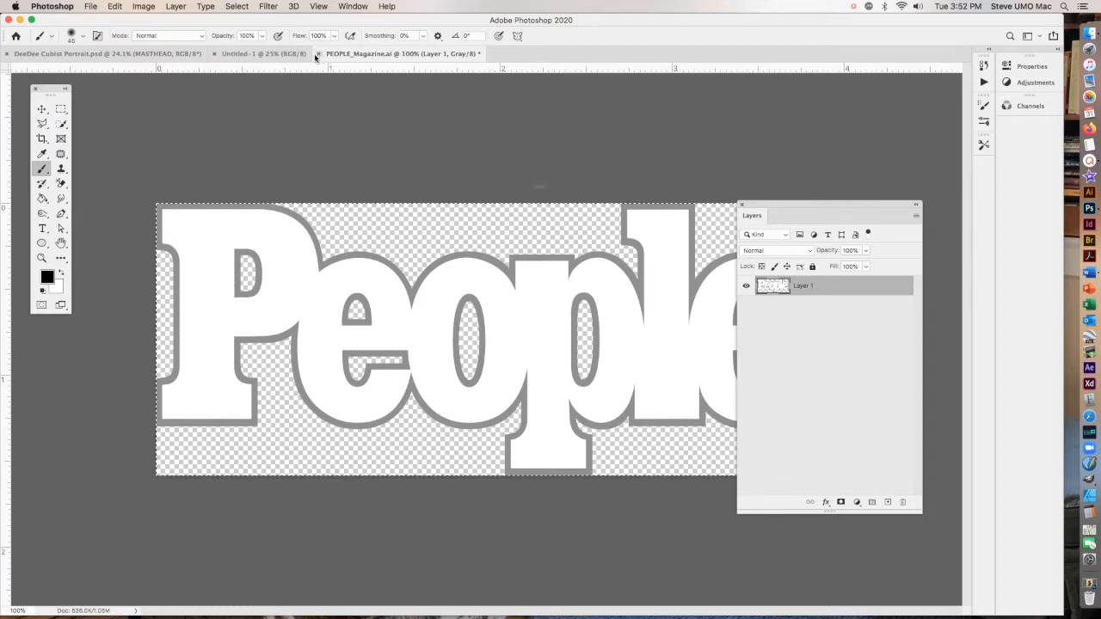
{"action": "left_click", "coordinate": [315, 54]}
{"action": "left_click", "coordinate": [504, 215]}
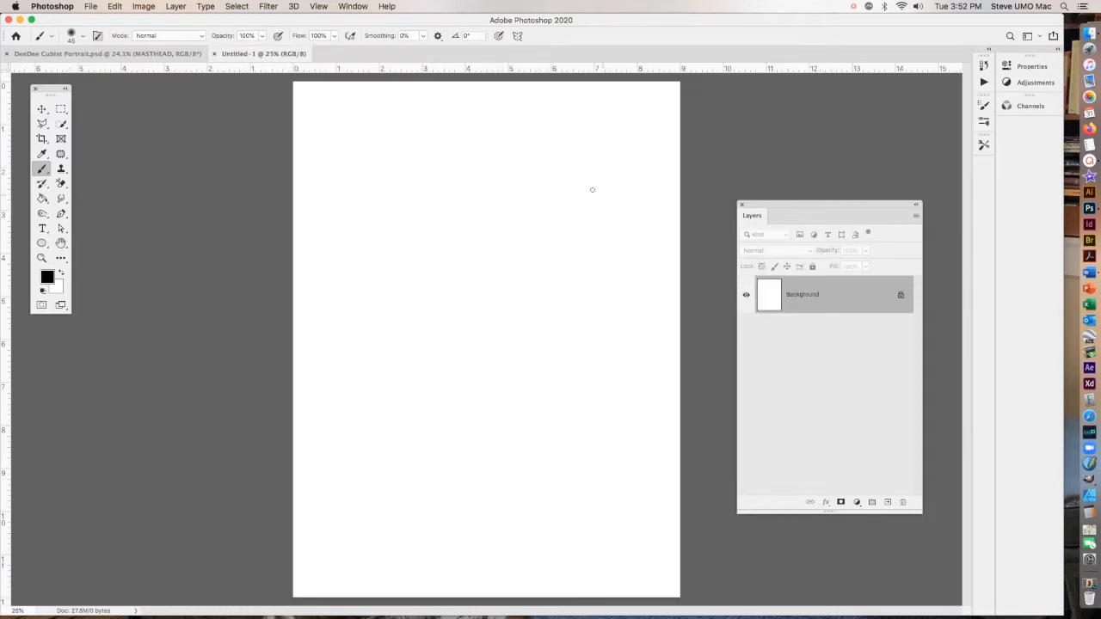
- Add a new layer above the background and fill it with dark red using the Paint Bucket
{"action": "left_click", "coordinate": [888, 503]}
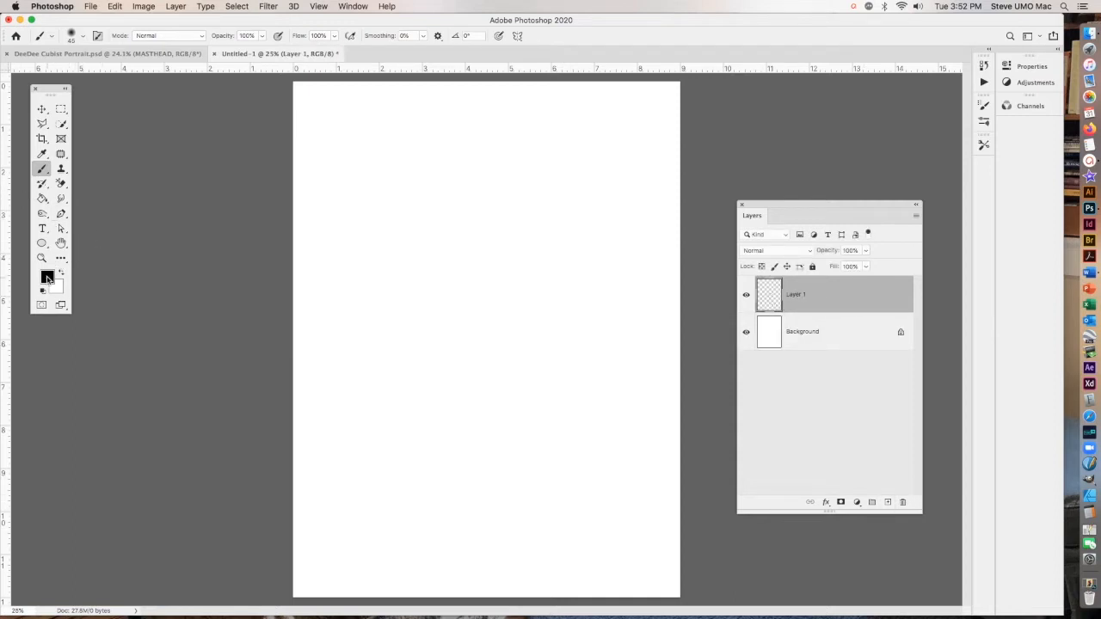
{"action": "left_click", "coordinate": [46, 200]}
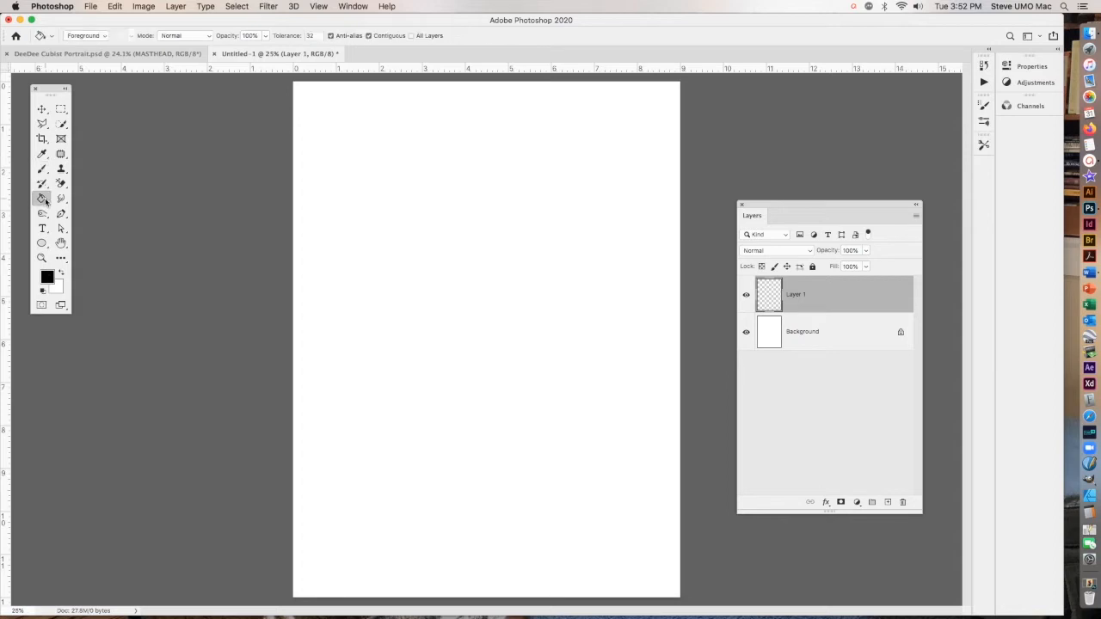
{"action": "left_click", "coordinate": [47, 278]}
{"action": "left_click_drag", "start_coordinate": [472, 354], "coordinate": [487, 369]}
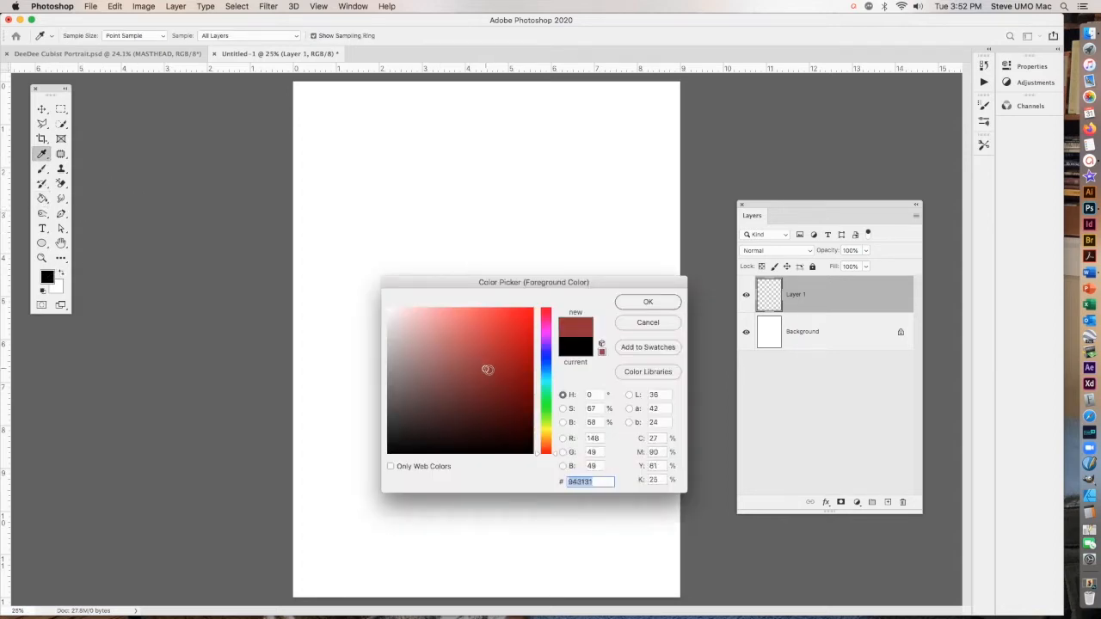
{"action": "left_click", "coordinate": [495, 356]}
{"action": "left_click", "coordinate": [648, 302]}
{"action": "key", "text": "g"}
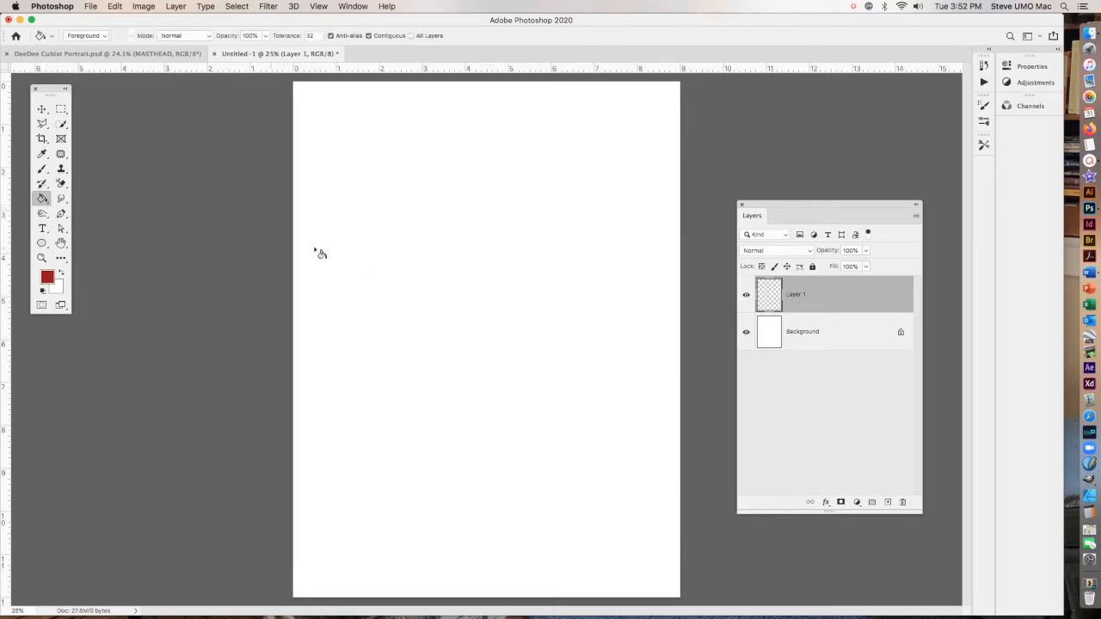
{"action": "left_click", "coordinate": [384, 268]}
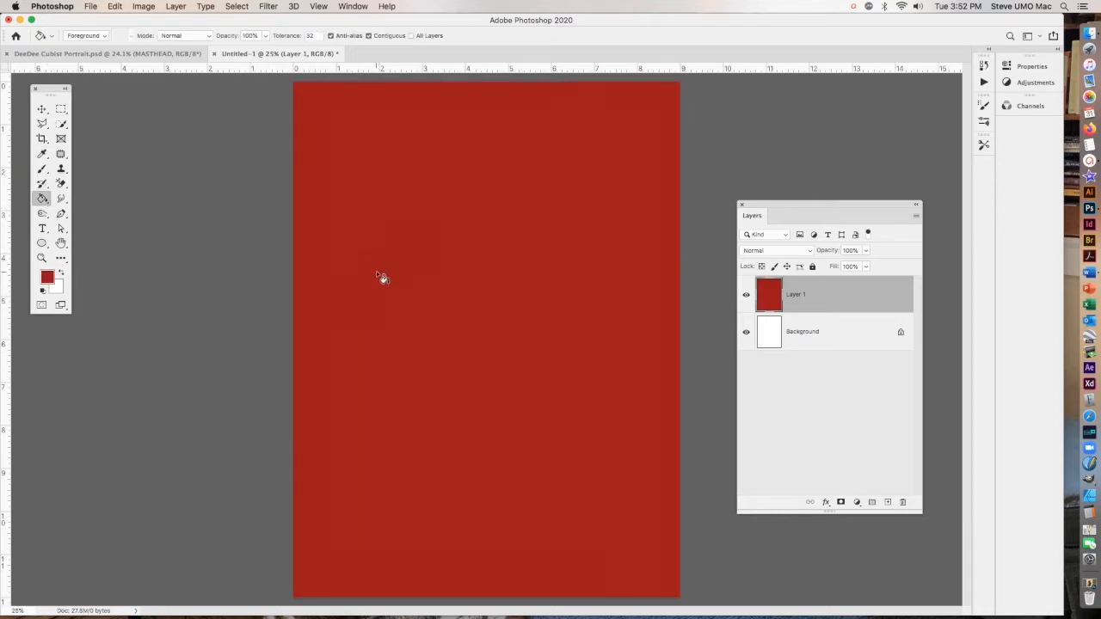
- Paste the copied People masthead onto a new layer and move it to the page's upper-left corner
{"action": "left_click", "coordinate": [888, 503]}
{"action": "left_click", "coordinate": [117, 7]}
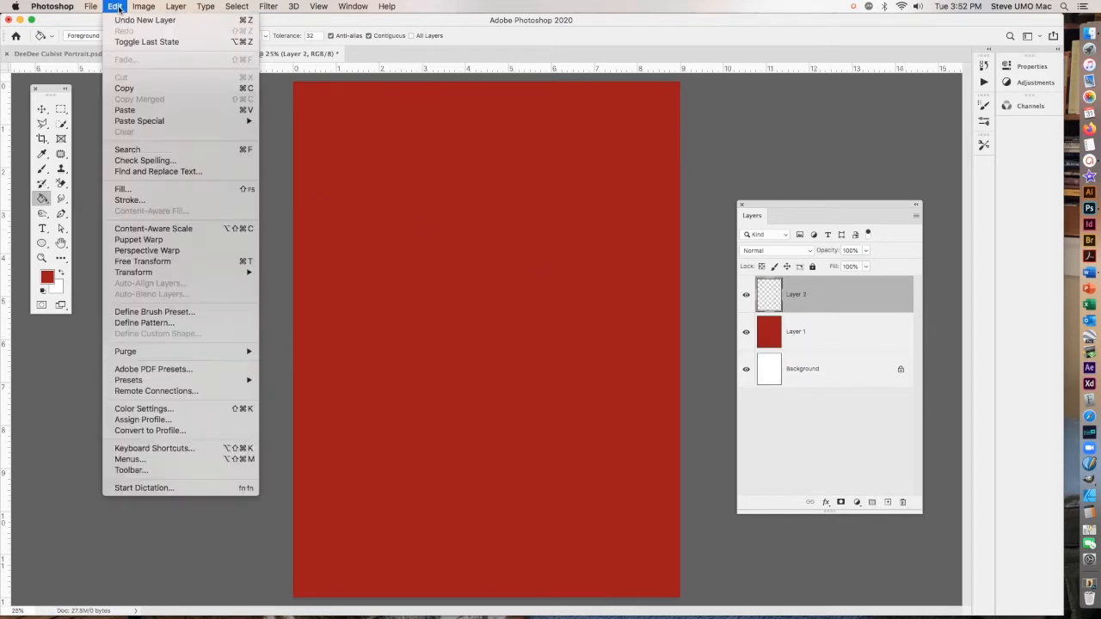
{"action": "left_click", "coordinate": [145, 110]}
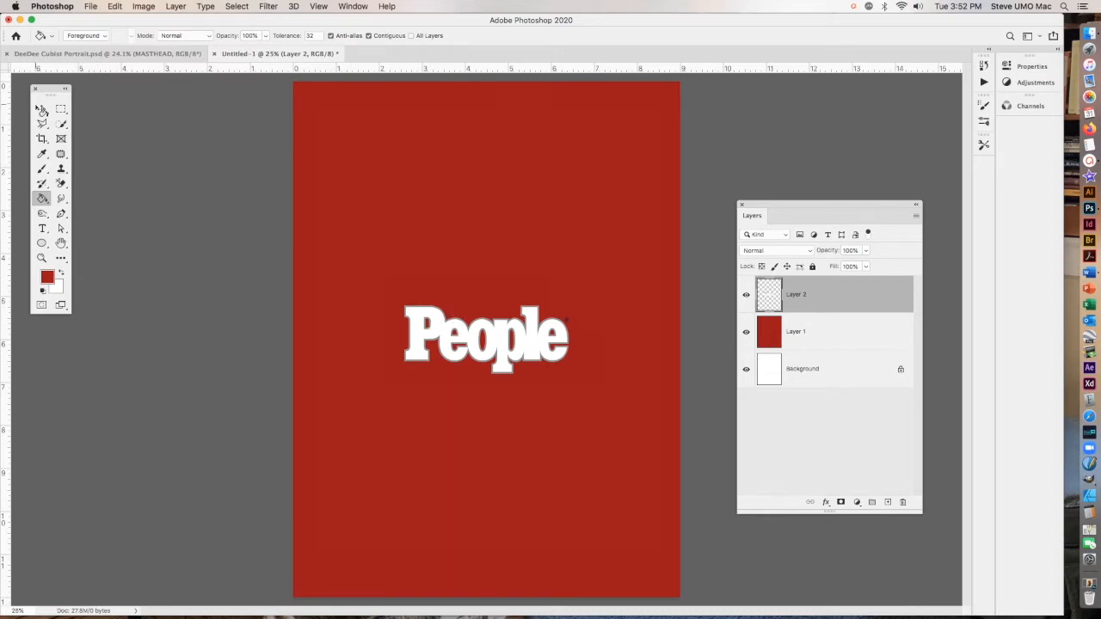
{"action": "left_click", "coordinate": [40, 110]}
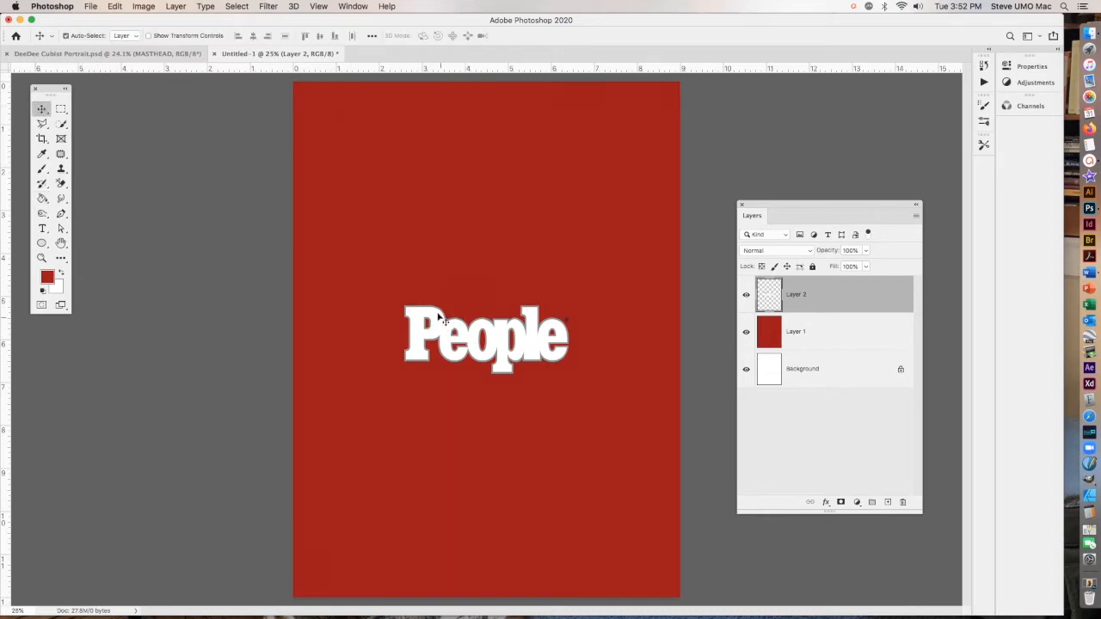
{"action": "left_click_drag", "start_coordinate": [438, 318], "coordinate": [345, 119]}
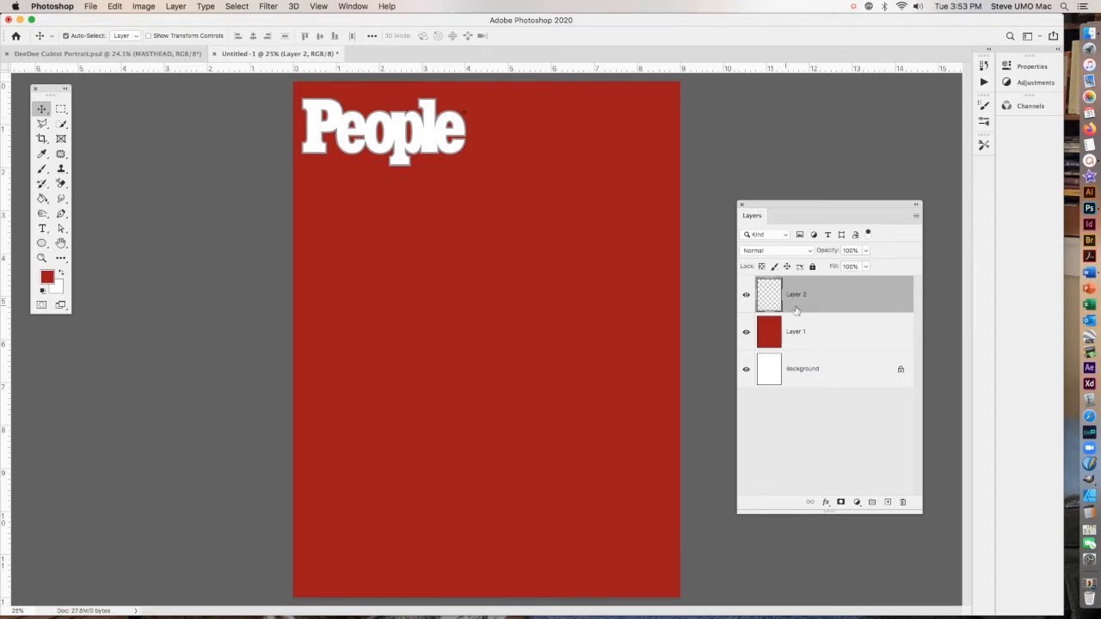
- Rename the layer holding the People logo as Masthead
{"action": "double_click", "coordinate": [800, 295]}
{"action": "type", "text": "Masthead"}
{"action": "left_click", "coordinate": [813, 434]}
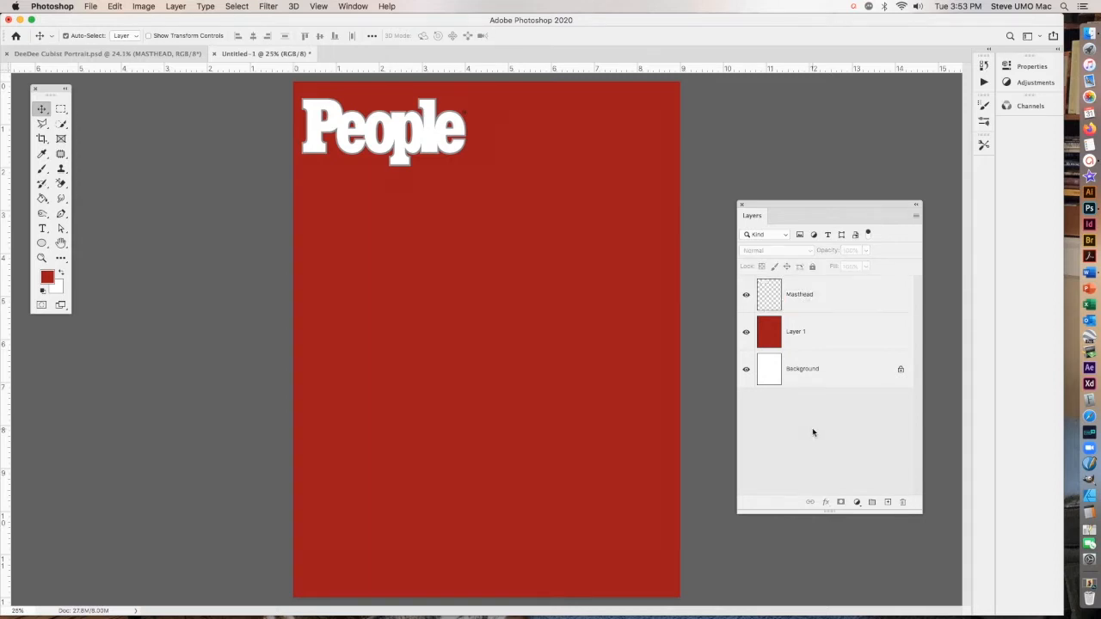
- Delete the white Background layer and make the Masthead layer active
{"action": "right_click", "coordinate": [896, 372]}
{"action": "left_click", "coordinate": [928, 399]}
{"action": "left_click", "coordinate": [626, 215]}
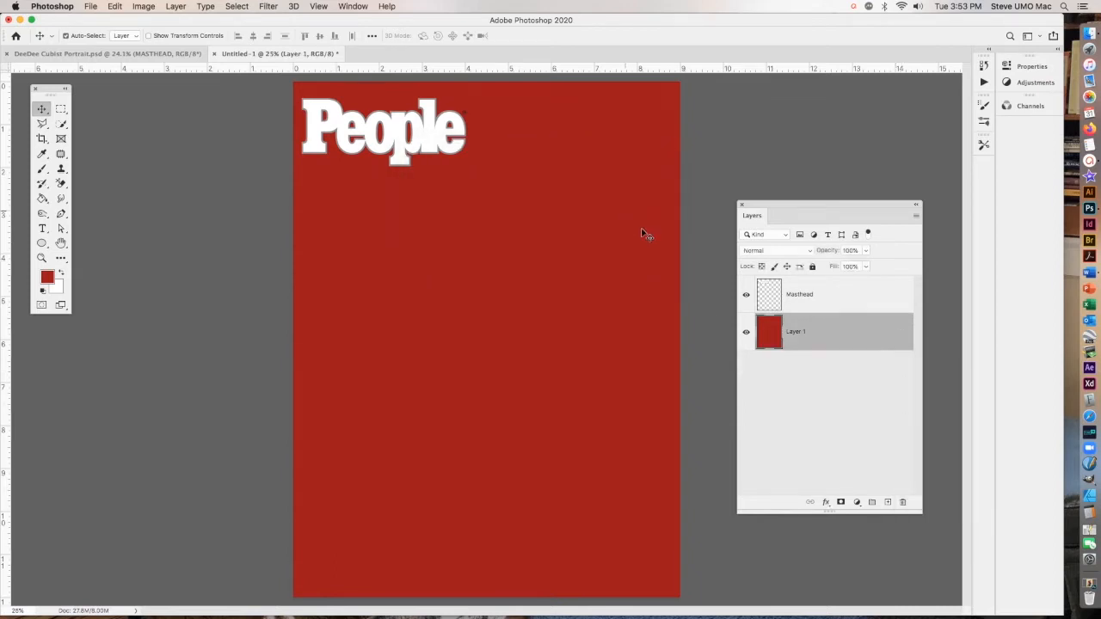
{"action": "left_click", "coordinate": [844, 306]}
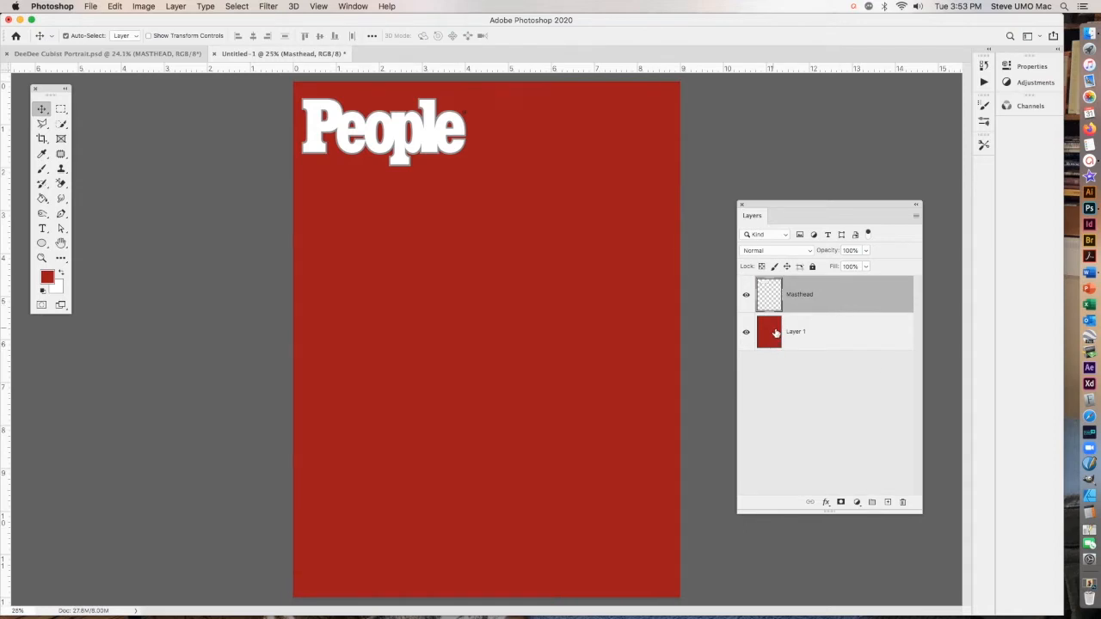
- Browse for a file to open in the 235_HEAD SHOTS folder inside the 235 folder
{"action": "left_click", "coordinate": [95, 8]}
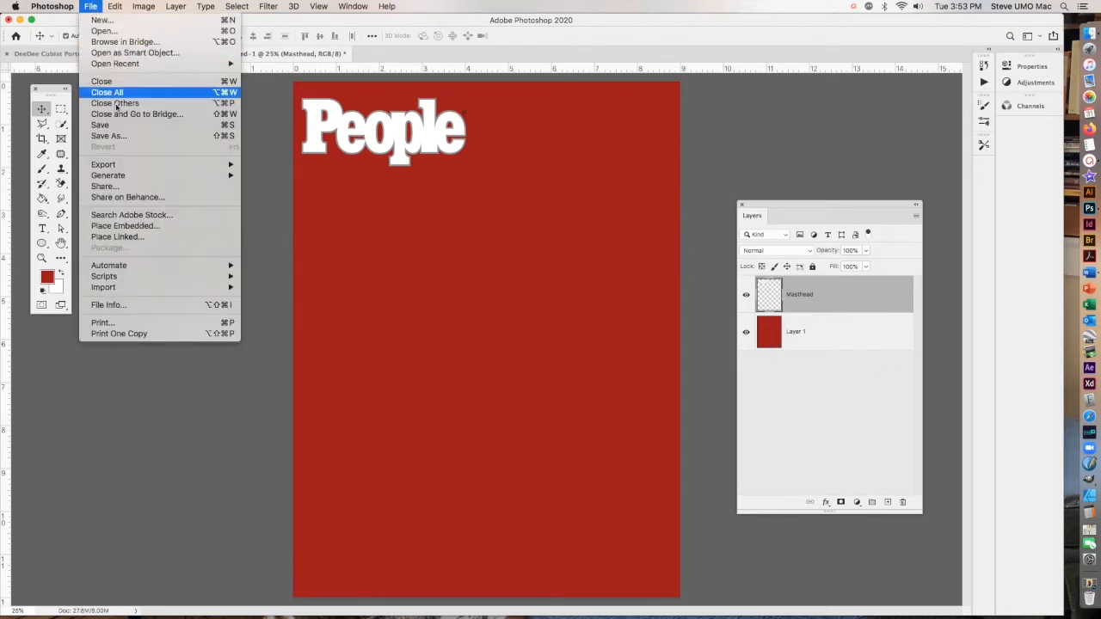
{"action": "left_click", "coordinate": [111, 33]}
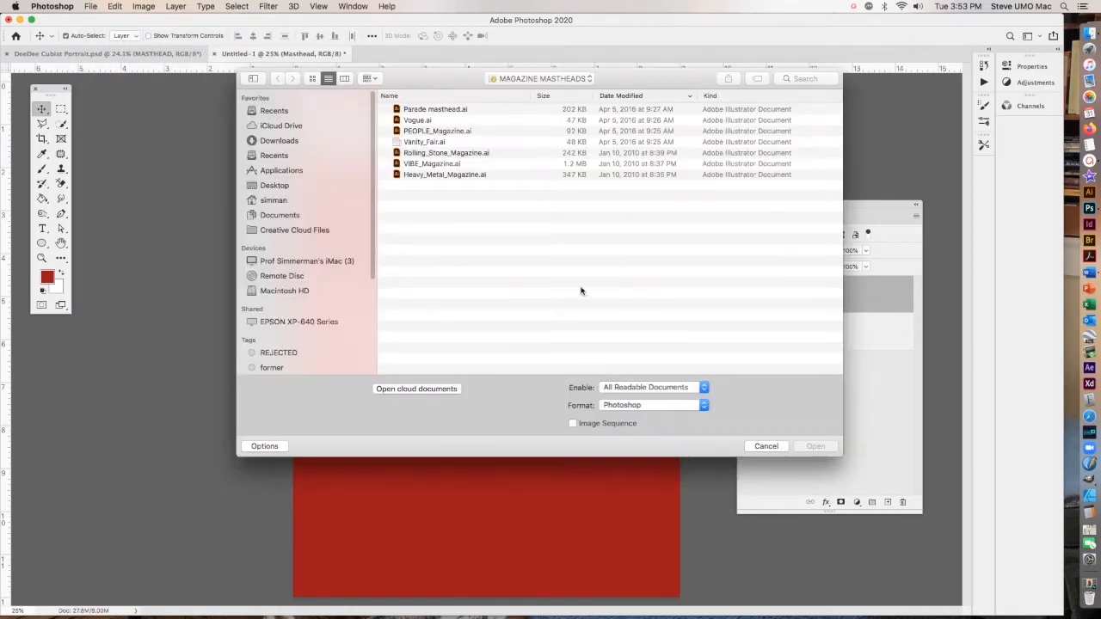
{"action": "left_click", "coordinate": [534, 79]}
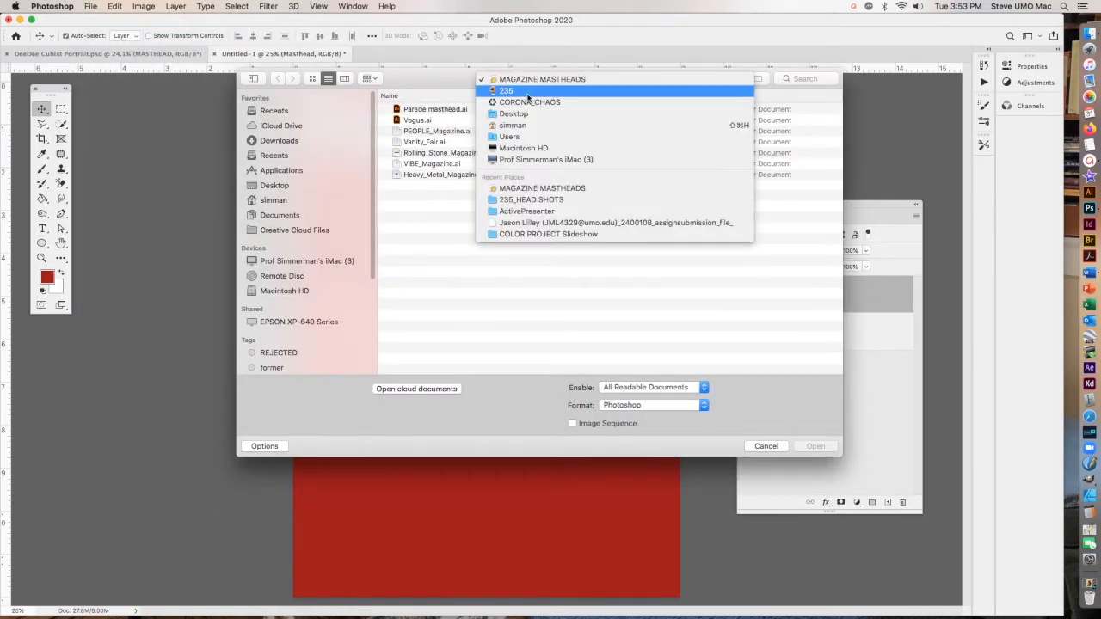
{"action": "left_click", "coordinate": [528, 93]}
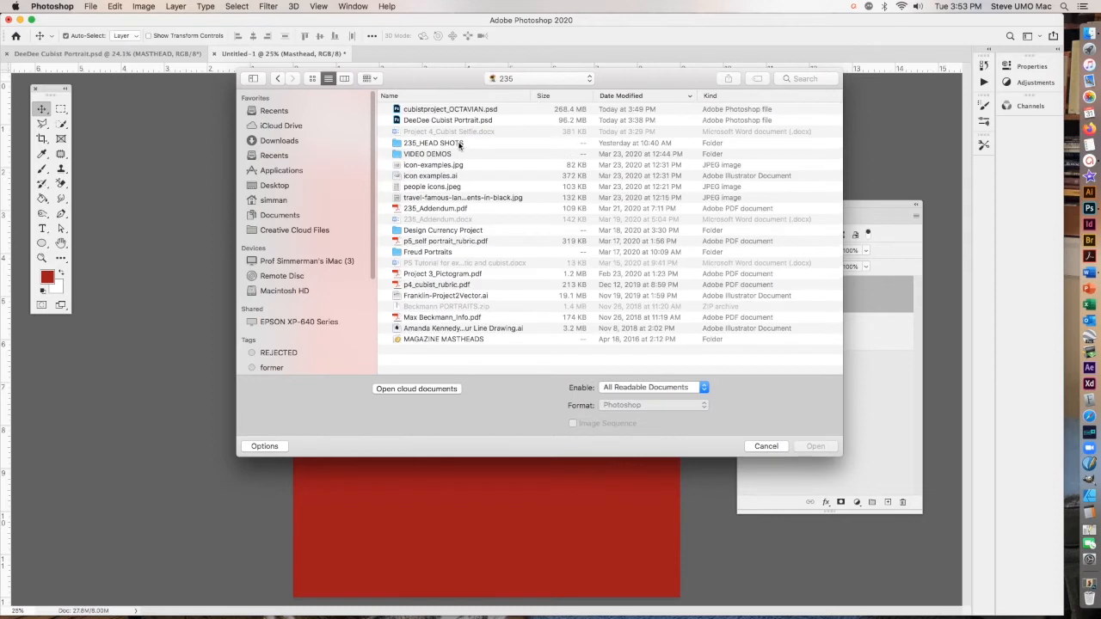
{"action": "left_click", "coordinate": [435, 144]}
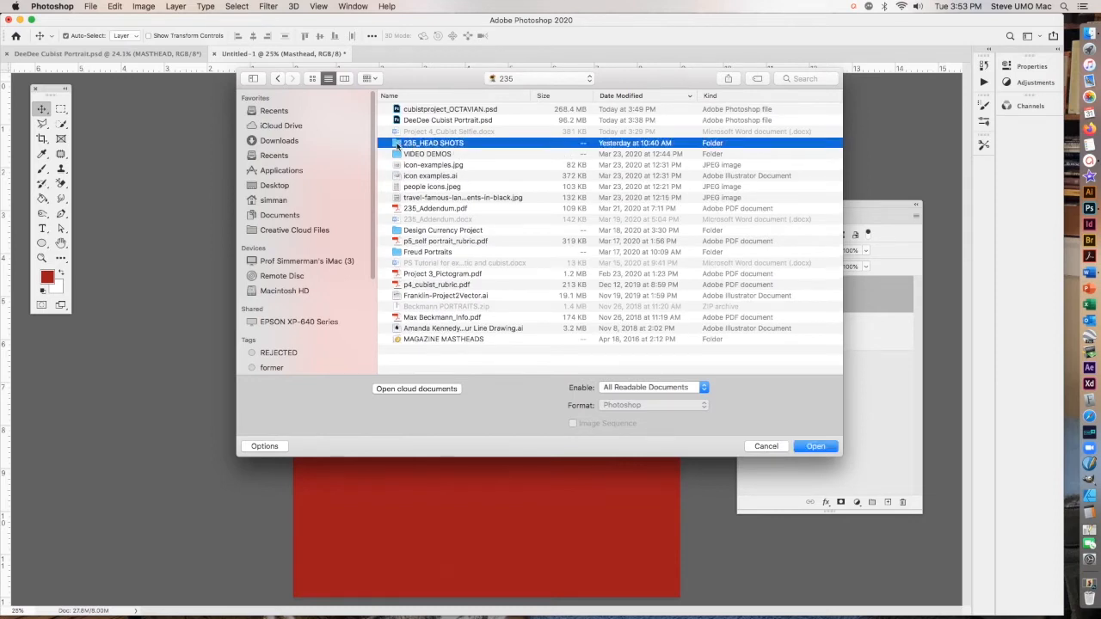
{"action": "double_click", "coordinate": [397, 144]}
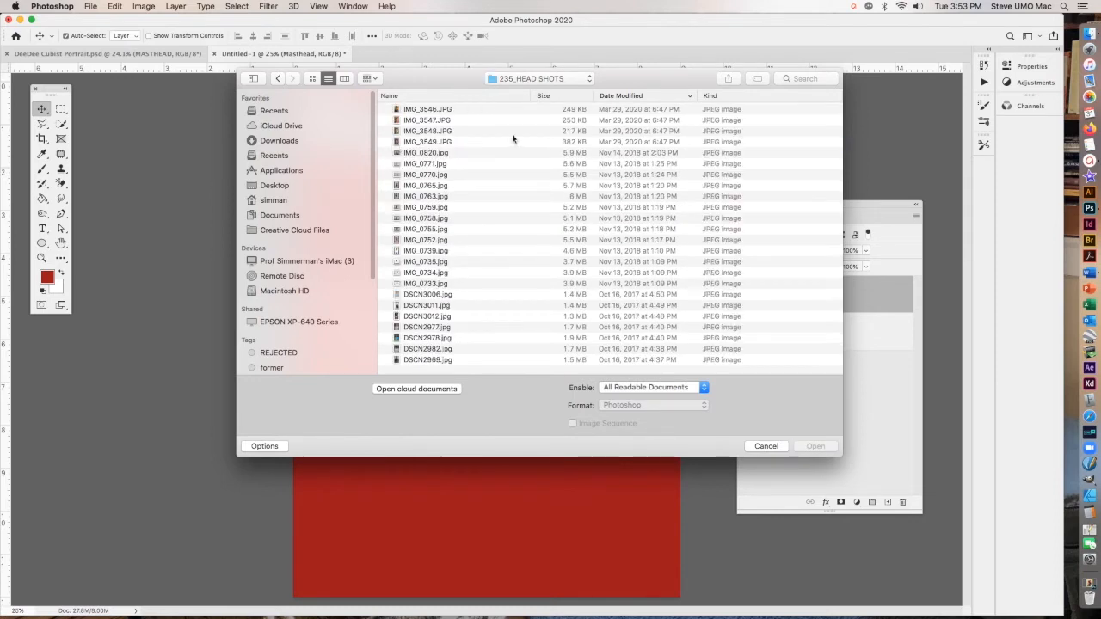
- Preview the head shots in column view and open the portrait photo DSCN2977.jpg
{"action": "left_click", "coordinate": [585, 81]}
{"action": "left_click", "coordinate": [344, 79]}
{"action": "left_click", "coordinate": [344, 80]}
{"action": "left_click", "coordinate": [762, 148]}
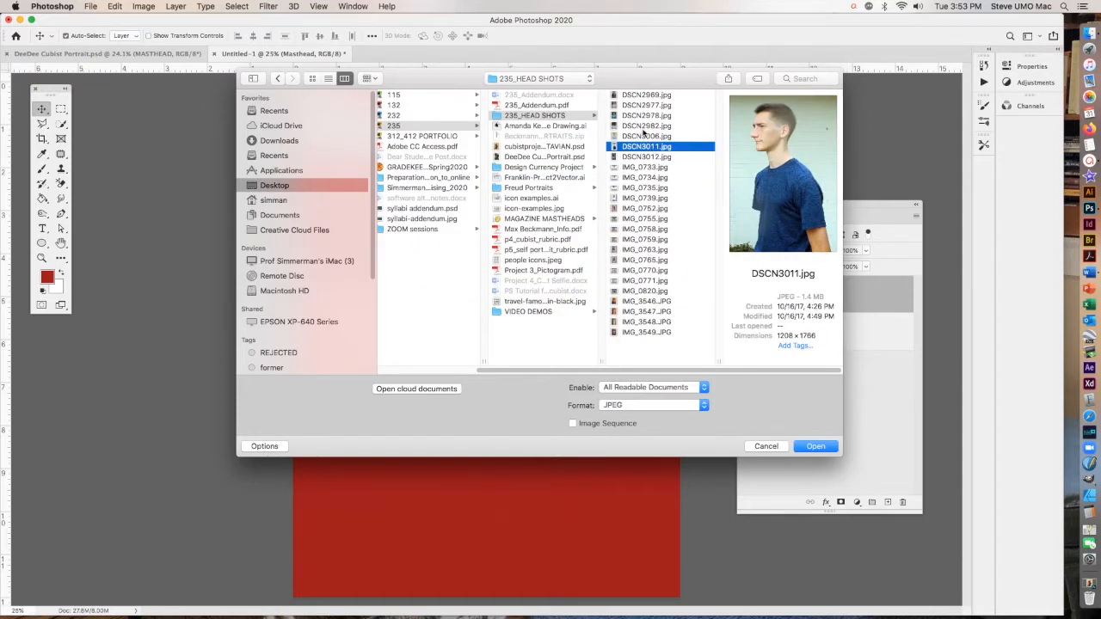
{"action": "left_click", "coordinate": [643, 126]}
{"action": "left_click", "coordinate": [638, 107]}
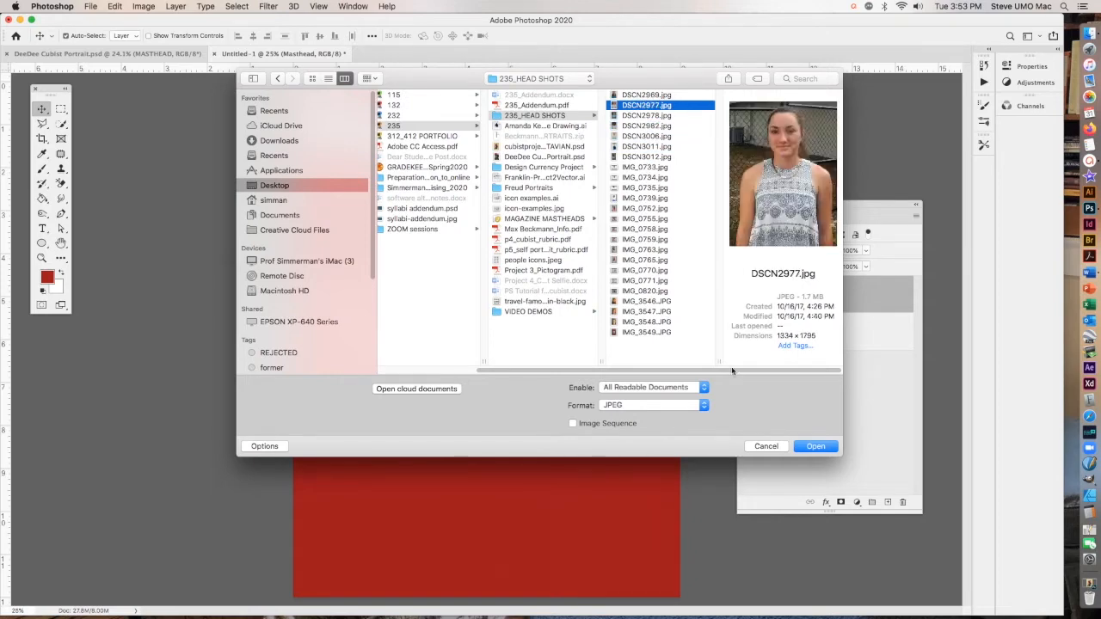
{"action": "left_click", "coordinate": [815, 446]}
{"action": "left_click", "coordinate": [811, 447]}
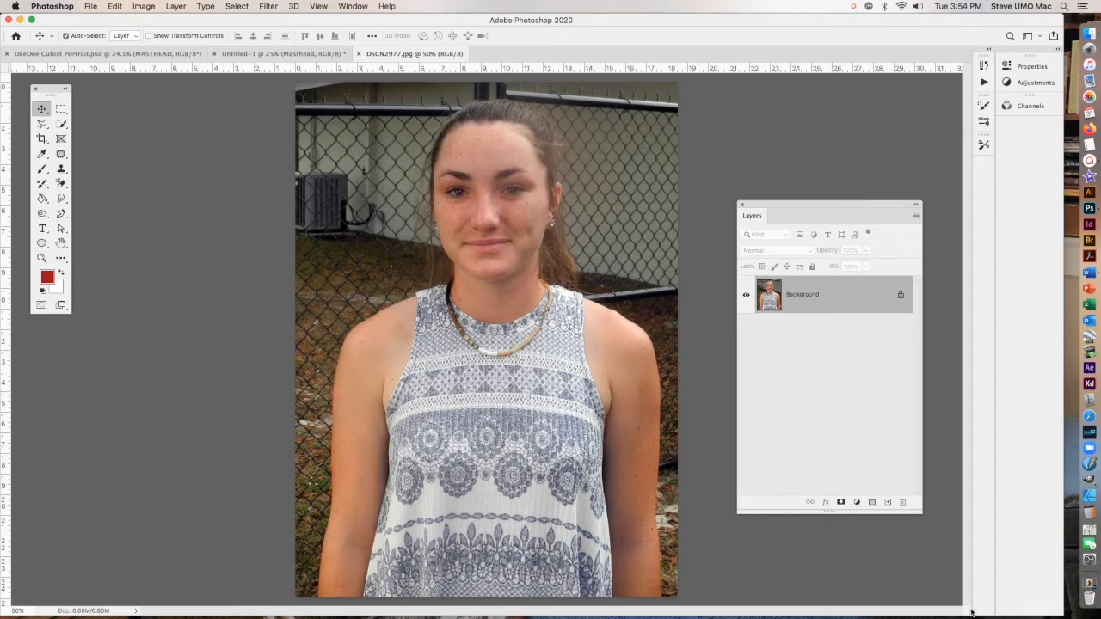
- Shrink the application window and open the gold mannequin head photo IMG_0771.jpg from the 235_HEAD SHOTS folder
{"action": "left_click_drag", "start_coordinate": [972, 615], "coordinate": [824, 592]}
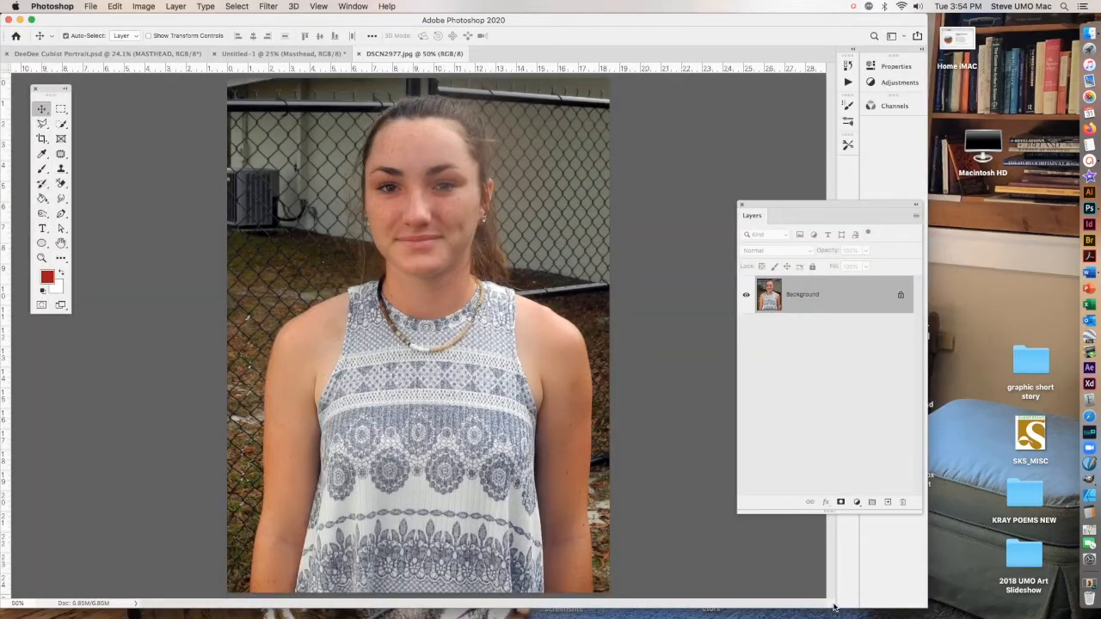
{"action": "left_click_drag", "start_coordinate": [836, 606], "coordinate": [728, 554]}
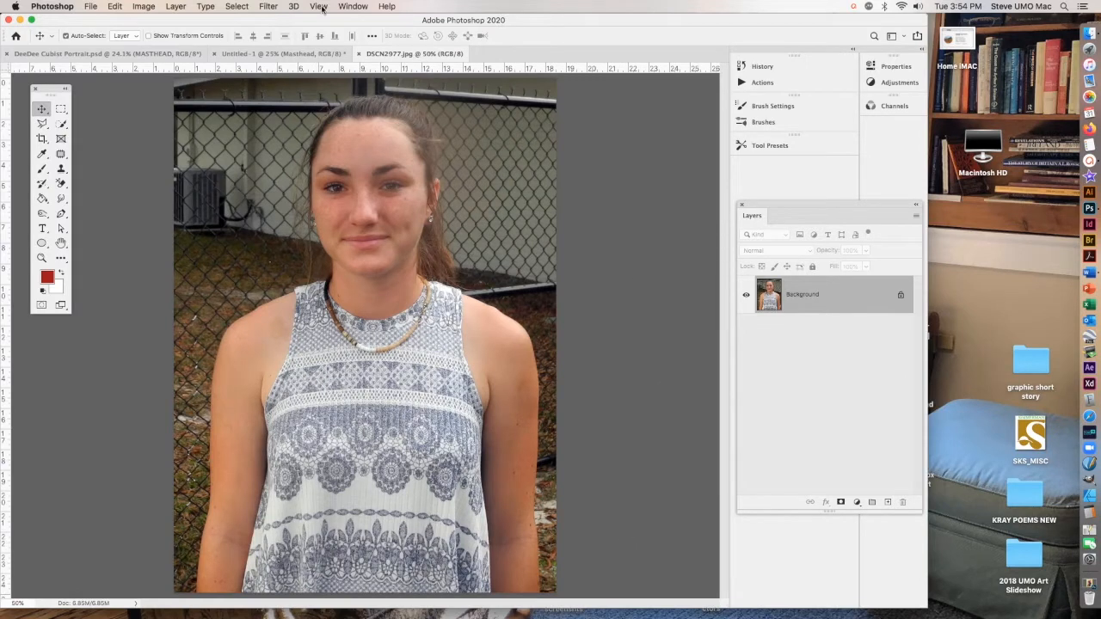
{"action": "left_click", "coordinate": [92, 7]}
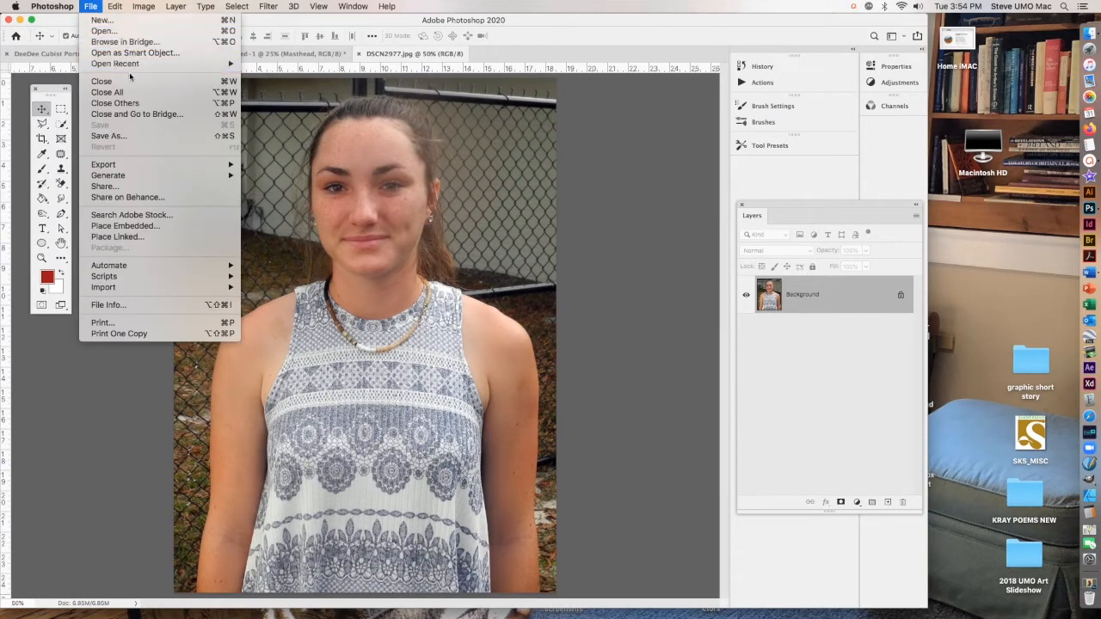
{"action": "left_click", "coordinate": [122, 33]}
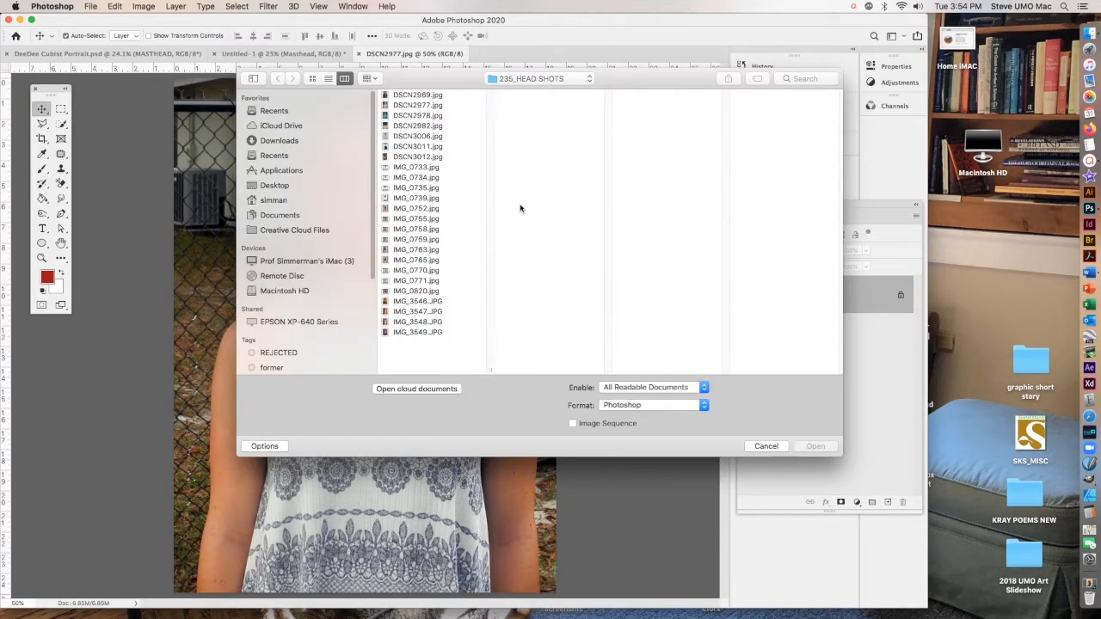
{"action": "left_click", "coordinate": [444, 239]}
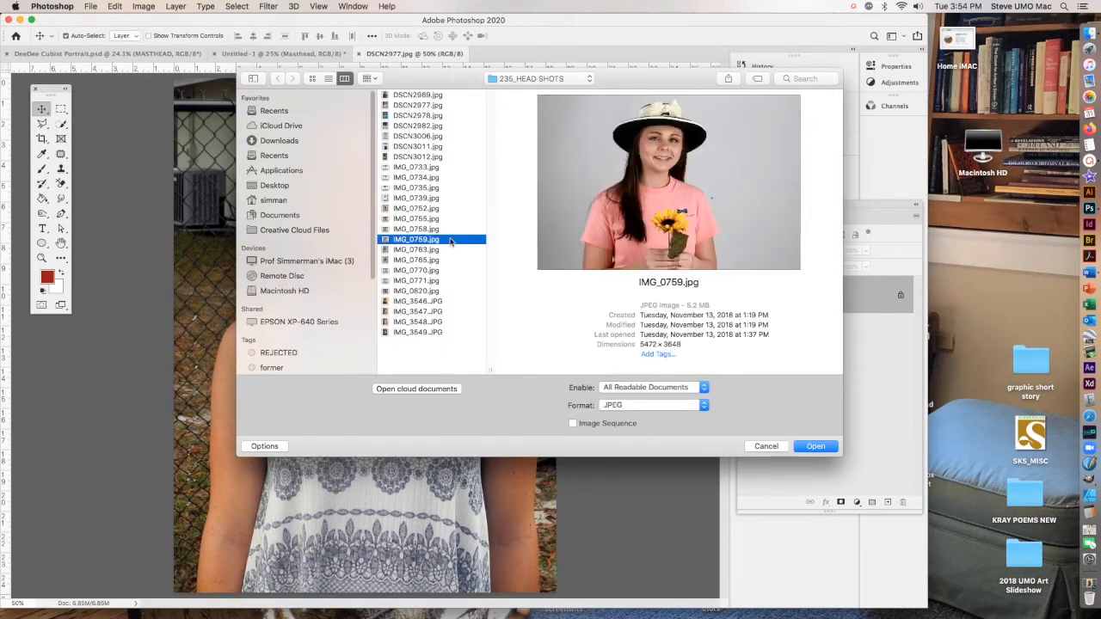
{"action": "left_click", "coordinate": [460, 281]}
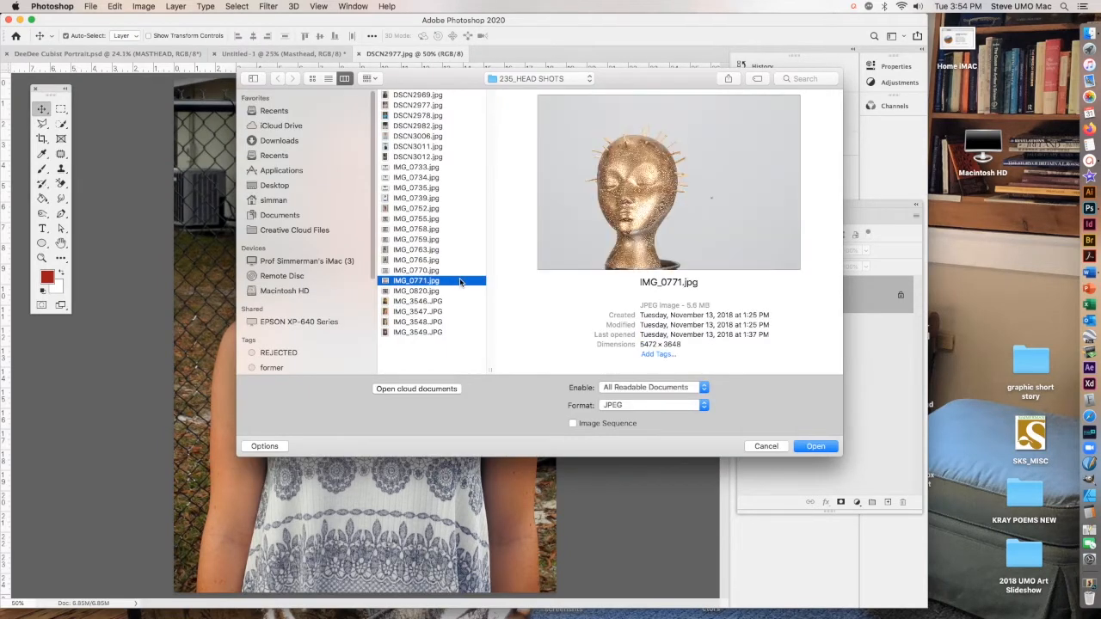
{"action": "left_click", "coordinate": [815, 446]}
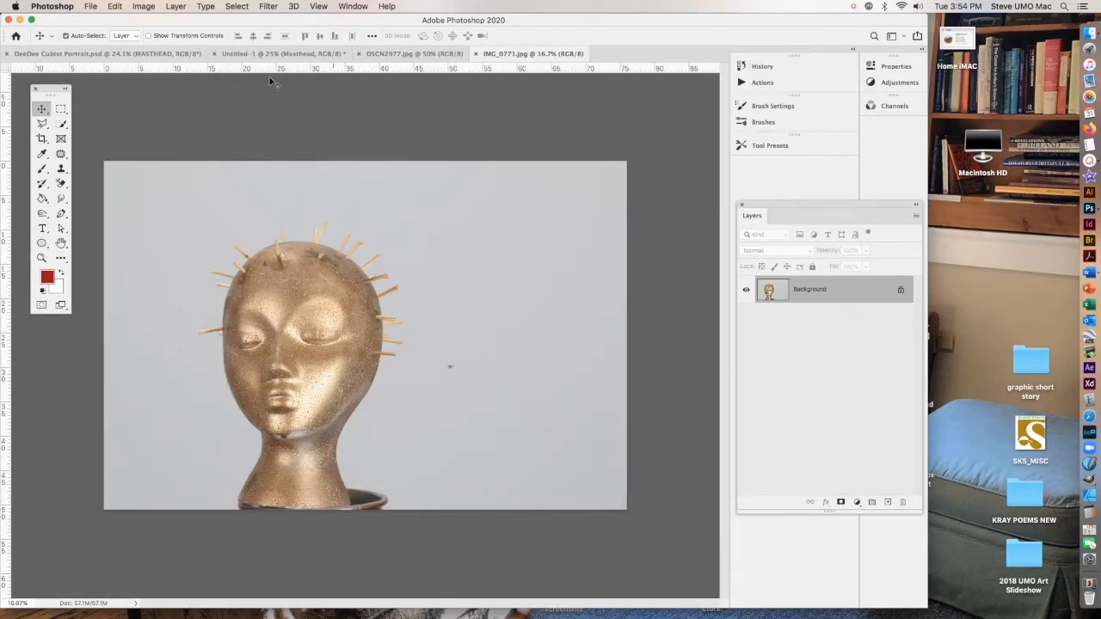
- Open the painted portrait IMG_3548.JPG from the 235_HEAD SHOTS folder
{"action": "left_click", "coordinate": [91, 6]}
{"action": "left_click", "coordinate": [101, 36]}
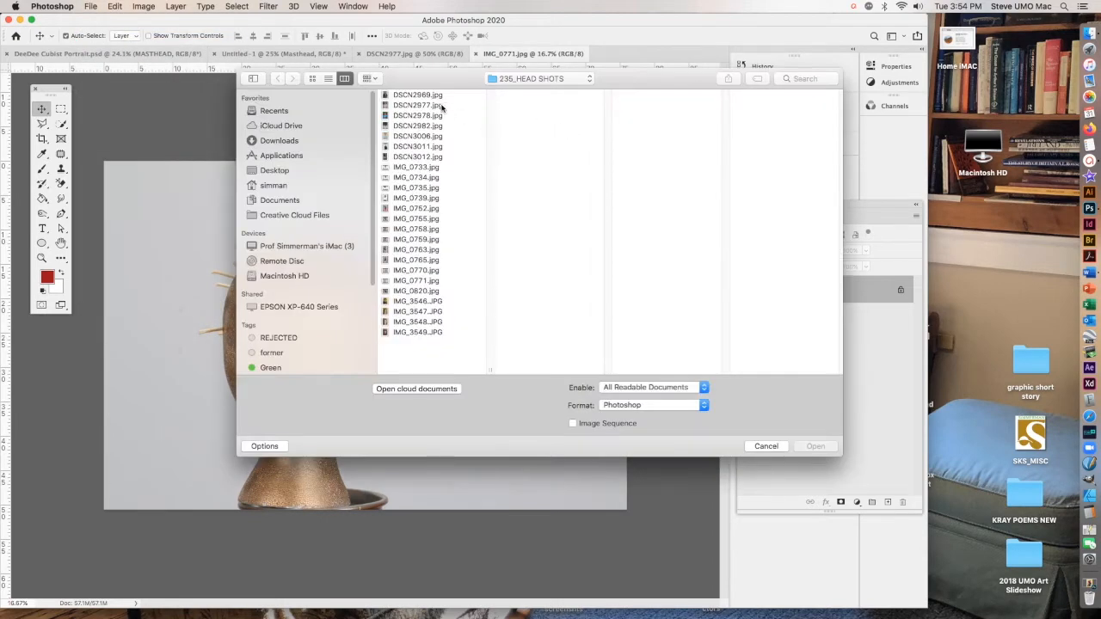
{"action": "left_click", "coordinate": [442, 105]}
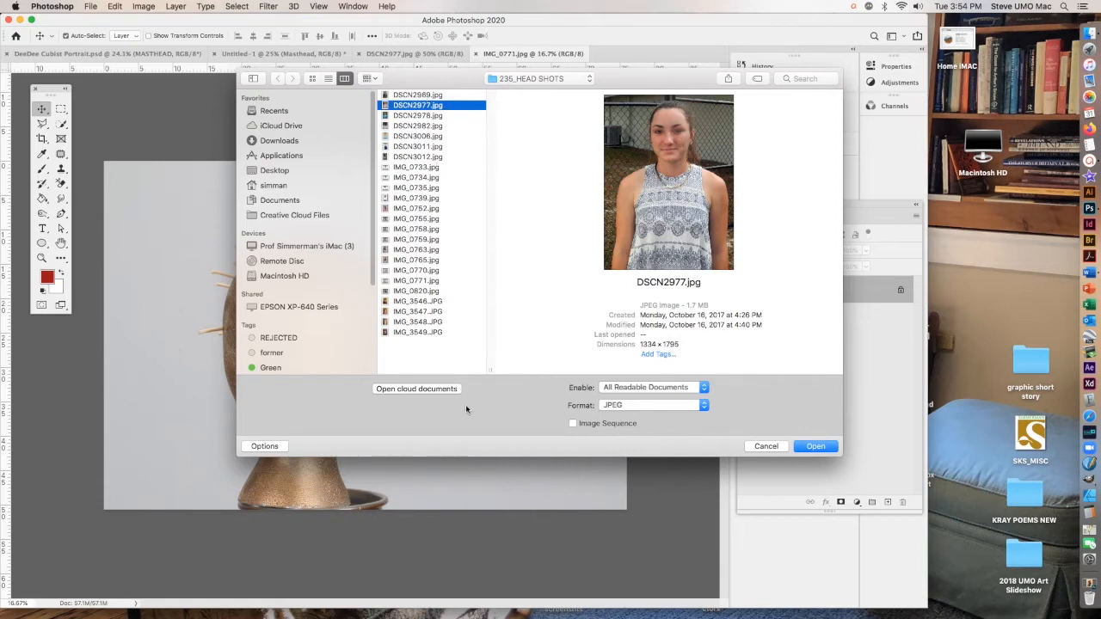
{"action": "left_click", "coordinate": [409, 321]}
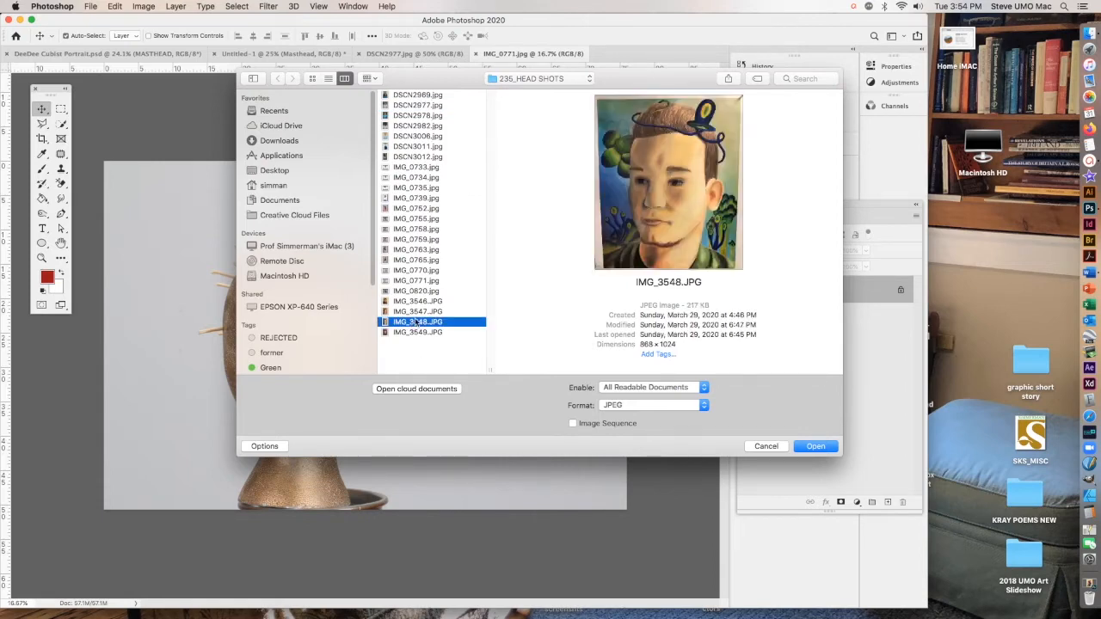
{"action": "left_click", "coordinate": [810, 446]}
{"action": "left_click", "coordinate": [815, 448]}
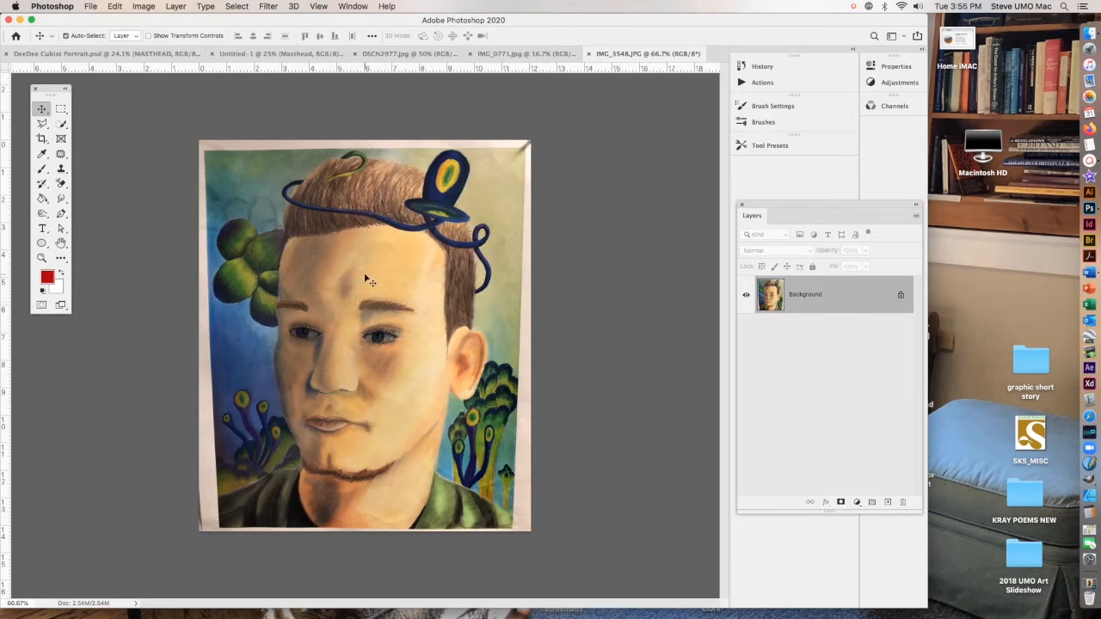
- Copy a rectangular strip across the eyes and ear of the painted portrait and paste it into the Untitled-1 cover
{"action": "left_click", "coordinate": [60, 110]}
{"action": "left_click_drag", "start_coordinate": [275, 290], "coordinate": [487, 363]}
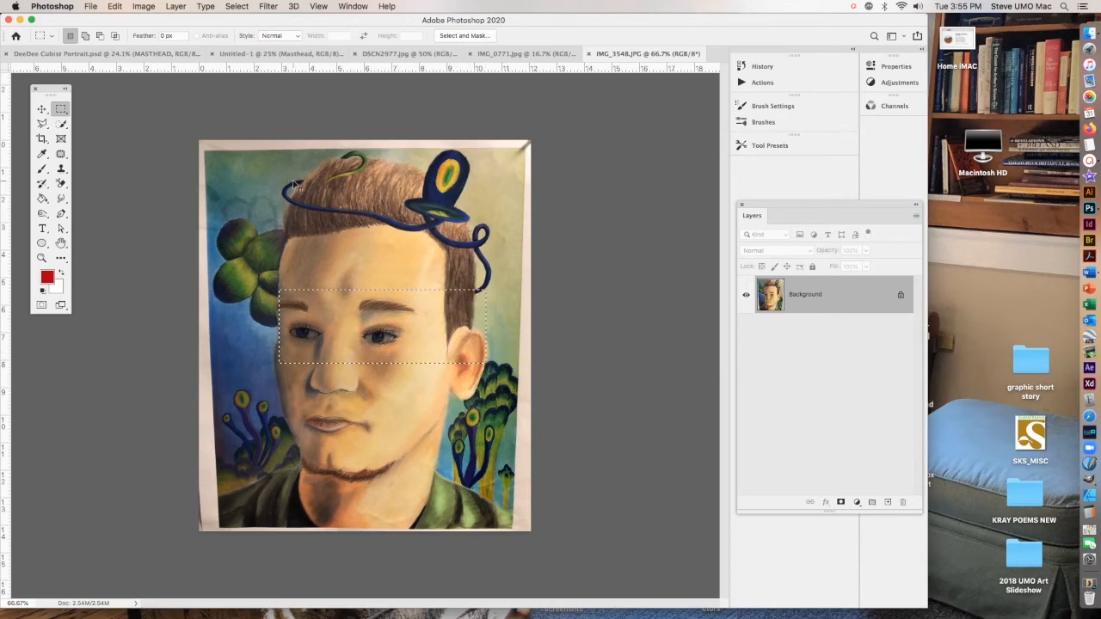
{"action": "key", "text": "super+c"}
{"action": "left_click", "coordinate": [269, 56]}
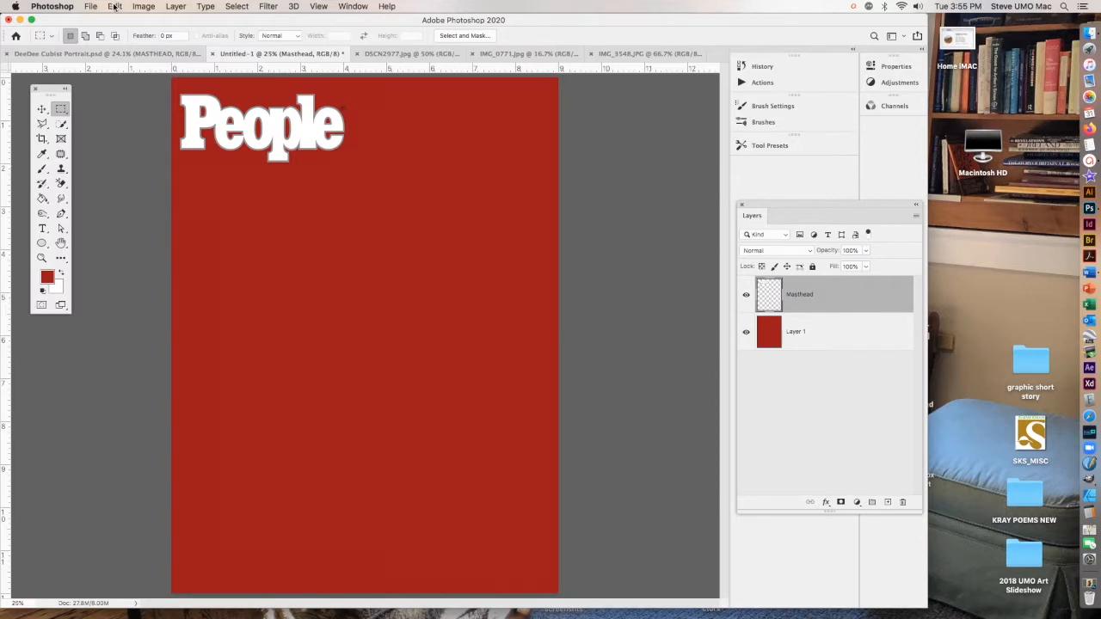
{"action": "left_click", "coordinate": [115, 6]}
{"action": "left_click", "coordinate": [153, 109]}
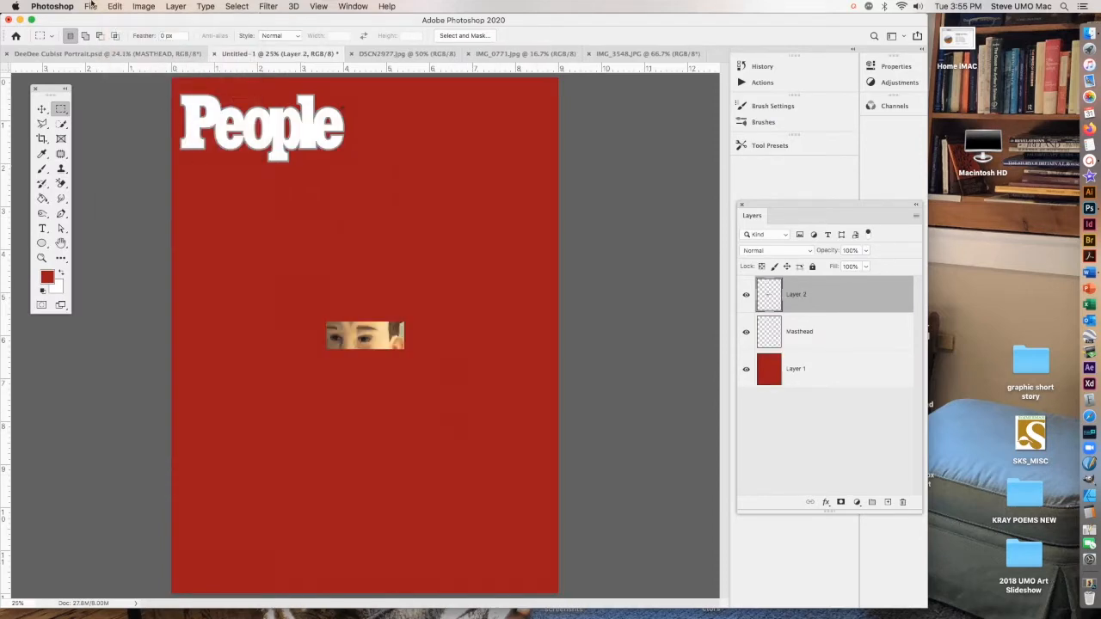
- Scale the pasted eye strip to about 271% and place it near the middle of the cover
{"action": "left_click", "coordinate": [114, 7]}
{"action": "mouse_move", "coordinate": [187, 273]}
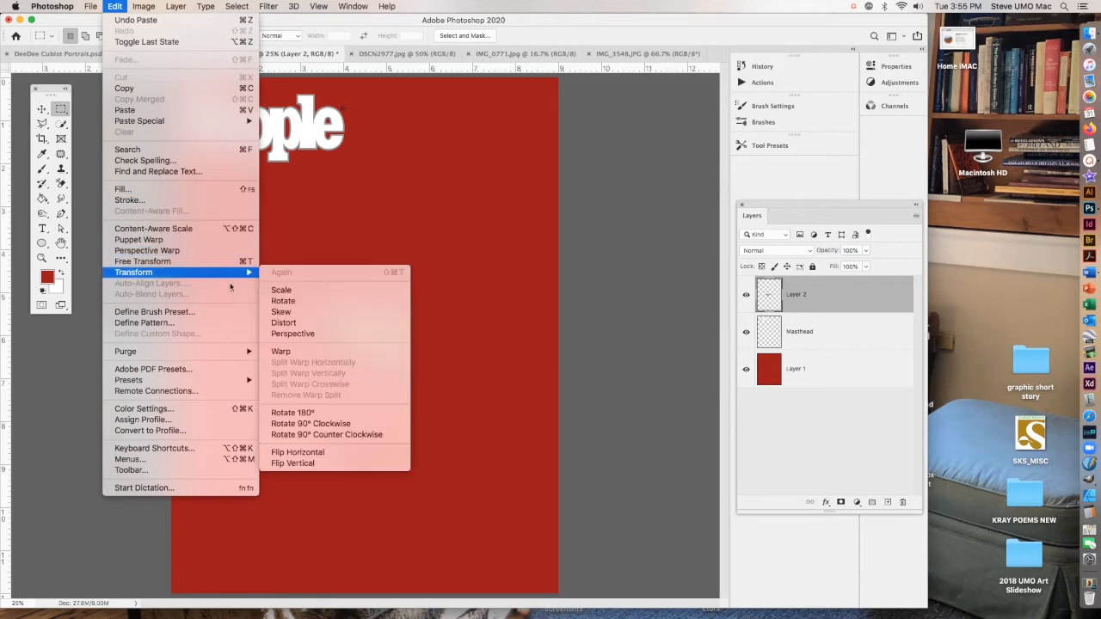
{"action": "left_click", "coordinate": [281, 291]}
{"action": "left_click_drag", "start_coordinate": [404, 321], "coordinate": [500, 274]}
{"action": "left_click_drag", "start_coordinate": [448, 309], "coordinate": [409, 314]}
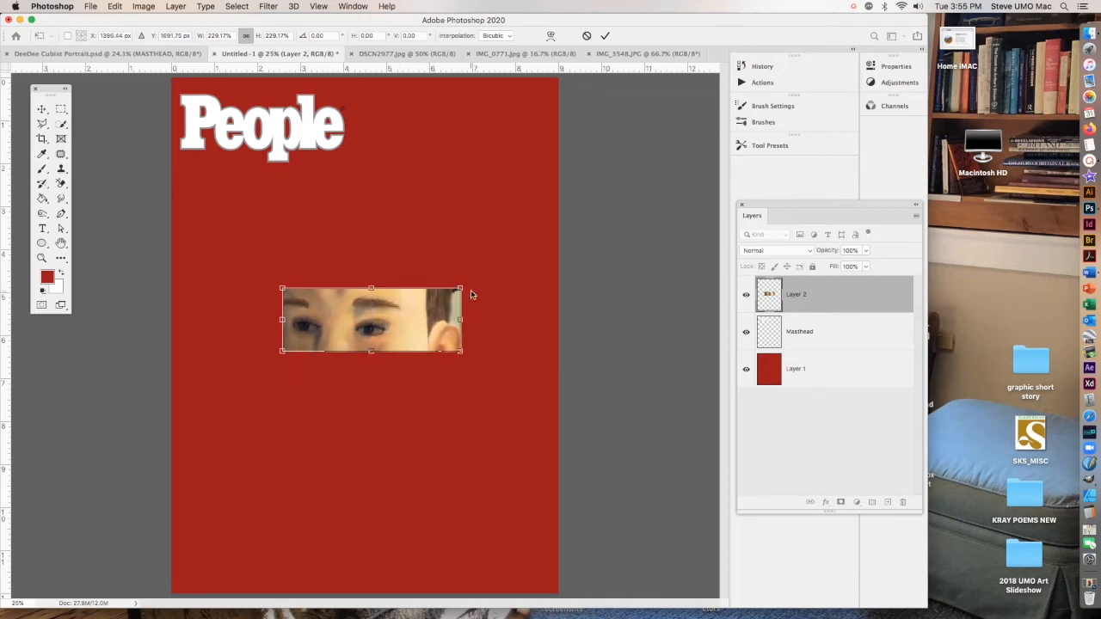
{"action": "left_click_drag", "start_coordinate": [461, 289], "coordinate": [493, 276]}
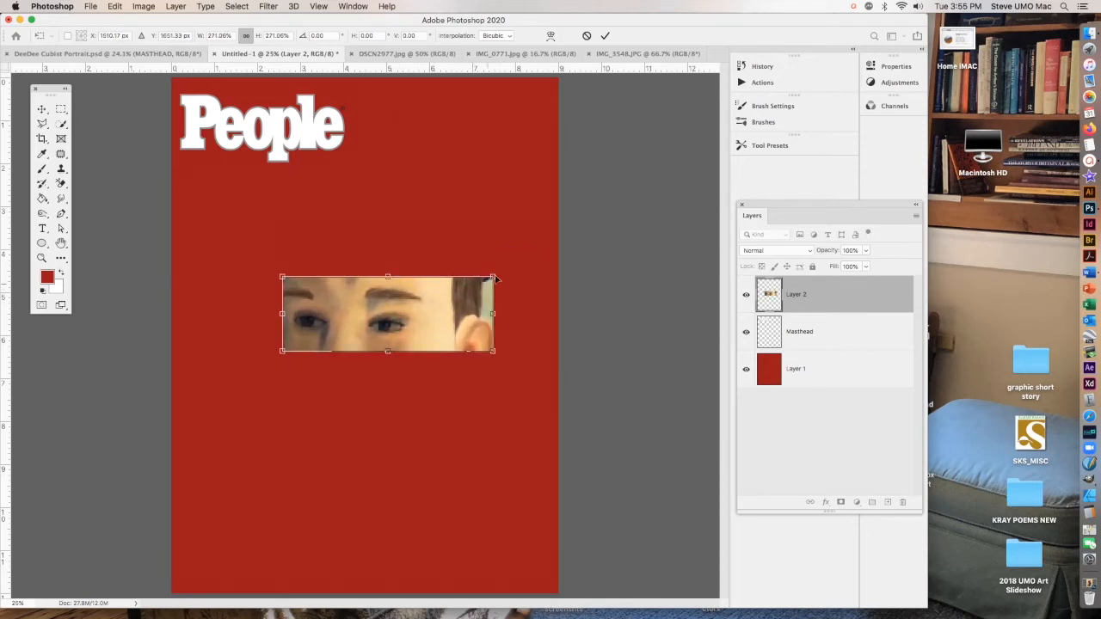
{"action": "left_click", "coordinate": [604, 35]}
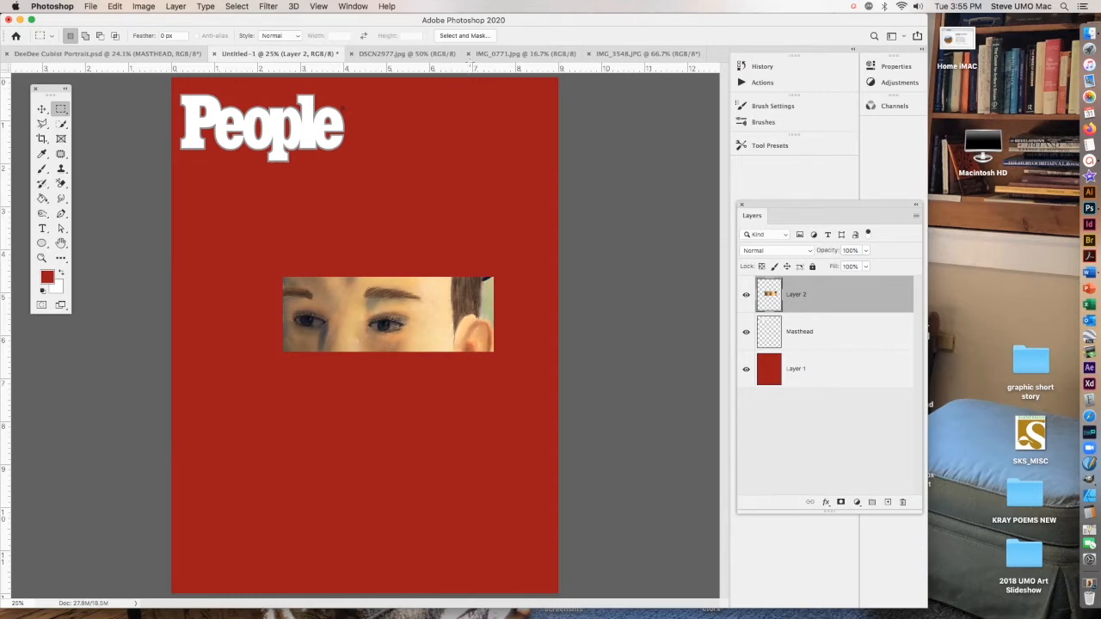
- Select the gold mannequin's head and neck in IMG_0771.jpg with the Quick Selection tool
{"action": "left_click", "coordinate": [540, 54]}
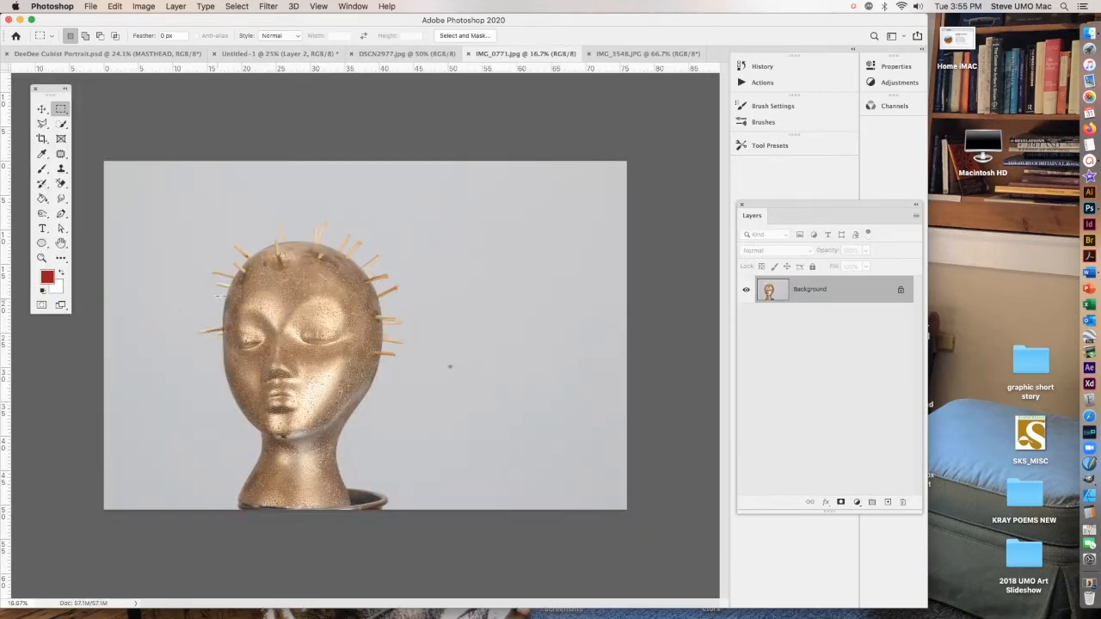
{"action": "left_click", "coordinate": [62, 124]}
{"action": "left_click_drag", "start_coordinate": [291, 361], "coordinate": [310, 400]}
{"action": "left_click_drag", "start_coordinate": [290, 324], "coordinate": [245, 273]}
{"action": "left_click_drag", "start_coordinate": [306, 451], "coordinate": [295, 489]}
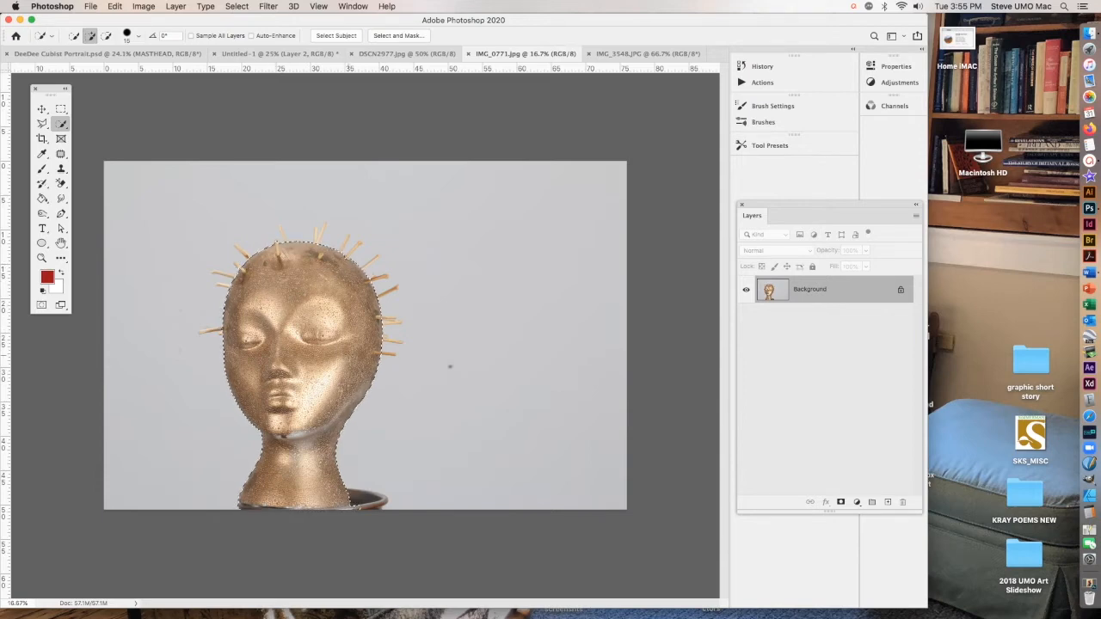
- Copy the selected mannequin head and paste it into the Untitled-1 cover
{"action": "left_click", "coordinate": [118, 7]}
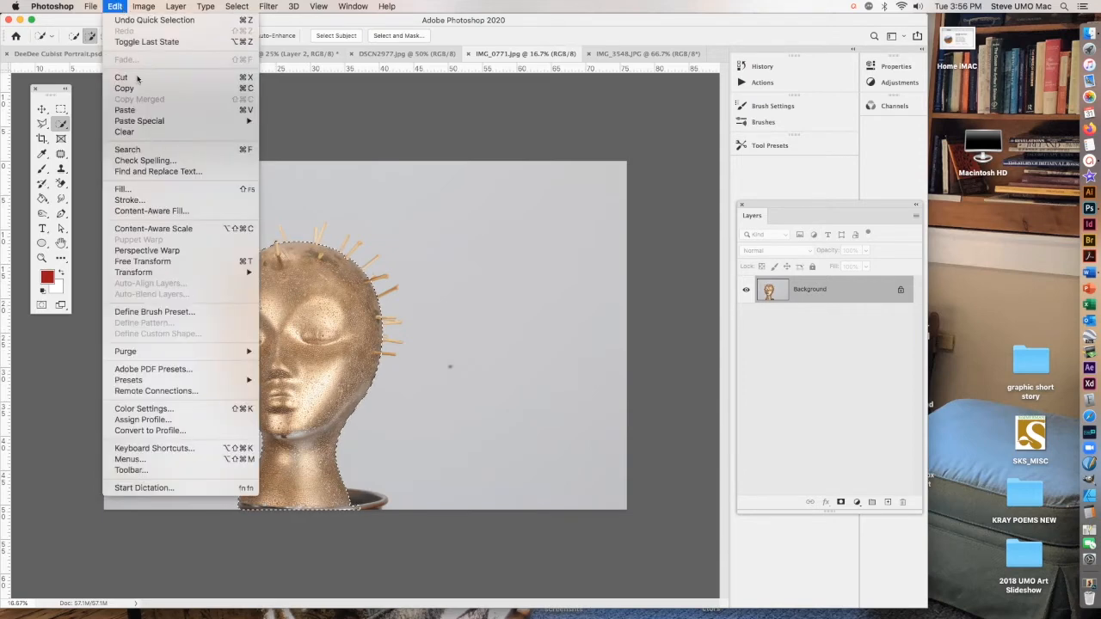
{"action": "left_click", "coordinate": [143, 92]}
{"action": "left_click", "coordinate": [246, 54]}
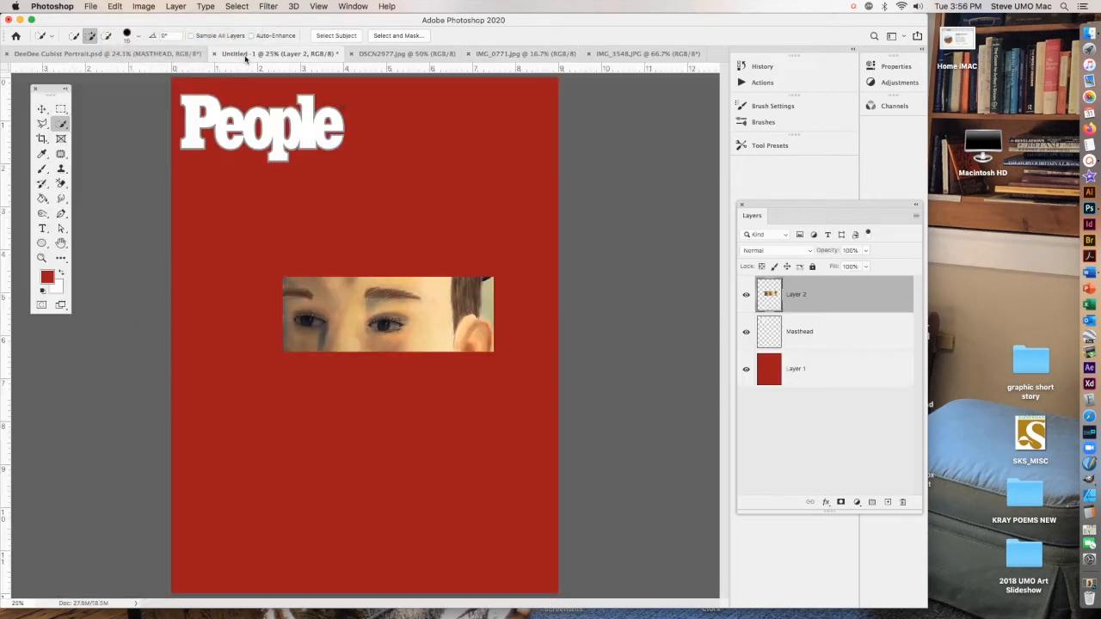
{"action": "left_click", "coordinate": [114, 7]}
{"action": "left_click", "coordinate": [126, 110]}
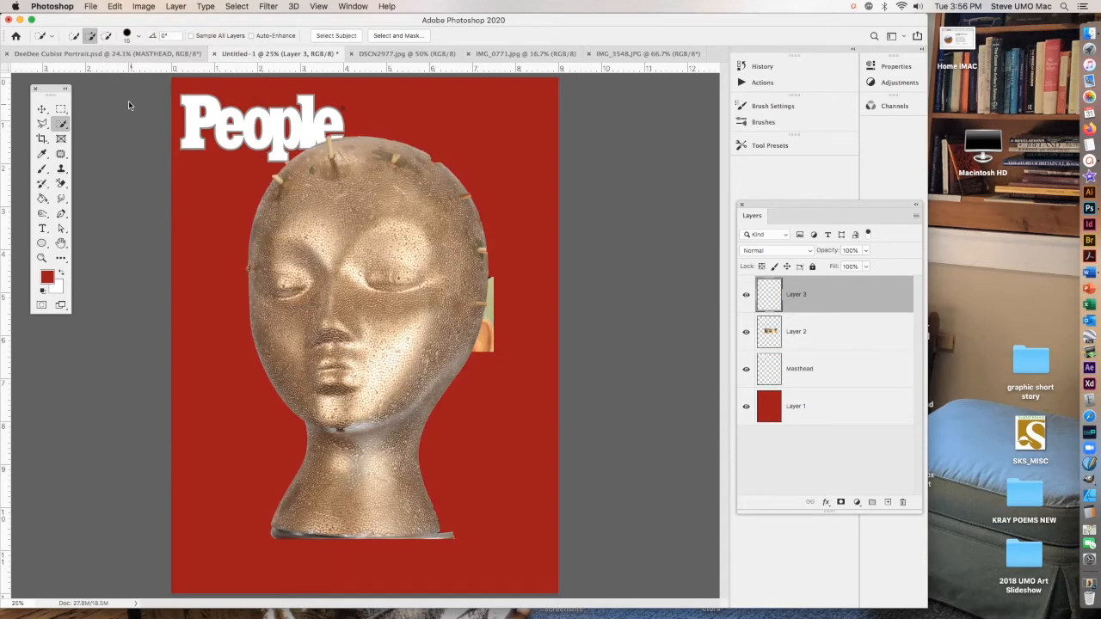
- Scale down the pasted mannequin head proportionally and place it over the eye strip
{"action": "left_click", "coordinate": [114, 7]}
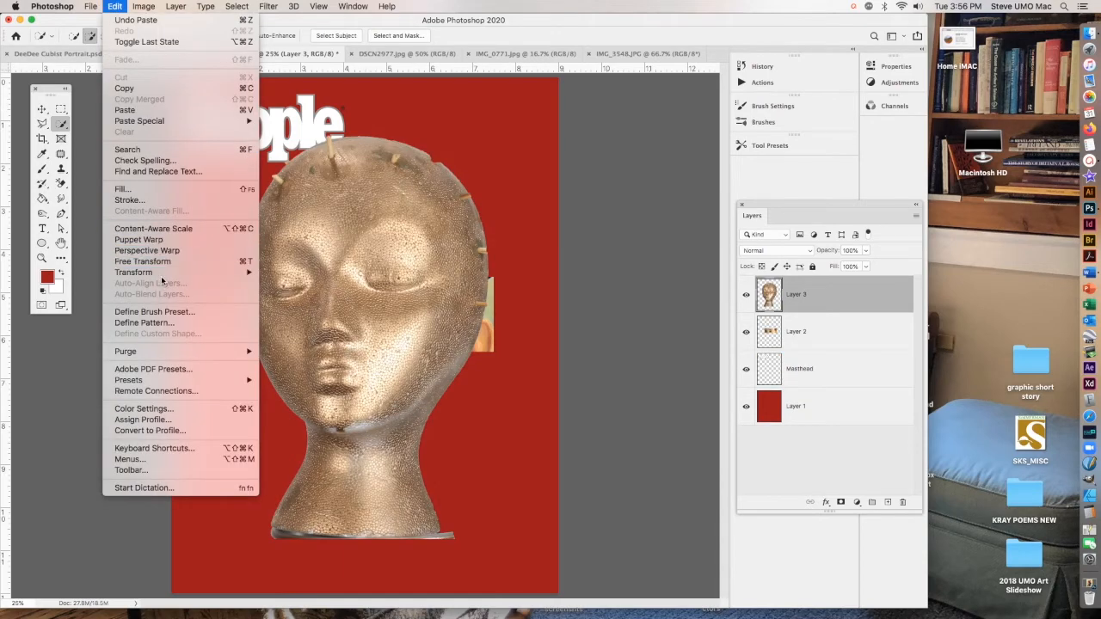
{"action": "mouse_move", "coordinate": [163, 272]}
{"action": "left_click", "coordinate": [284, 289]}
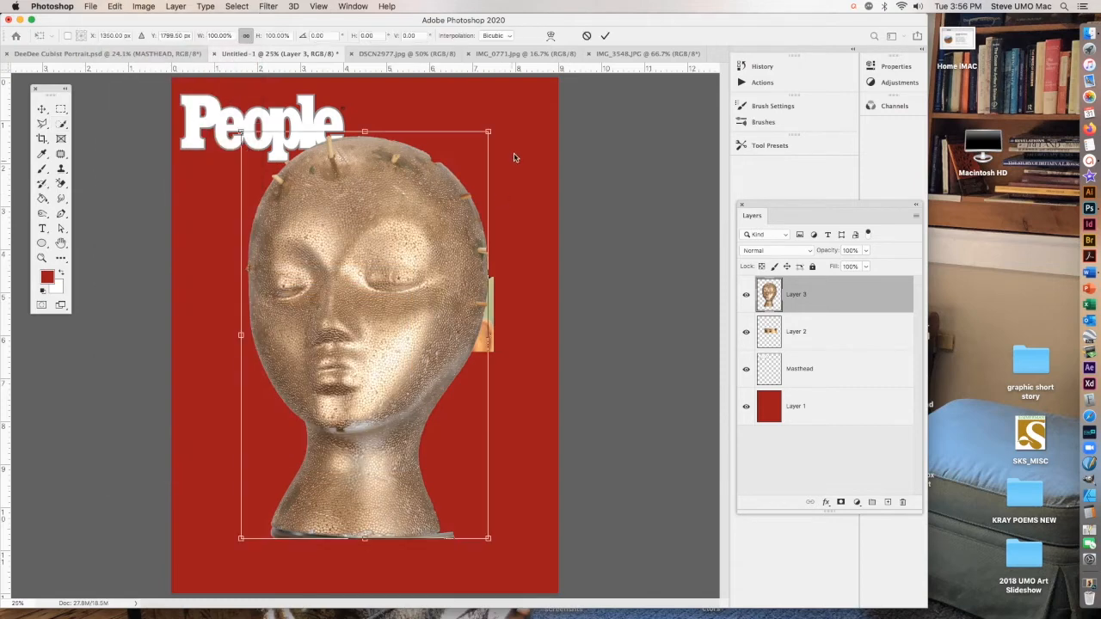
{"action": "left_click_drag", "start_coordinate": [513, 153], "coordinate": [395, 283]}
{"action": "left_click_drag", "start_coordinate": [356, 346], "coordinate": [435, 310]}
- Put the mannequin head layer beneath the eye strip layer and shift the head left under the eyes
{"action": "left_click_drag", "start_coordinate": [795, 298], "coordinate": [797, 356]}
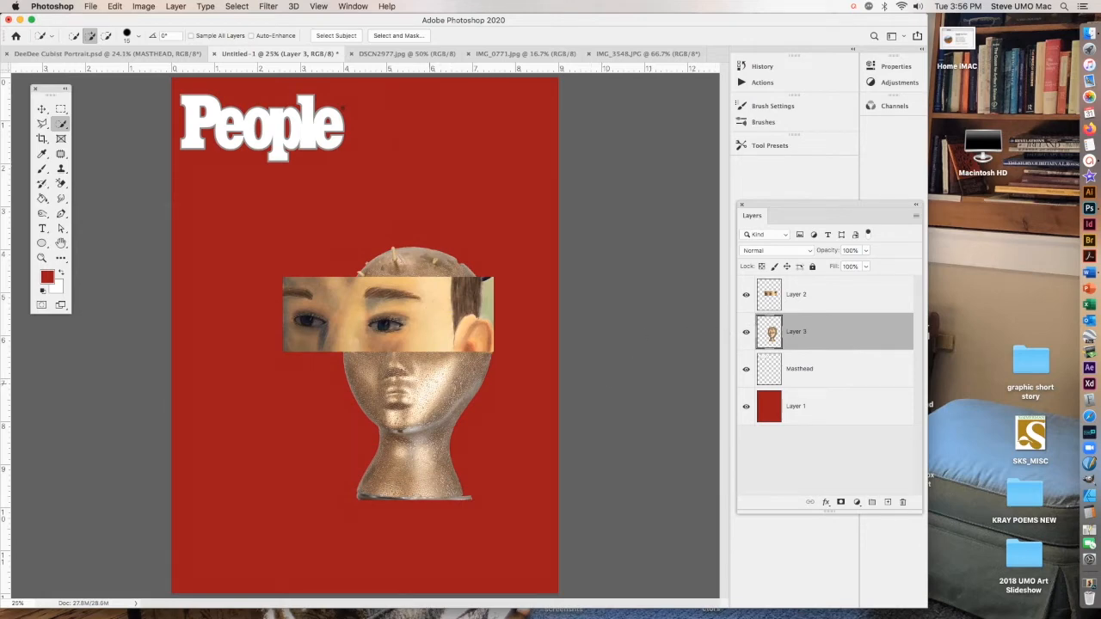
{"action": "left_click", "coordinate": [41, 109]}
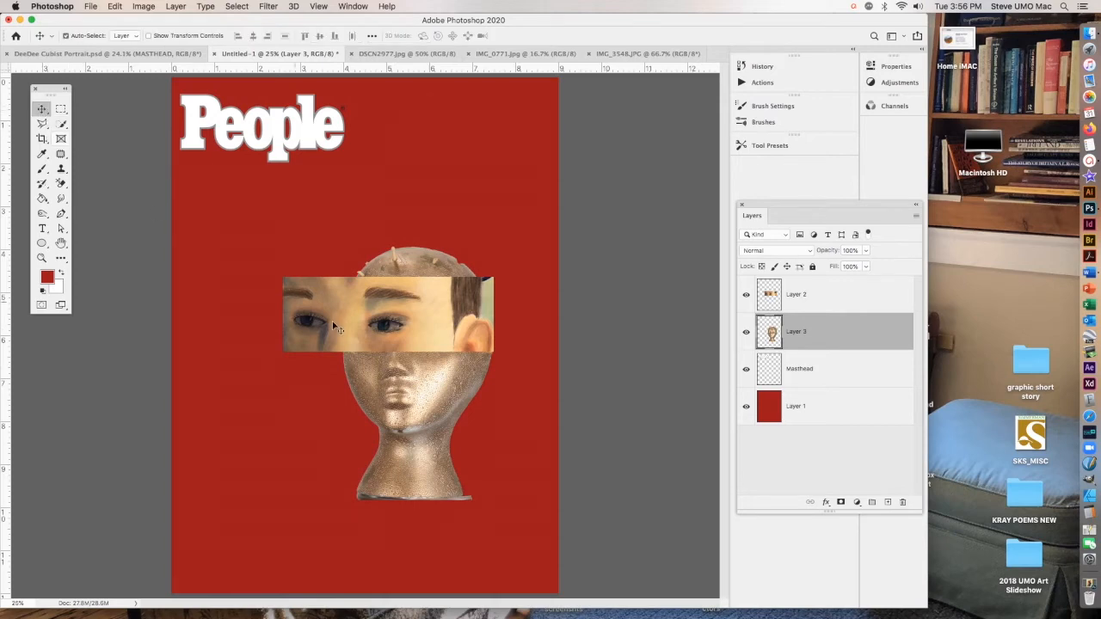
{"action": "left_click_drag", "start_coordinate": [381, 412], "coordinate": [325, 402]}
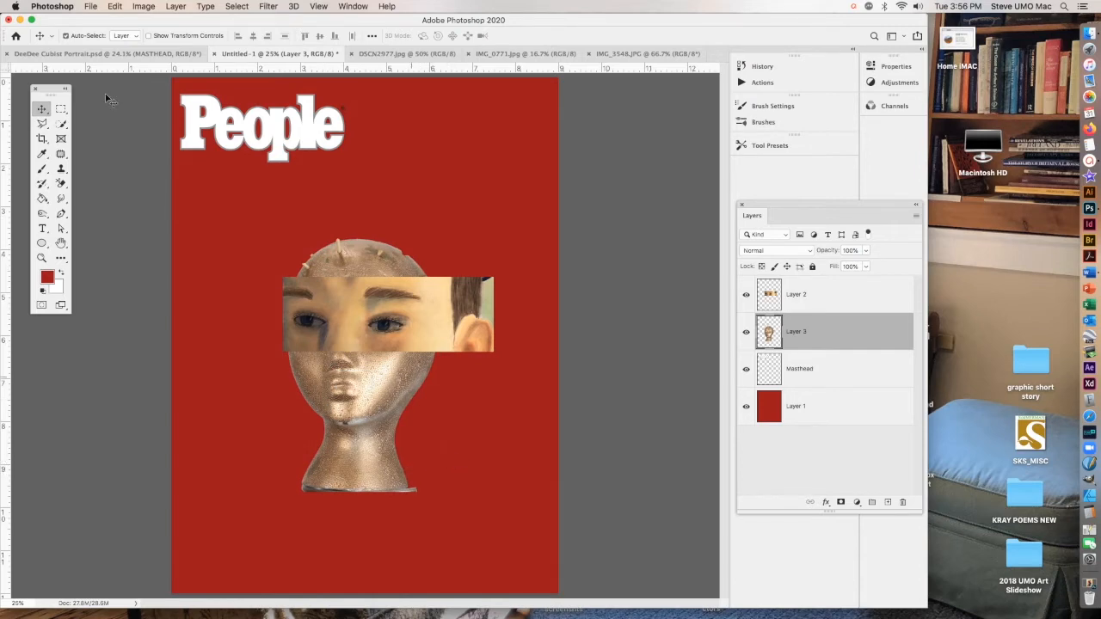
- Enlarge the mannequin head to about 113% and nudge it into line with the left edge of the eye strip
{"action": "left_click", "coordinate": [114, 9]}
{"action": "mouse_move", "coordinate": [172, 273]}
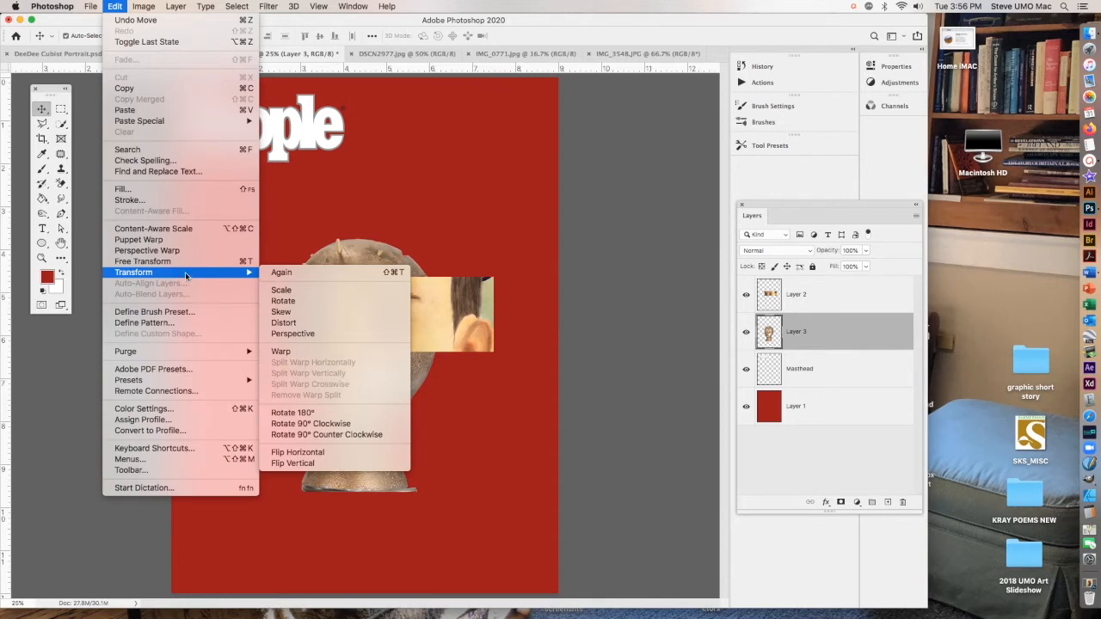
{"action": "left_click", "coordinate": [284, 287]}
{"action": "left_click_drag", "start_coordinate": [437, 492], "coordinate": [457, 525]}
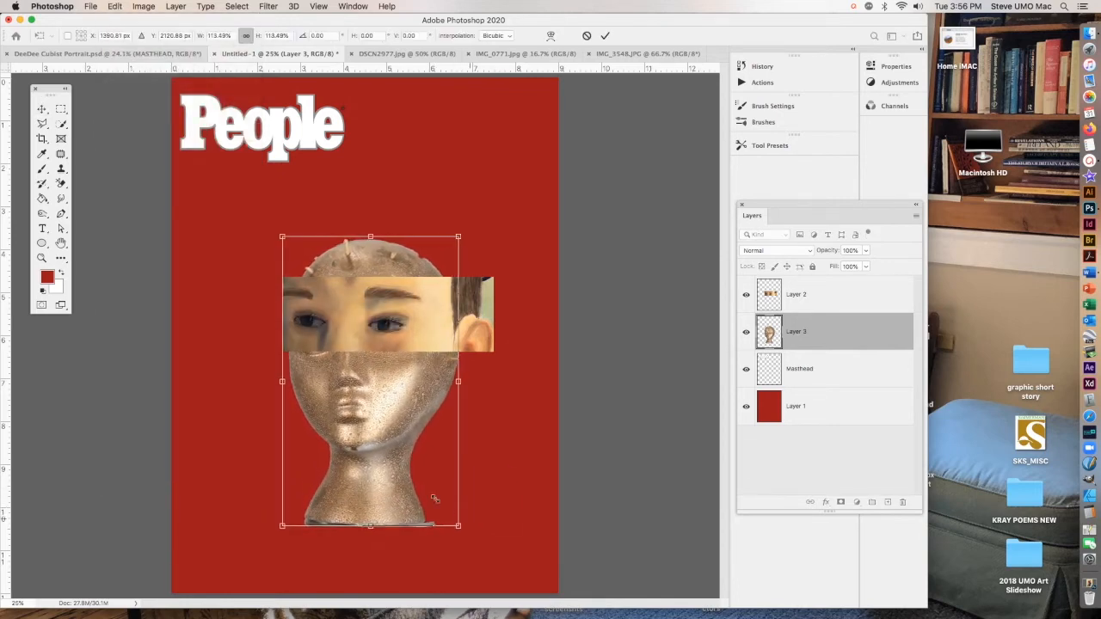
{"action": "left_click", "coordinate": [604, 35]}
{"action": "left_click_drag", "start_coordinate": [384, 370], "coordinate": [380, 364]}
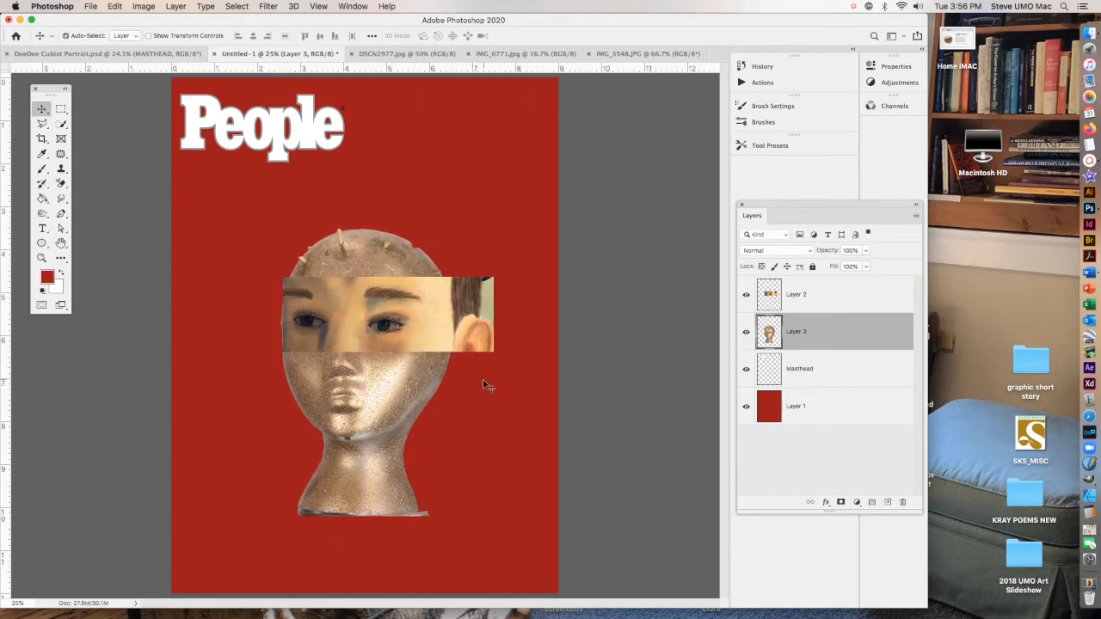
- Set the blend mode of the eye strip on Layer 2 to Multiply
{"action": "left_click", "coordinate": [807, 251]}
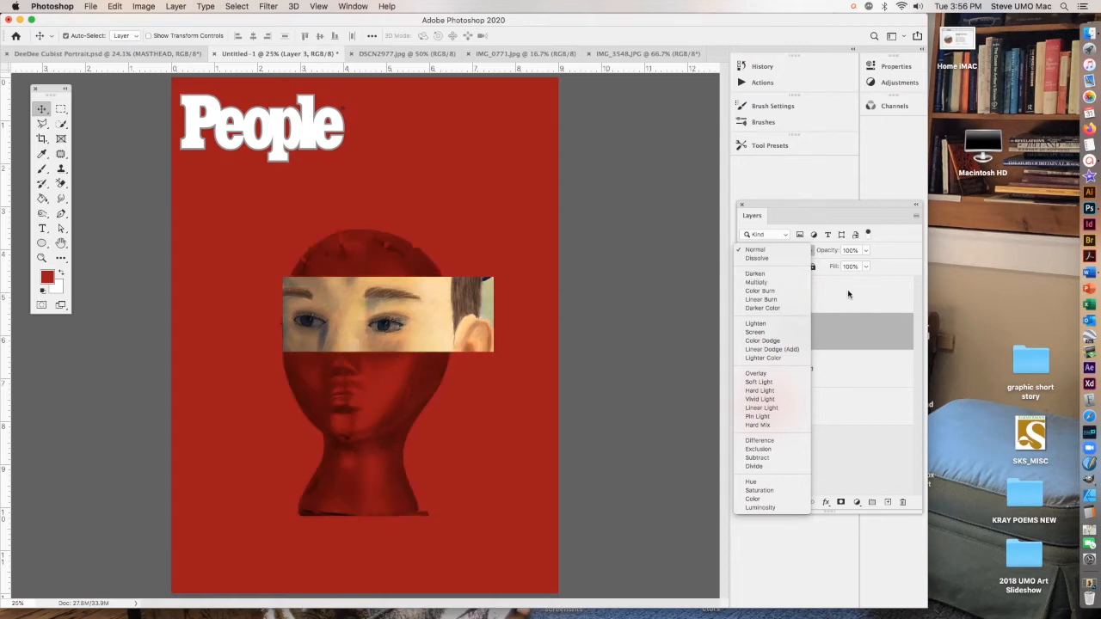
{"action": "left_click", "coordinate": [848, 294]}
{"action": "left_click", "coordinate": [791, 296]}
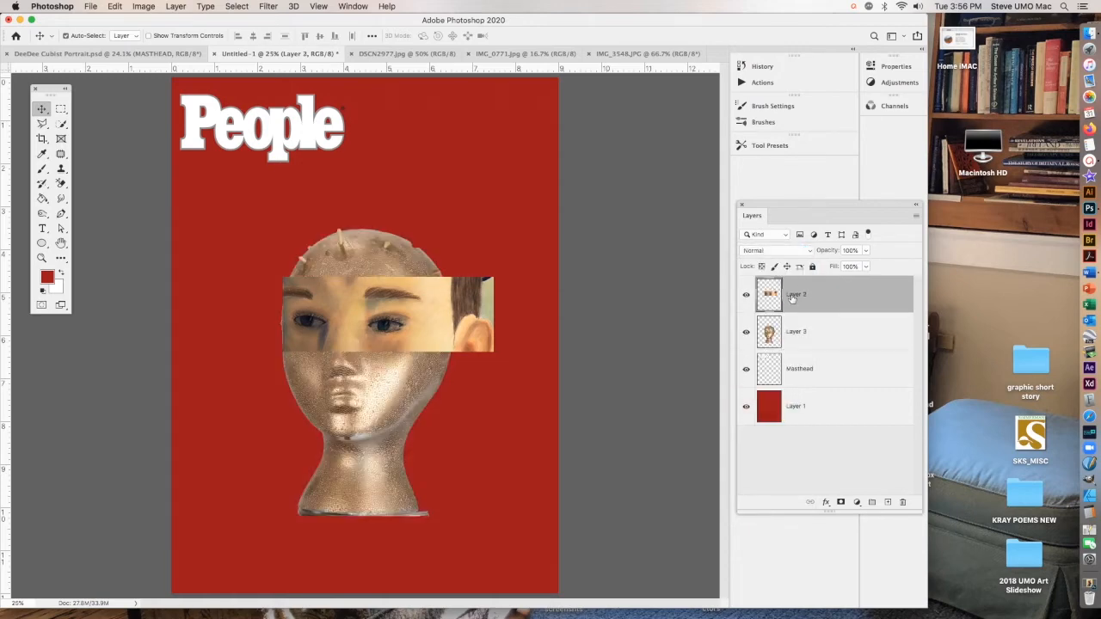
{"action": "left_click", "coordinate": [809, 250]}
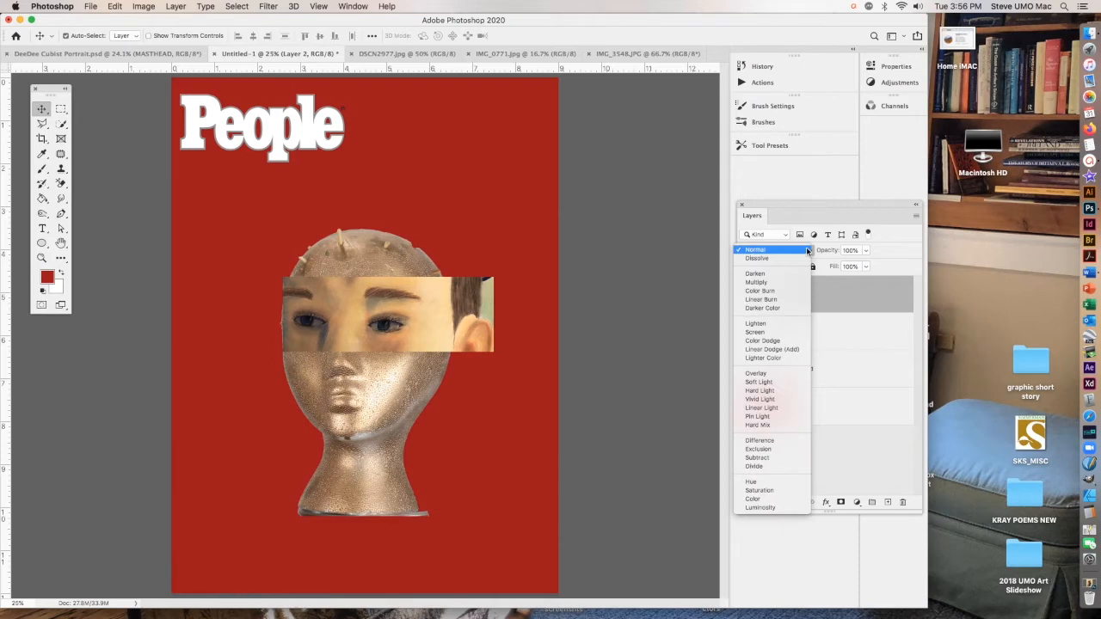
{"action": "left_click", "coordinate": [783, 285]}
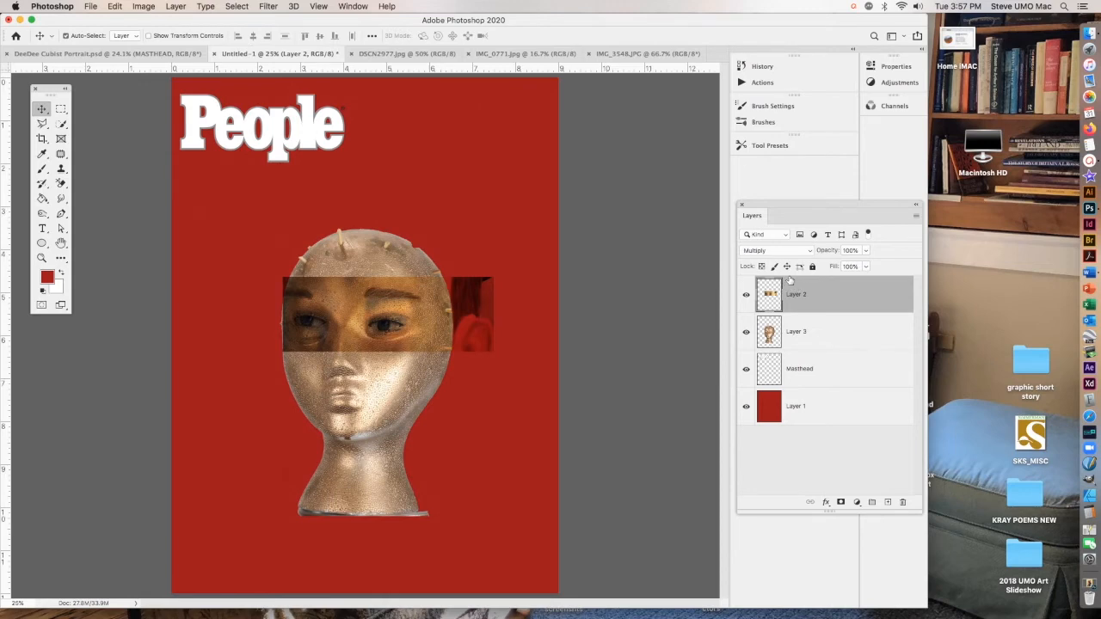
- Close the IMG_3548.JPG and IMG_0771.jpg photos and return to the cover document
{"action": "left_click", "coordinate": [653, 54]}
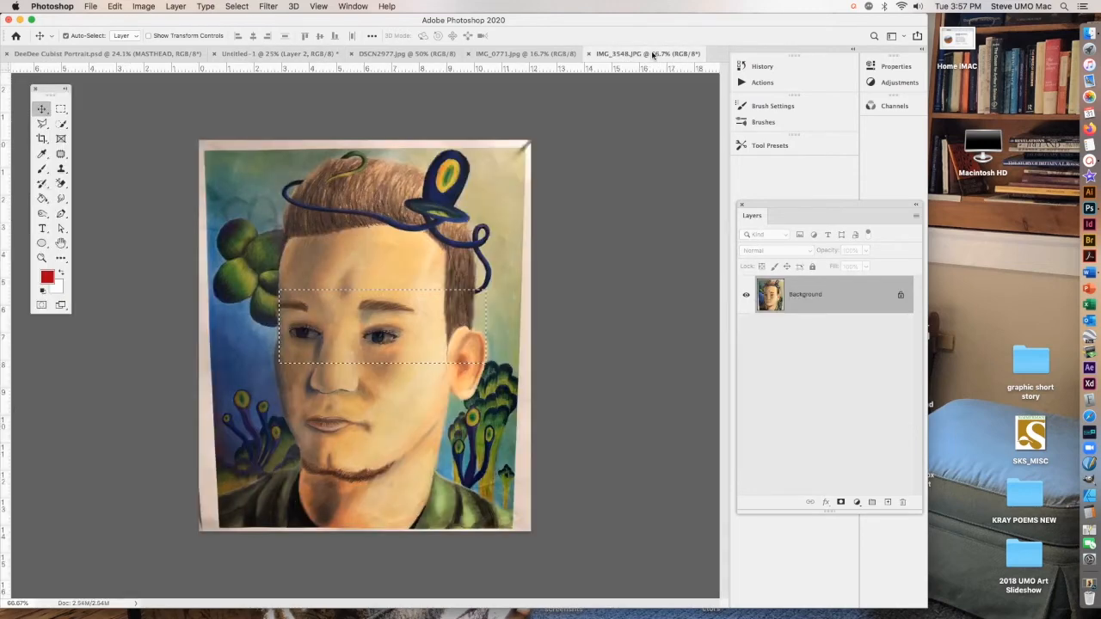
{"action": "left_click", "coordinate": [590, 54]}
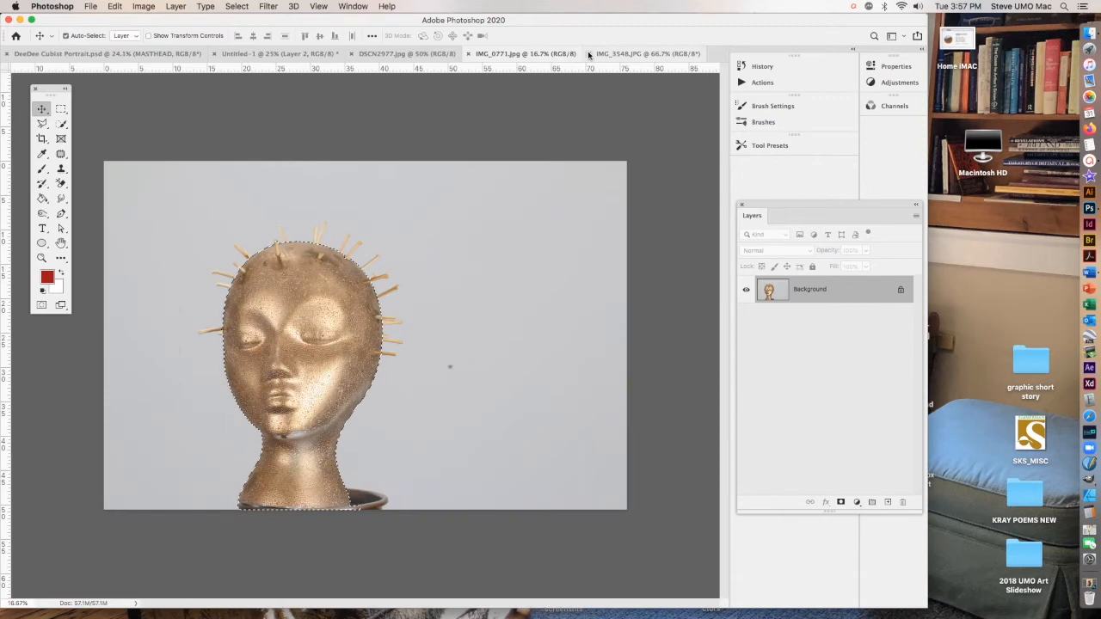
{"action": "left_click", "coordinate": [469, 54]}
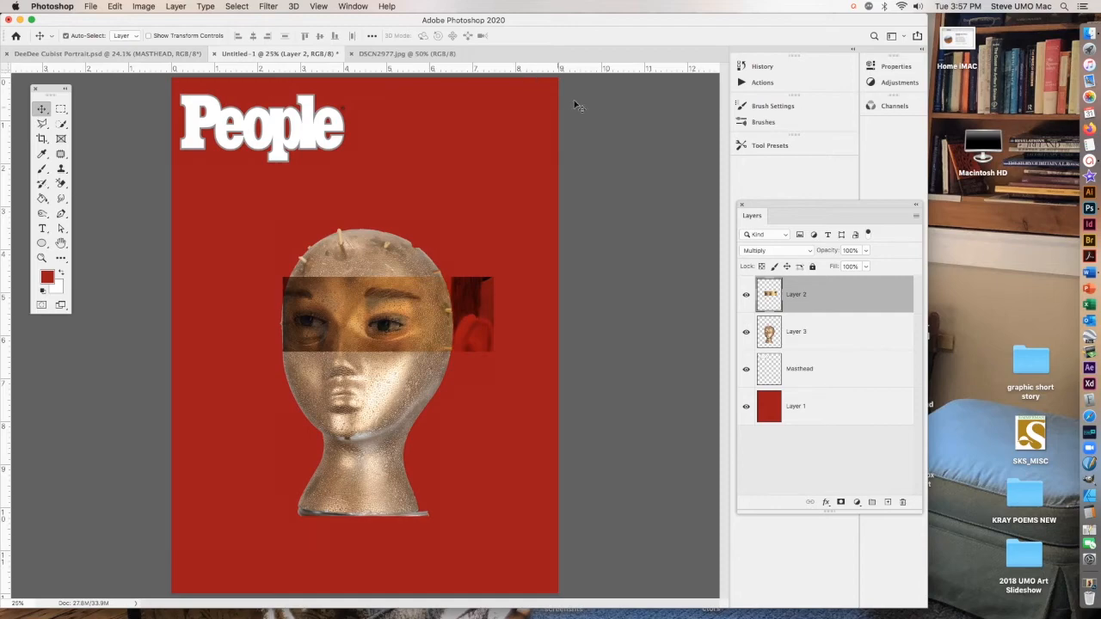
{"action": "left_click_drag", "start_coordinate": [541, 16], "coordinate": [564, 4]}
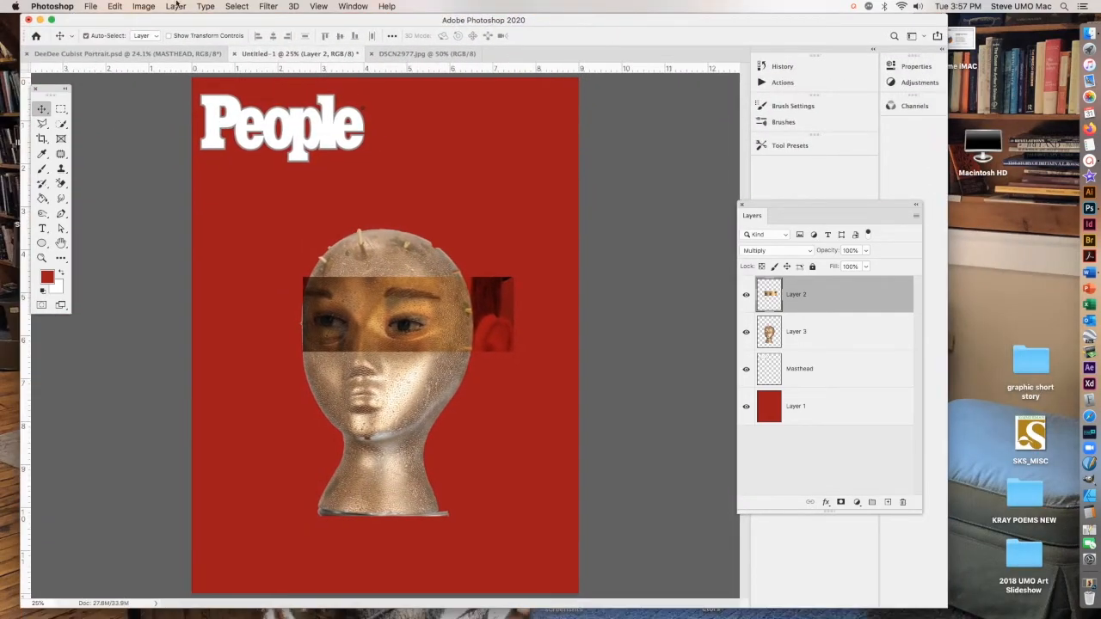
- Open DSCN2977.jpg from the 235_HEAD SHOTS folder
{"action": "left_click", "coordinate": [91, 7]}
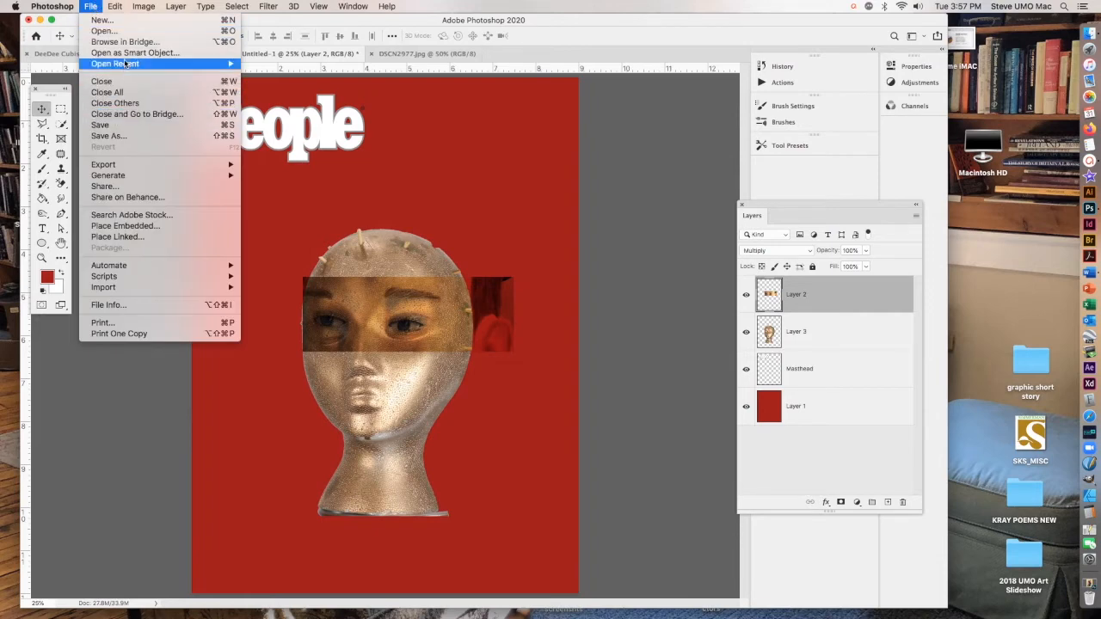
{"action": "left_click", "coordinate": [116, 30]}
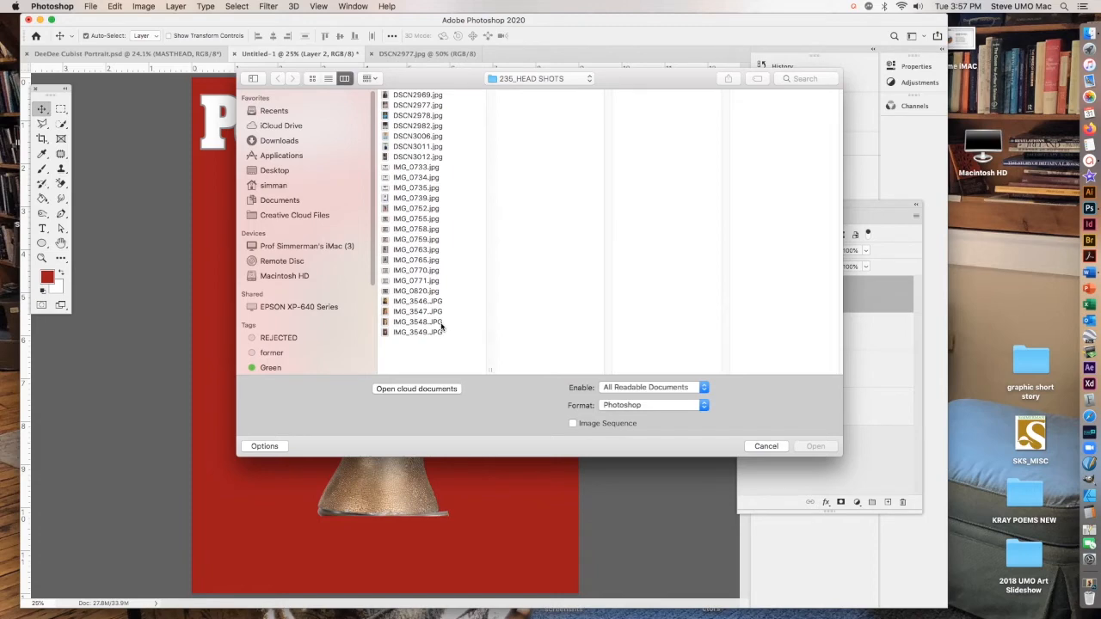
{"action": "left_click", "coordinate": [425, 106]}
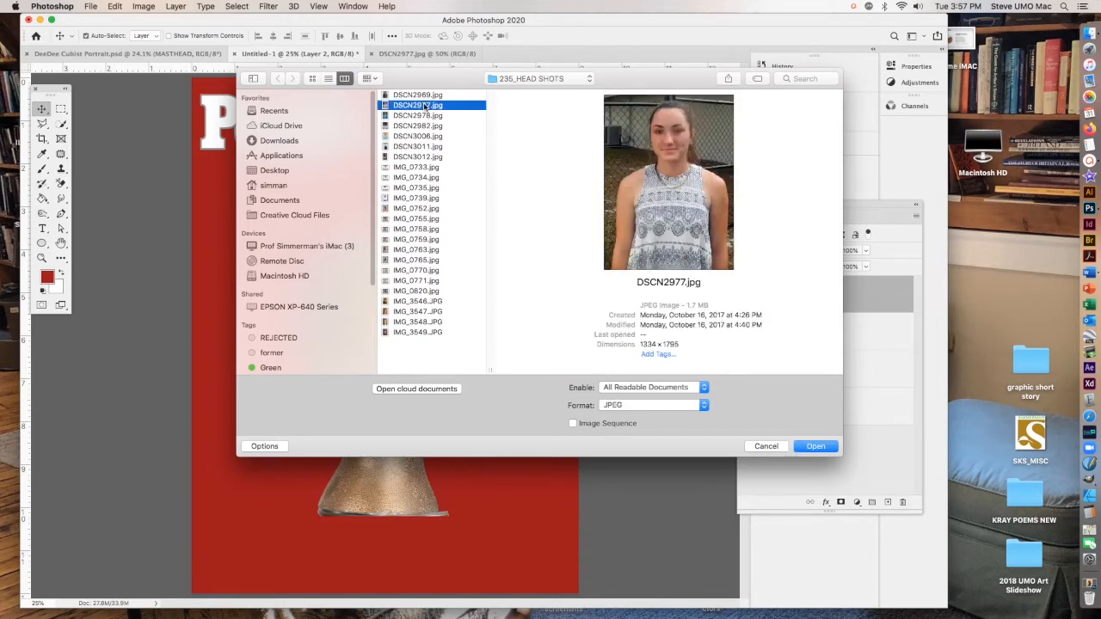
{"action": "left_click", "coordinate": [815, 446]}
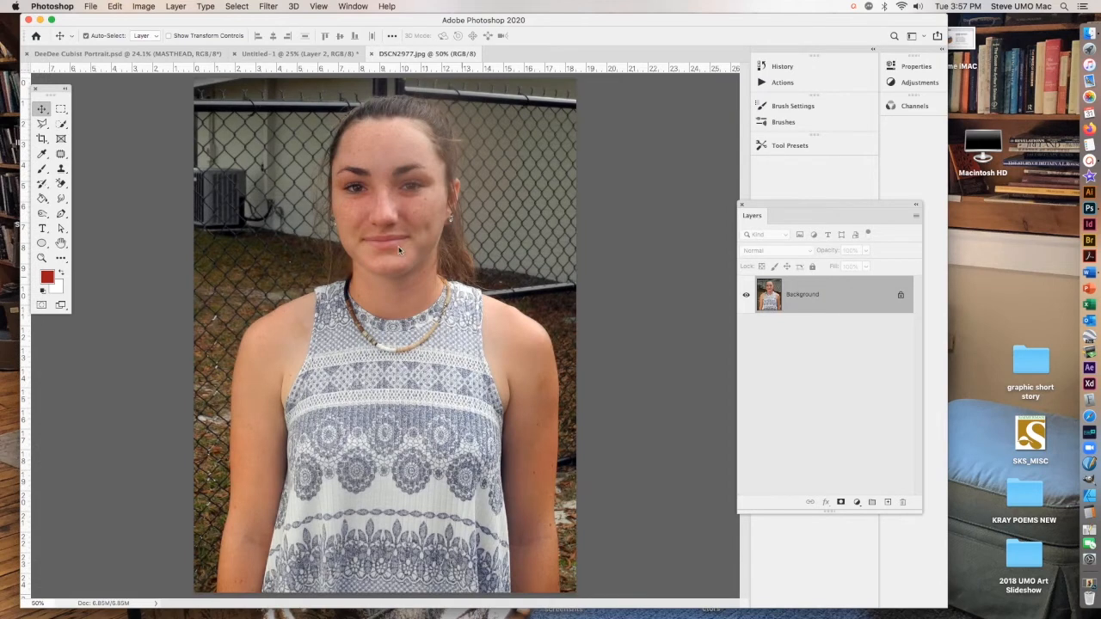
- Quick-select the mouth, chin and neck in DSCN2977.jpg and paste a copy of them onto the cover
{"action": "left_click", "coordinate": [61, 125]}
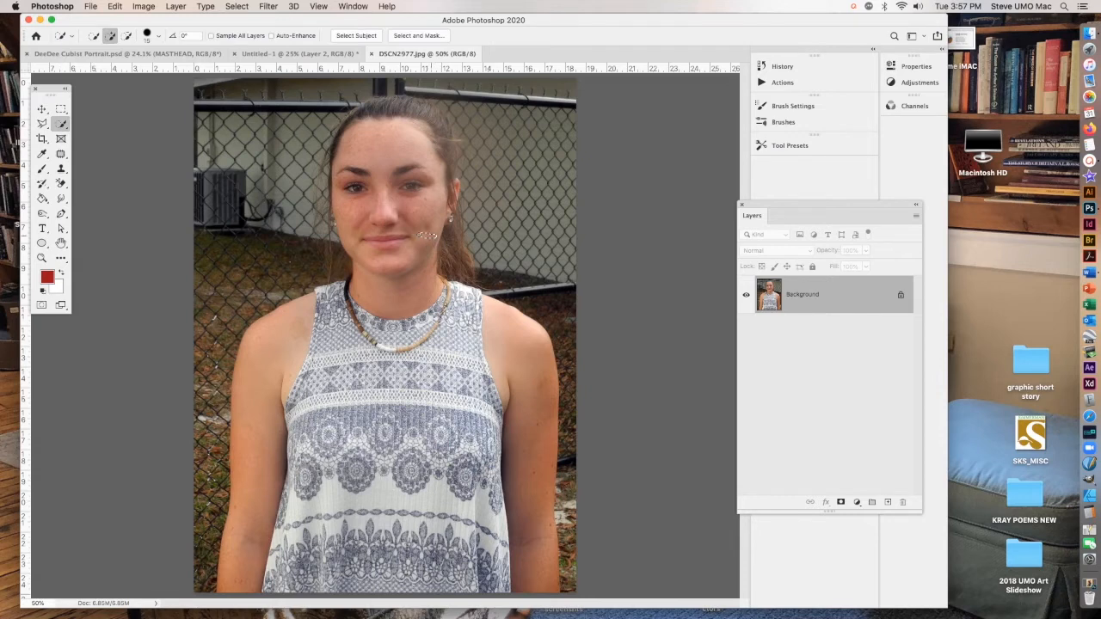
{"action": "left_click_drag", "start_coordinate": [383, 234], "coordinate": [434, 301]}
{"action": "left_click_drag", "start_coordinate": [347, 247], "coordinate": [349, 246]}
{"action": "key", "text": "alt"}
{"action": "left_click_drag", "start_coordinate": [327, 237], "coordinate": [324, 247]}
{"action": "key", "text": "super+z"}
{"action": "left_click", "coordinate": [280, 54]}
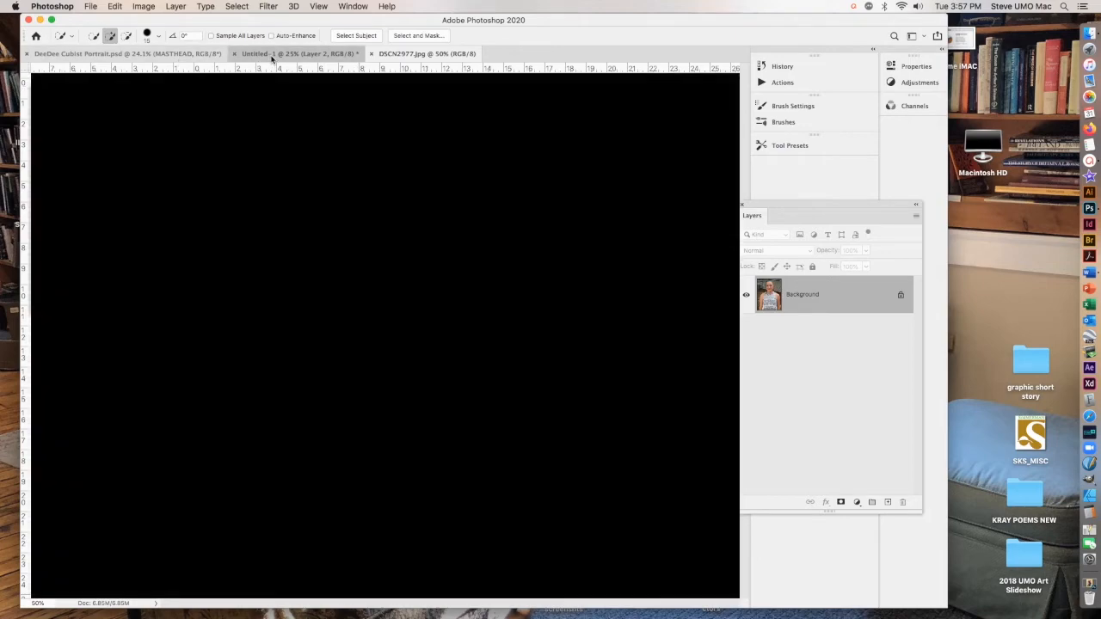
{"action": "key", "text": "super+v"}
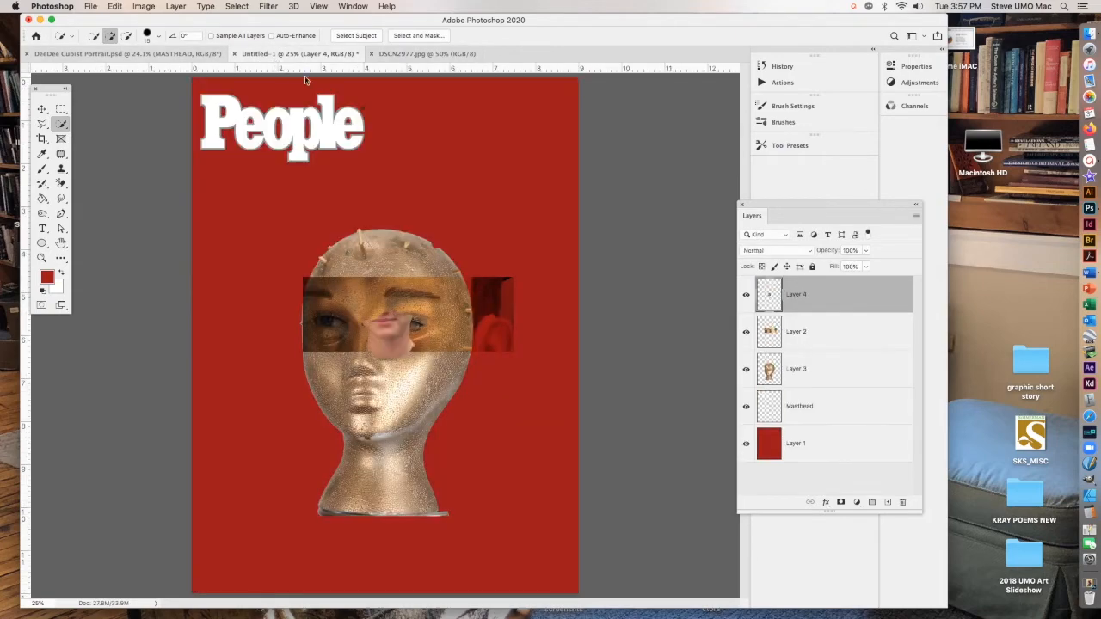
- Scale the pasted mouth and neck piece to about 316% and place it over the mannequin's lower face and neck
{"action": "left_click", "coordinate": [115, 7]}
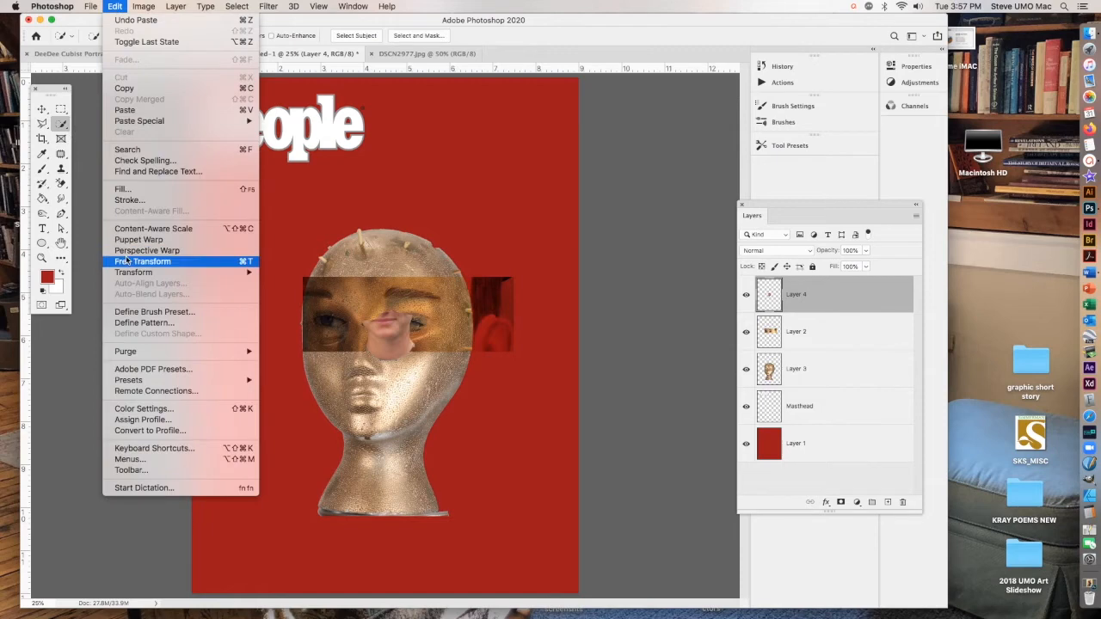
{"action": "mouse_move", "coordinate": [154, 272]}
{"action": "left_click", "coordinate": [281, 290]}
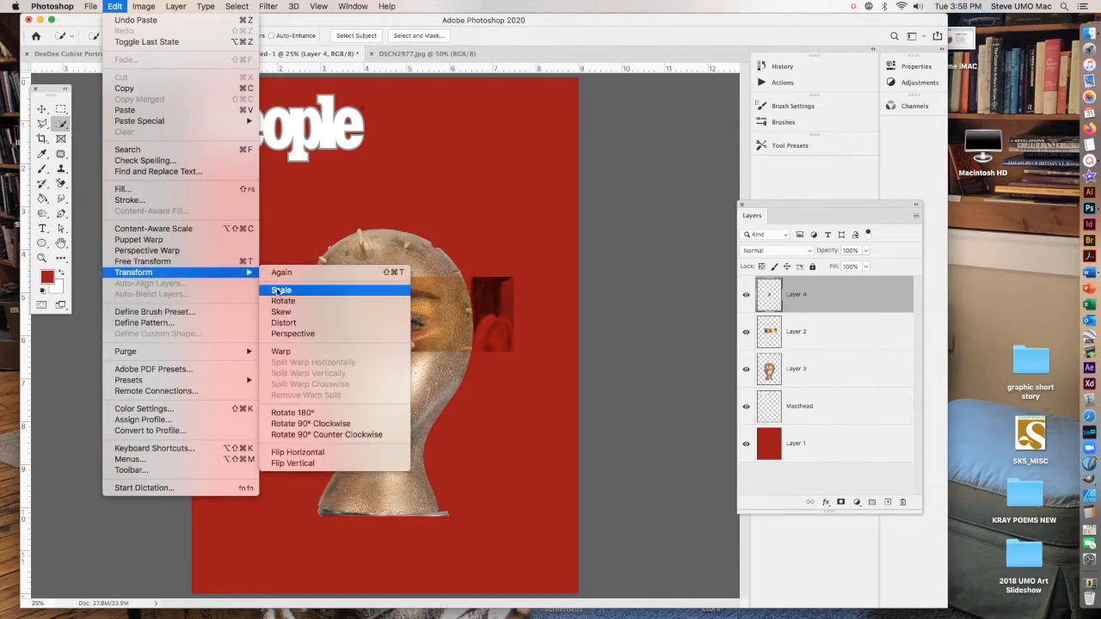
{"action": "left_click_drag", "start_coordinate": [415, 362], "coordinate": [537, 467]}
{"action": "left_click_drag", "start_coordinate": [443, 384], "coordinate": [377, 437]}
{"action": "left_click_drag", "start_coordinate": [282, 528], "coordinate": [273, 521]}
{"action": "mouse_move", "coordinate": [356, 508]}
{"action": "left_mouse_down"}
{"action": "mouse_move", "coordinate": [368, 504]}
{"action": "mouse_move", "coordinate": [357, 503]}
{"action": "left_mouse_up"}
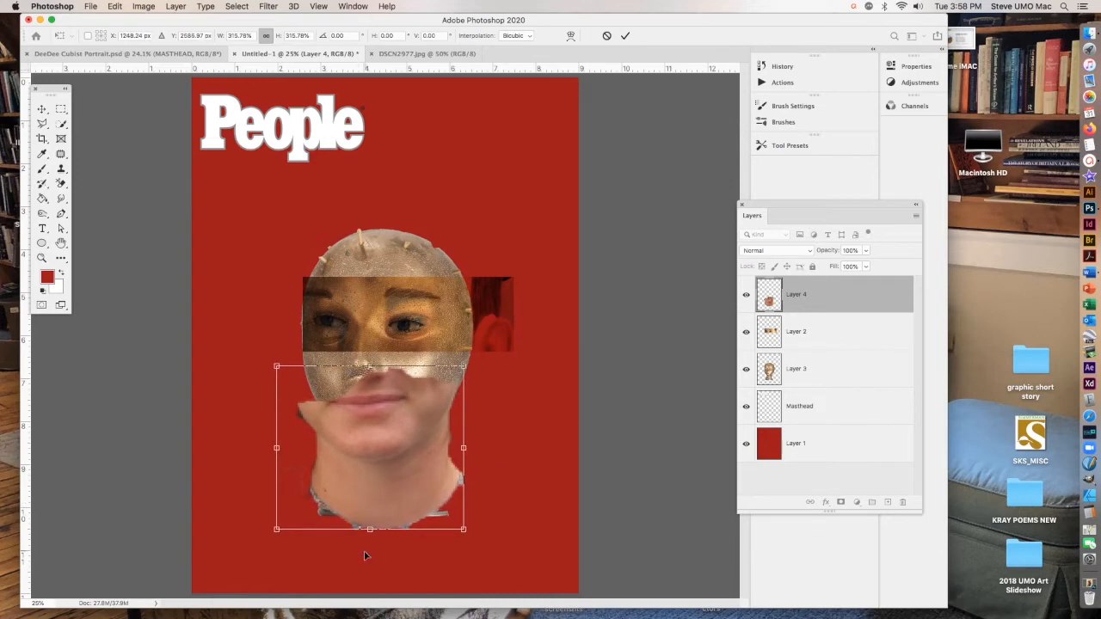
{"action": "left_click", "coordinate": [625, 37]}
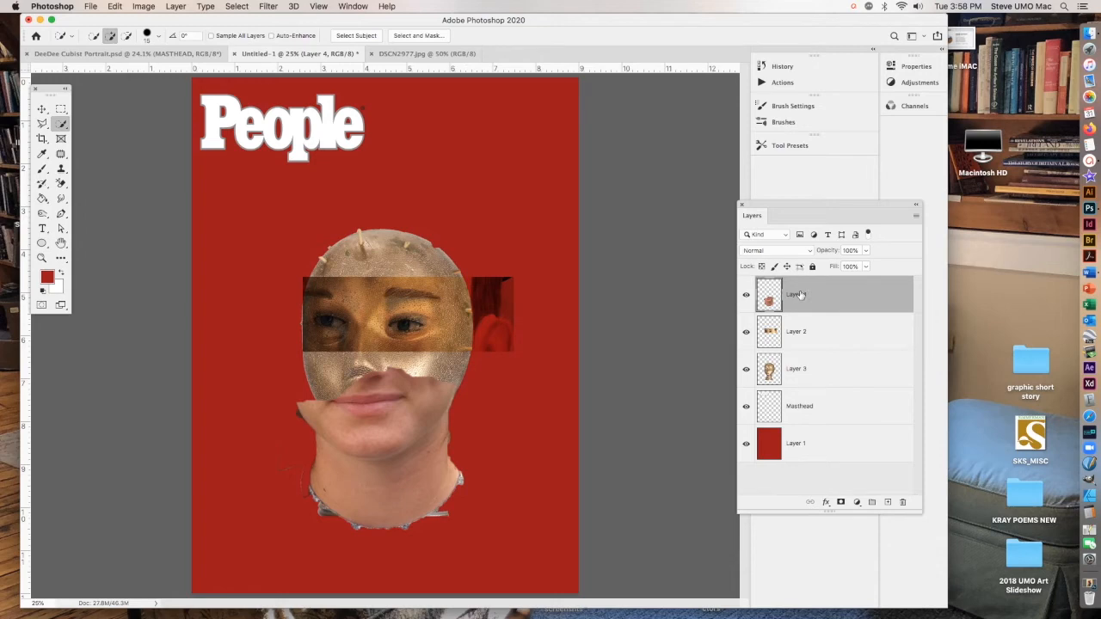
- Set the blend mode of the mouth and neck piece on Layer 4 to Difference
{"action": "left_click", "coordinate": [800, 252]}
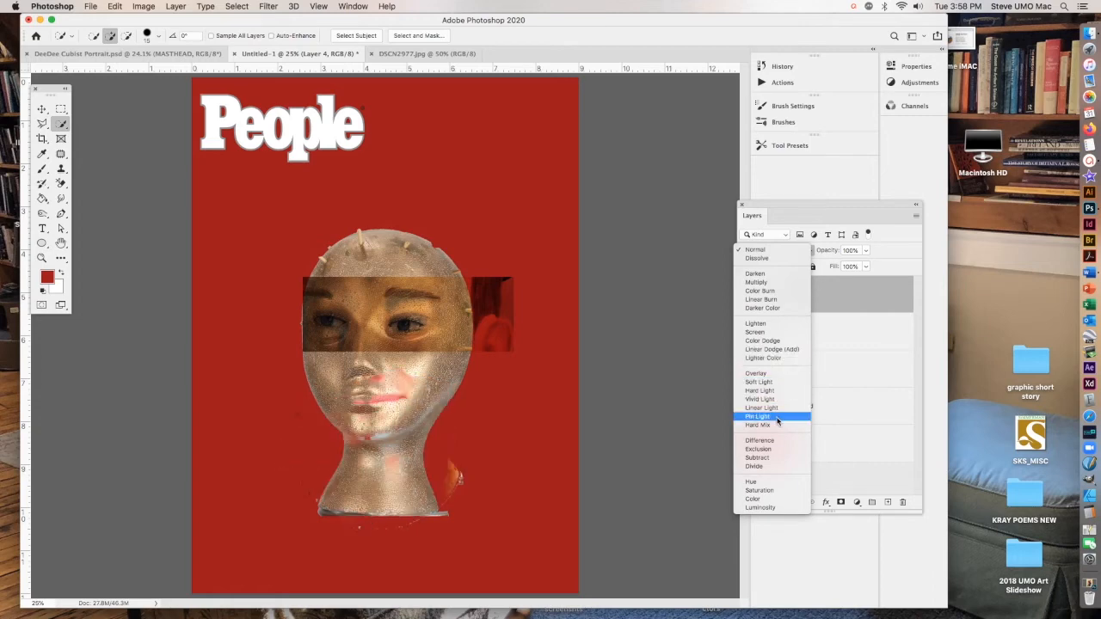
{"action": "left_click", "coordinate": [763, 442]}
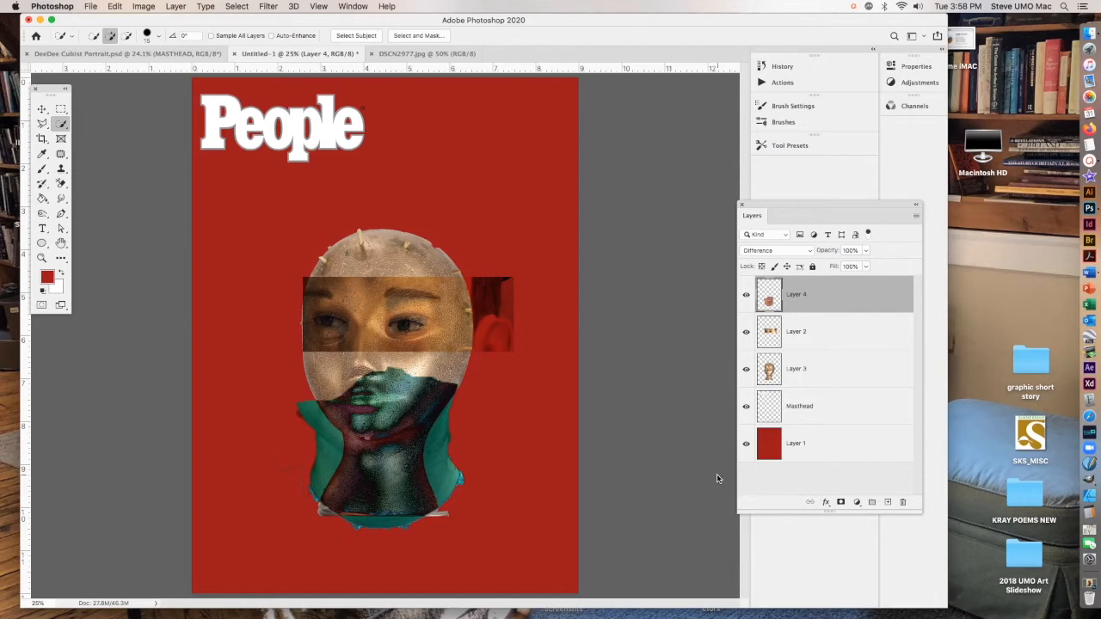
- Erase the parts of Layer 4 sticking out around the mannequin's neck and base with a 200 px Background Eraser
{"action": "left_click", "coordinate": [63, 184]}
{"action": "right_click", "coordinate": [64, 186]}
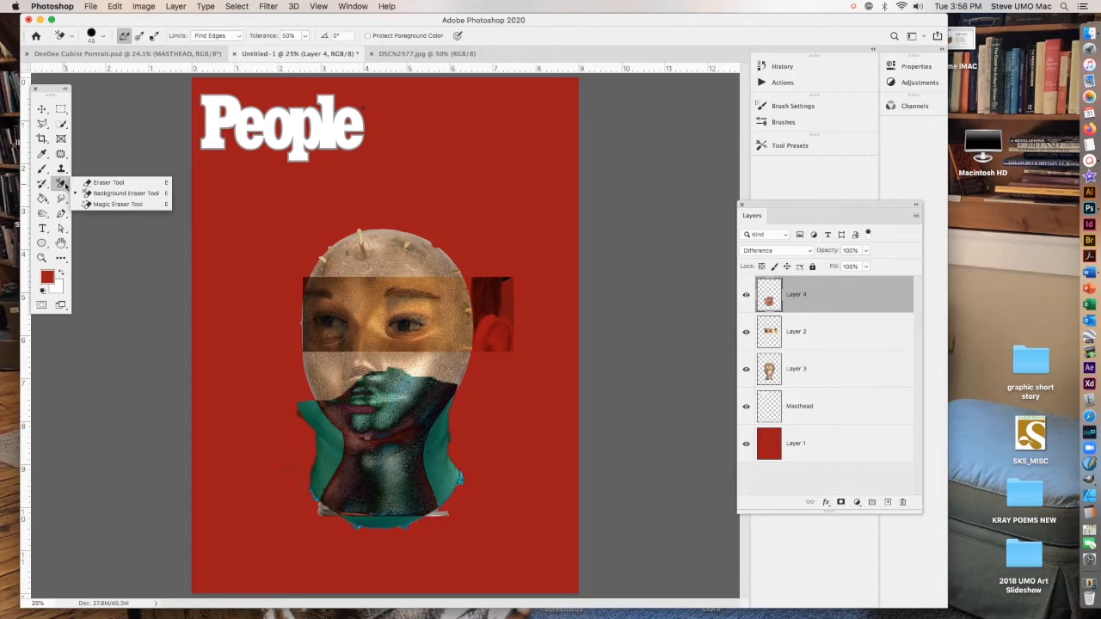
{"action": "left_click", "coordinate": [100, 193]}
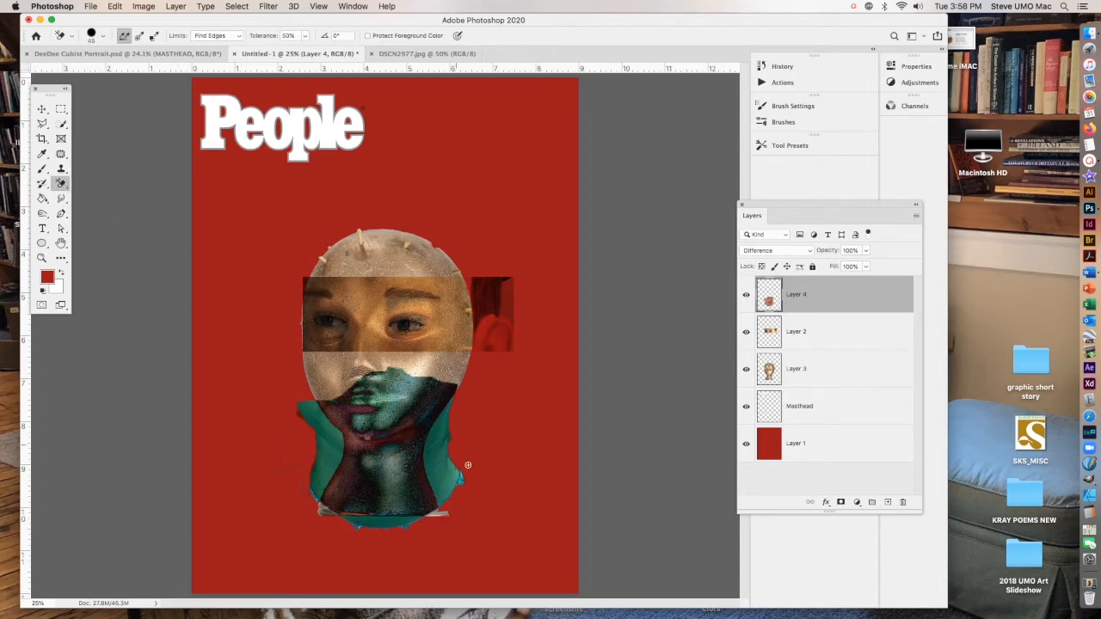
{"action": "key", "text": "bracketright"}
{"action": "key", "text": "bracketright"}
{"action": "key", "text": "bracketright"}
{"action": "key", "text": "bracketright"}
{"action": "key", "text": "bracketright"}
{"action": "key", "text": "bracketright"}
{"action": "key", "text": "bracketright"}
{"action": "key", "text": "bracketright"}
{"action": "key", "text": "bracketright"}
{"action": "key", "text": "bracketright"}
{"action": "mouse_move", "coordinate": [450, 452]}
{"action": "left_mouse_down"}
{"action": "mouse_move", "coordinate": [453, 502]}
{"action": "mouse_move", "coordinate": [438, 467]}
{"action": "mouse_move", "coordinate": [459, 408]}
{"action": "mouse_move", "coordinate": [434, 438]}
{"action": "mouse_move", "coordinate": [451, 523]}
{"action": "mouse_move", "coordinate": [458, 450]}
{"action": "mouse_move", "coordinate": [464, 490]}
{"action": "mouse_move", "coordinate": [460, 471]}
{"action": "mouse_move", "coordinate": [464, 488]}
{"action": "mouse_move", "coordinate": [438, 533]}
{"action": "mouse_move", "coordinate": [445, 510]}
{"action": "mouse_move", "coordinate": [380, 534]}
{"action": "mouse_move", "coordinate": [417, 520]}
{"action": "mouse_move", "coordinate": [335, 527]}
{"action": "mouse_move", "coordinate": [393, 527]}
{"action": "mouse_move", "coordinate": [320, 518]}
{"action": "mouse_move", "coordinate": [442, 516]}
{"action": "left_mouse_up"}
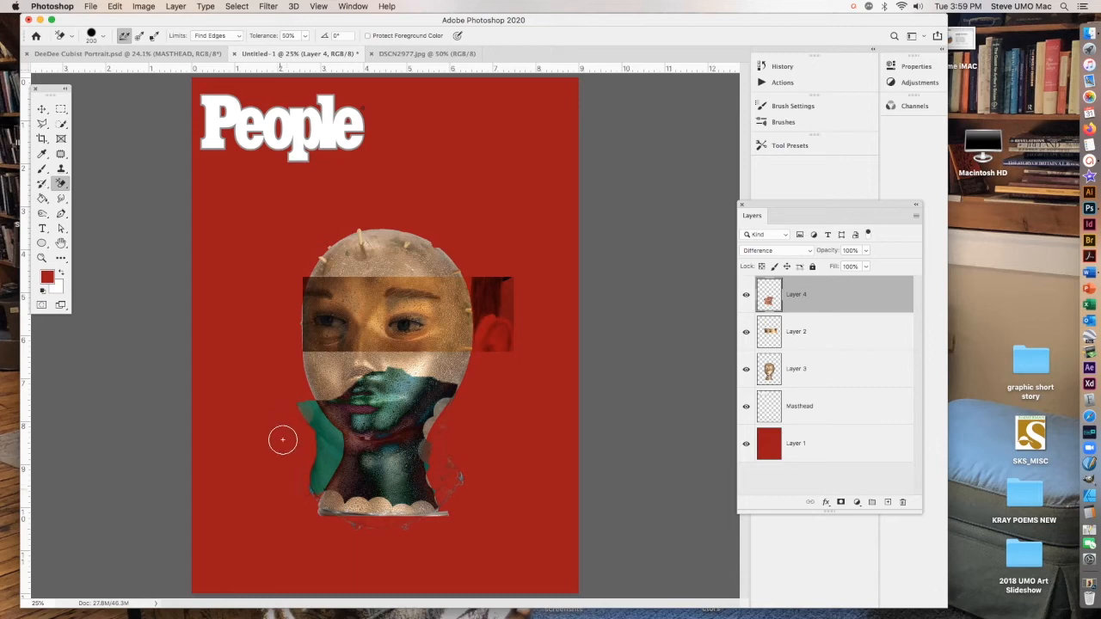
{"action": "mouse_move", "coordinate": [289, 420]}
{"action": "left_mouse_down"}
{"action": "mouse_move", "coordinate": [317, 451]}
{"action": "mouse_move", "coordinate": [287, 384]}
{"action": "mouse_move", "coordinate": [321, 434]}
{"action": "mouse_move", "coordinate": [304, 393]}
{"action": "mouse_move", "coordinate": [326, 433]}
{"action": "mouse_move", "coordinate": [309, 395]}
{"action": "mouse_move", "coordinate": [323, 412]}
{"action": "mouse_move", "coordinate": [338, 456]}
{"action": "mouse_move", "coordinate": [340, 436]}
{"action": "mouse_move", "coordinate": [305, 504]}
{"action": "mouse_move", "coordinate": [309, 454]}
{"action": "mouse_move", "coordinate": [316, 508]}
{"action": "mouse_move", "coordinate": [301, 453]}
{"action": "mouse_move", "coordinate": [303, 493]}
{"action": "left_mouse_up"}
{"action": "left_click_drag", "start_coordinate": [455, 473], "coordinate": [467, 489]}
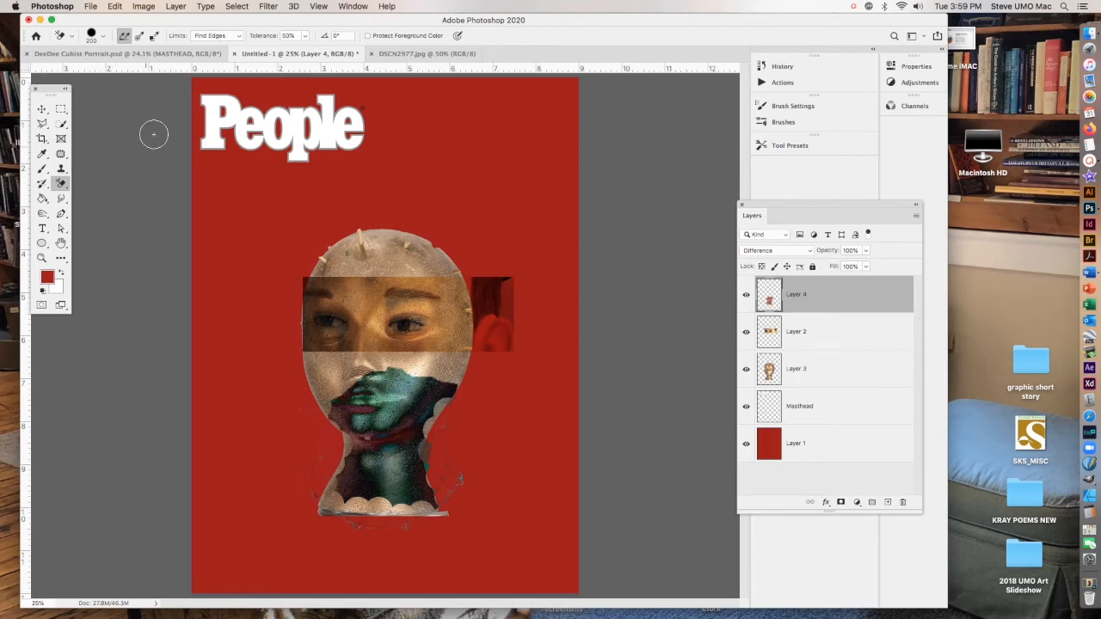
{"action": "left_click", "coordinate": [99, 36]}
{"action": "left_click", "coordinate": [99, 36]}
- Enlarge Layers 2, 3 and 4 together to about 124% and fit the portrait against the cover's right and bottom edges
{"action": "left_click", "coordinate": [805, 370], "text": "shift"}
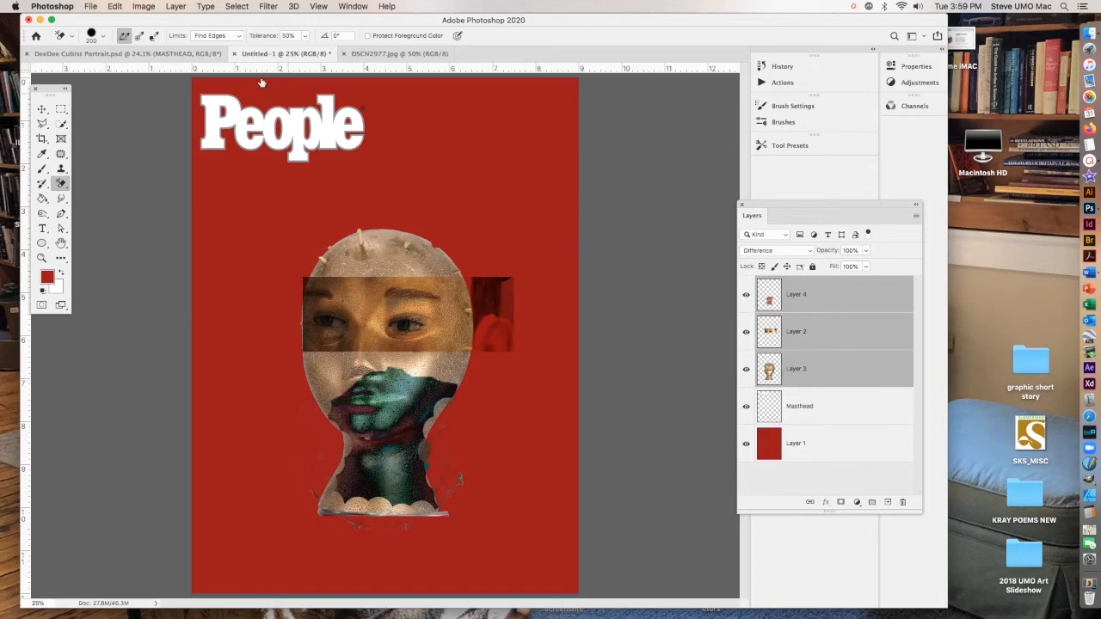
{"action": "left_click", "coordinate": [118, 8]}
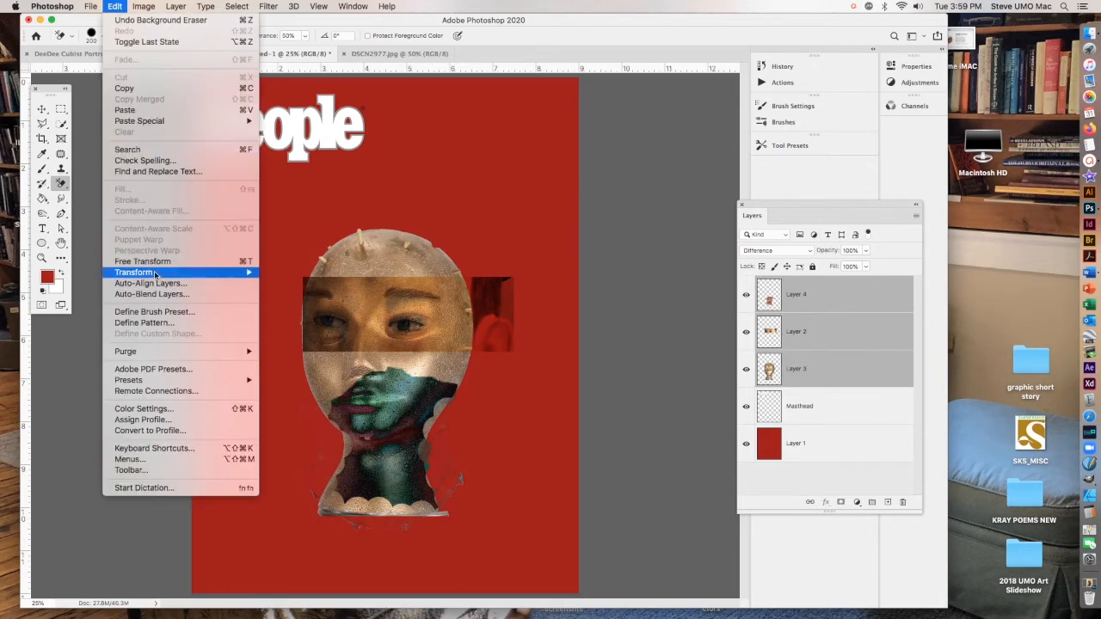
{"action": "mouse_move", "coordinate": [157, 273]}
{"action": "left_click", "coordinate": [281, 291]}
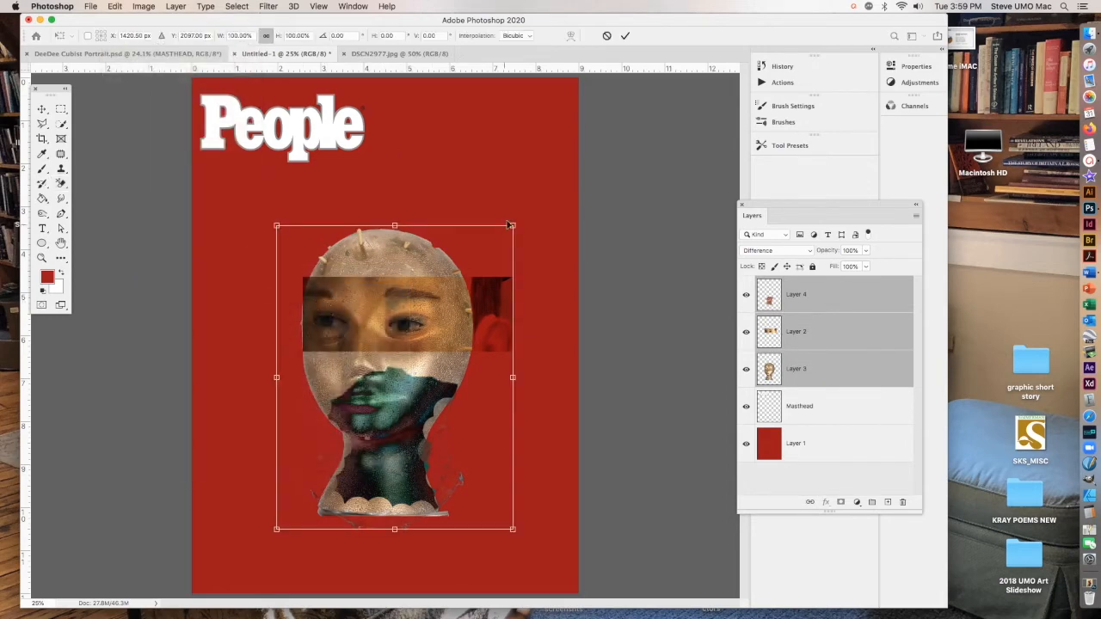
{"action": "left_click_drag", "start_coordinate": [512, 226], "coordinate": [586, 164]}
{"action": "left_click_drag", "start_coordinate": [474, 211], "coordinate": [485, 272]}
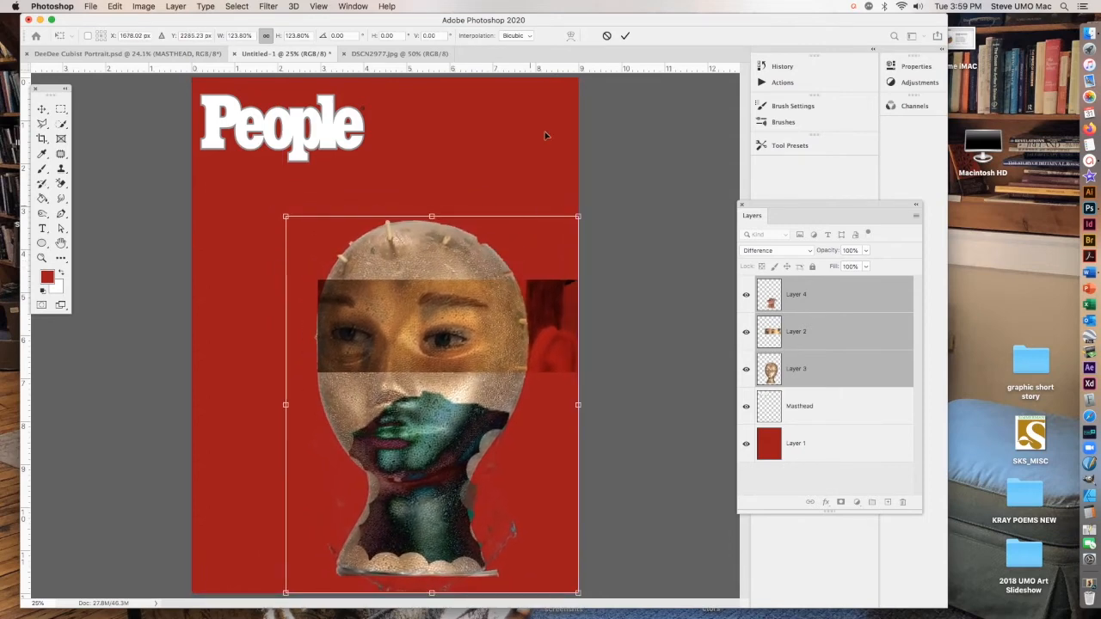
{"action": "left_click", "coordinate": [625, 35]}
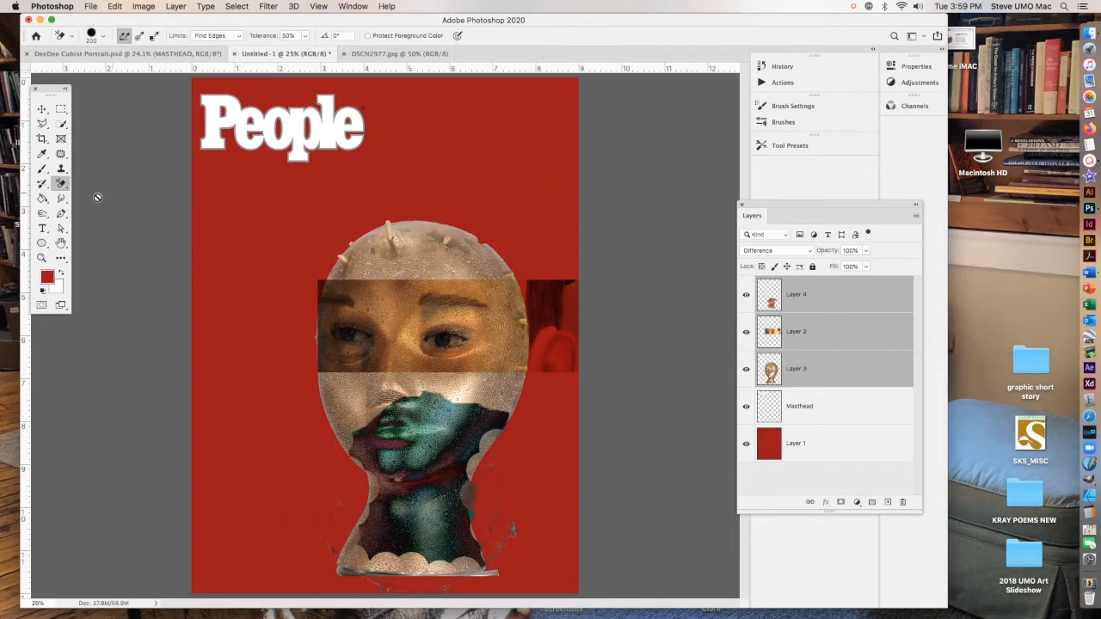
- Add a text box beside the People masthead containing the date April 15, 2020
{"action": "key", "text": "t"}
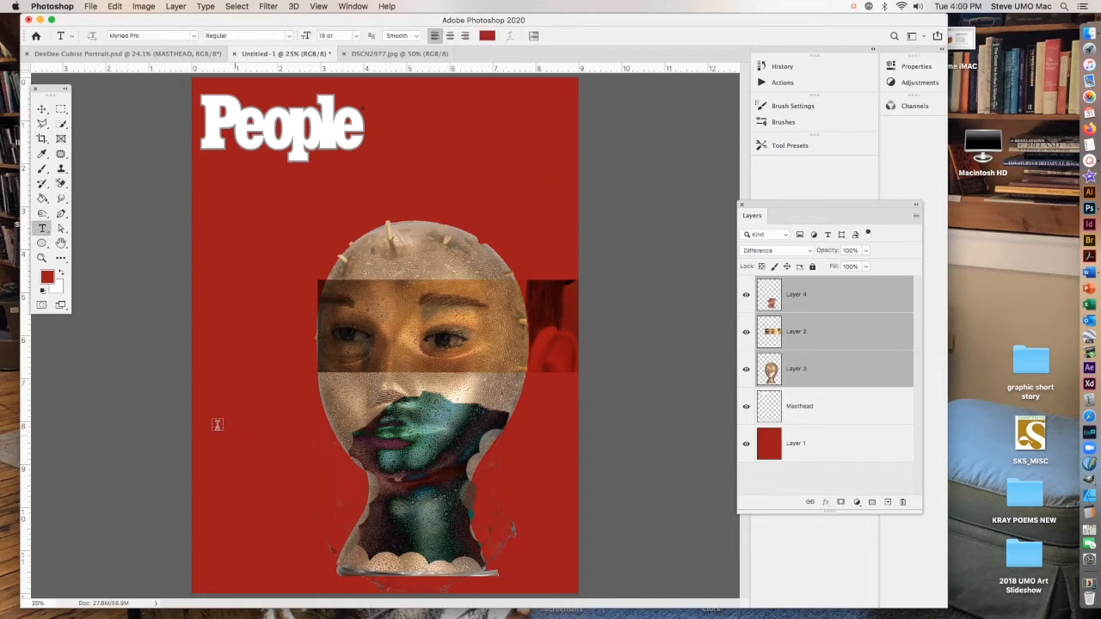
{"action": "left_click_drag", "start_coordinate": [385, 113], "coordinate": [532, 143]}
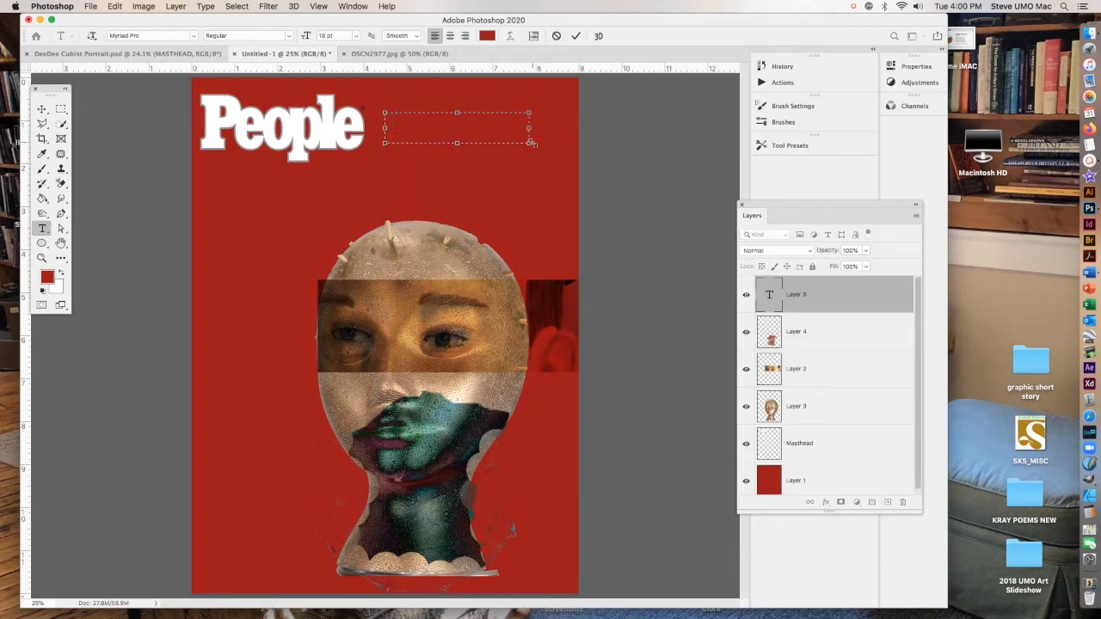
{"action": "type", "text": "Dee"}
{"action": "key", "text": "super+a"}
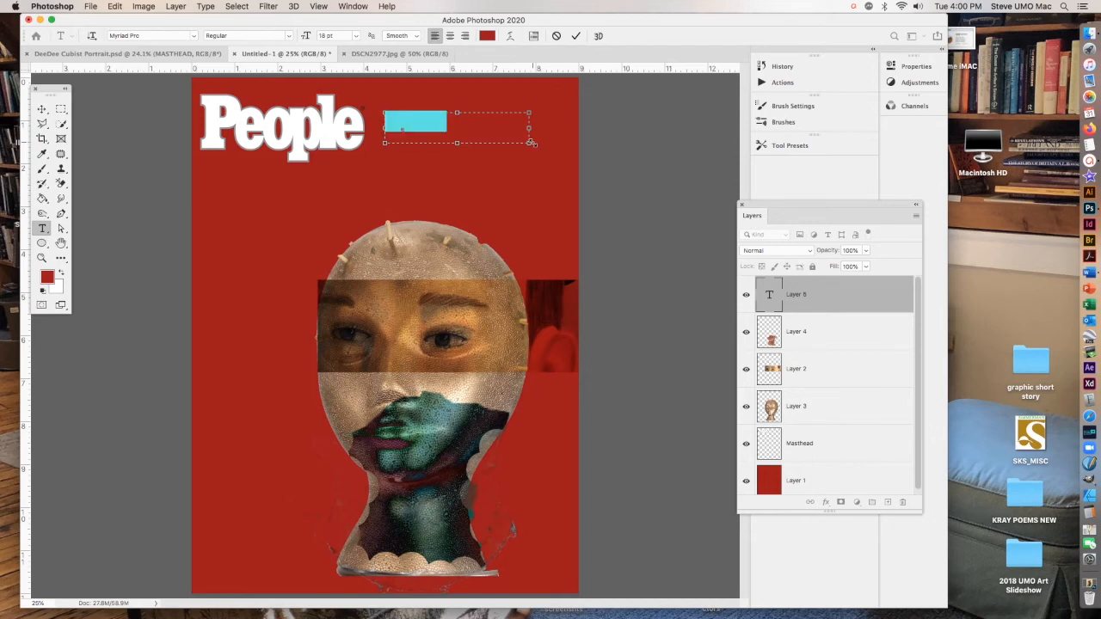
- Set the date text in Futura Condensed Medium and colour it pale pink, f8e6e6
{"action": "left_click", "coordinate": [196, 40]}
{"action": "left_click", "coordinate": [182, 85]}
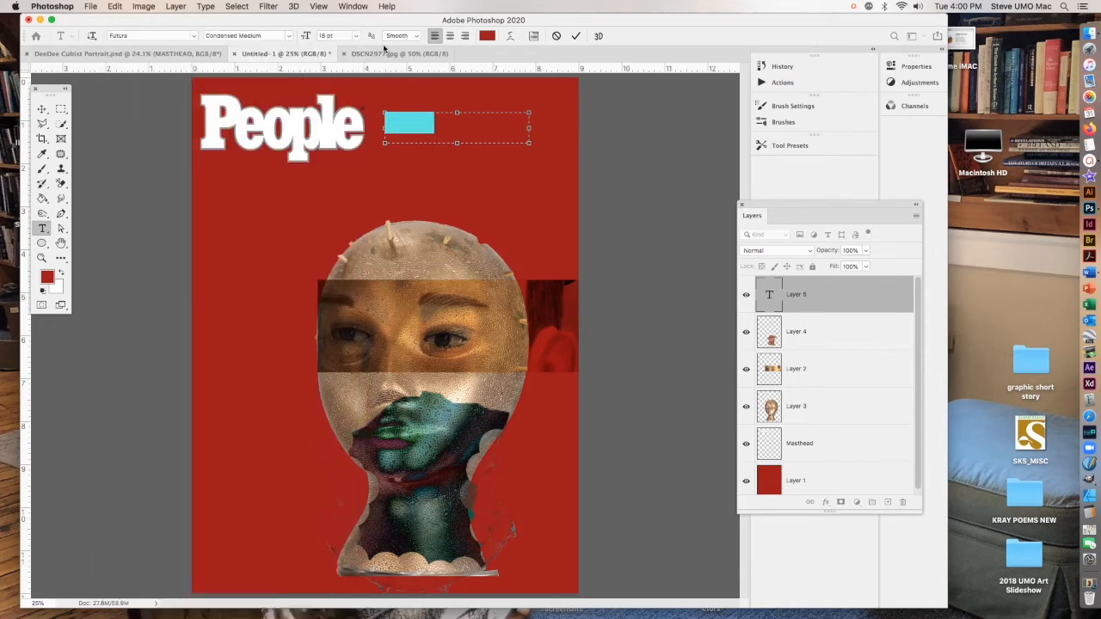
{"action": "left_click", "coordinate": [487, 36]}
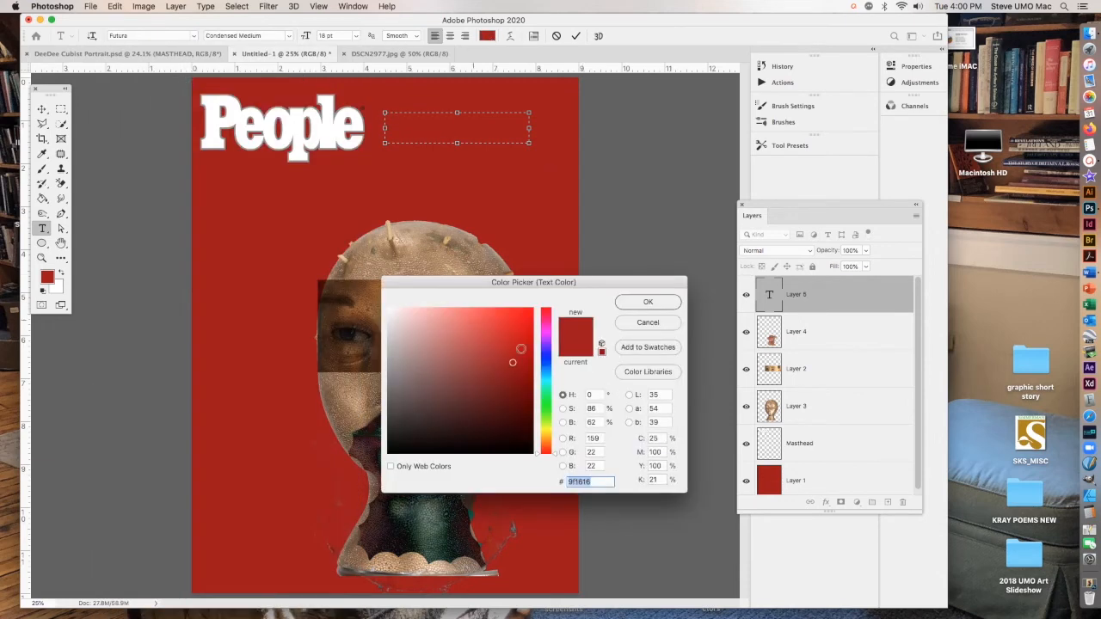
{"action": "left_click", "coordinate": [398, 311]}
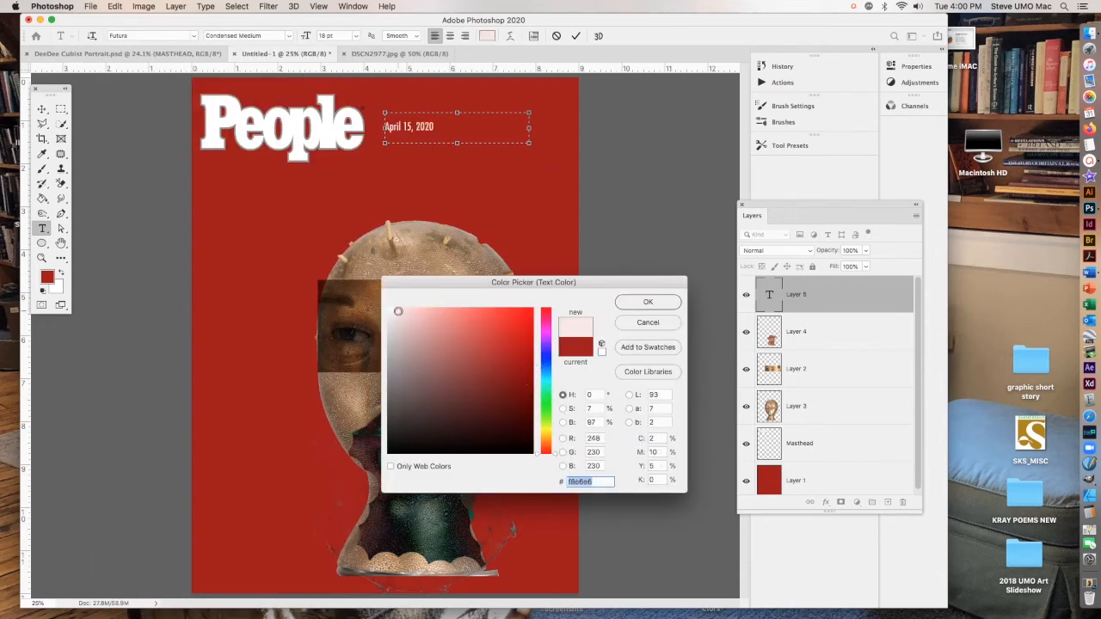
{"action": "left_click", "coordinate": [646, 303]}
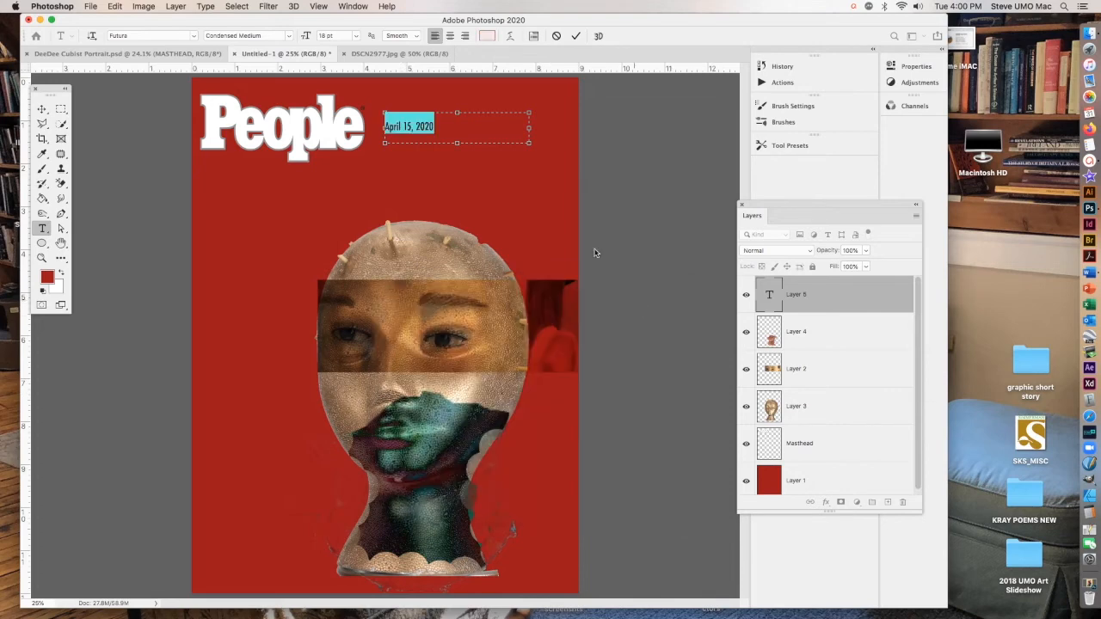
- Move the date up close beside the masthead's upper edge and switch back to the Type tool
{"action": "left_click", "coordinate": [41, 109]}
{"action": "mouse_move", "coordinate": [407, 129]}
{"action": "left_mouse_down"}
{"action": "mouse_move", "coordinate": [386, 147]}
{"action": "mouse_move", "coordinate": [389, 172]}
{"action": "mouse_move", "coordinate": [391, 122]}
{"action": "left_mouse_up"}
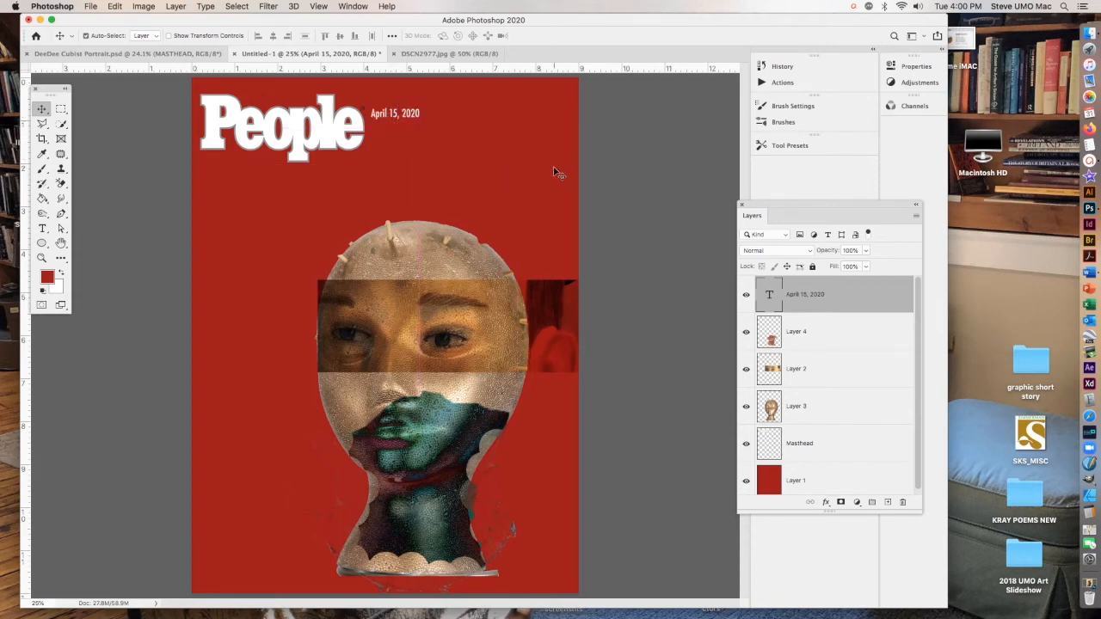
{"action": "left_click", "coordinate": [41, 229]}
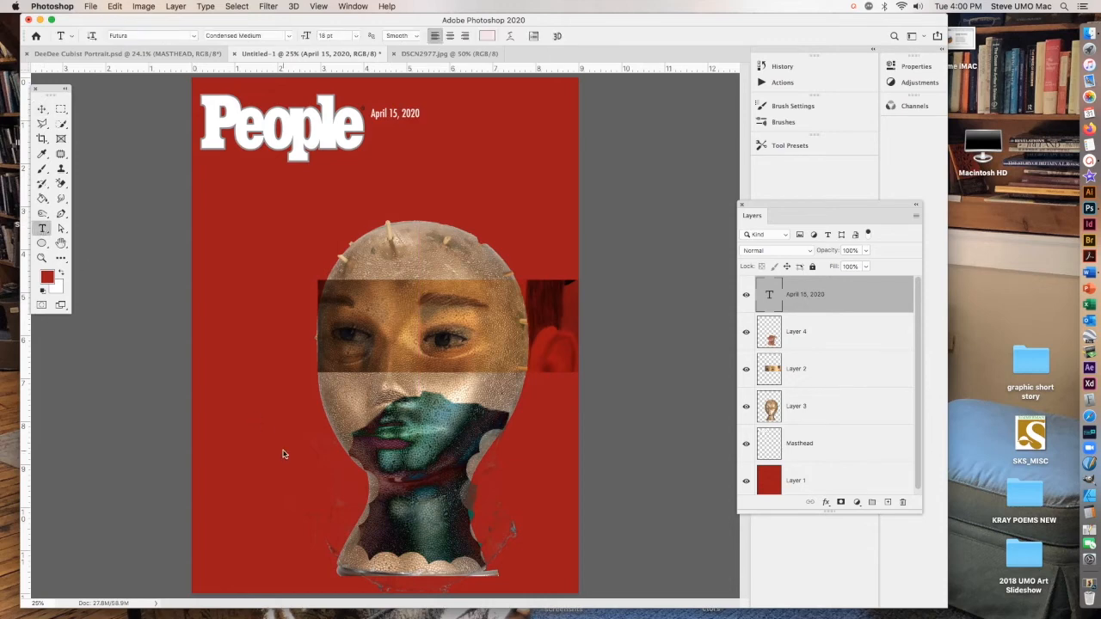
- Add a text box low on the cover with a two-line headline: the subject's possessive first name plus "Many", and "MOODS" below
{"action": "left_click_drag", "start_coordinate": [210, 411], "coordinate": [404, 582]}
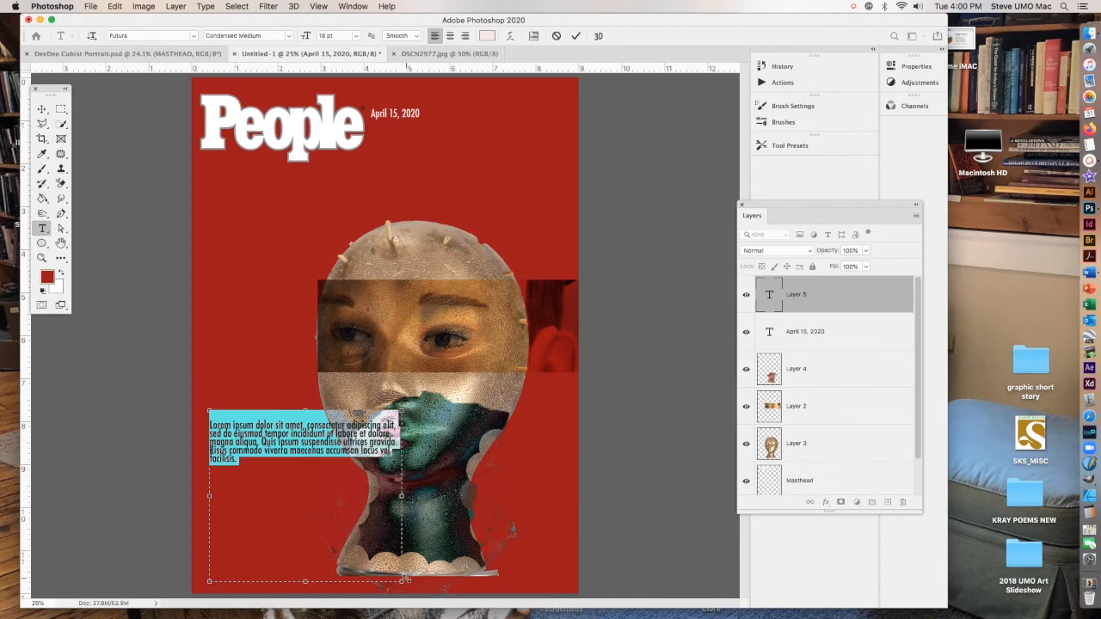
{"action": "type", "text": "Tonne"}
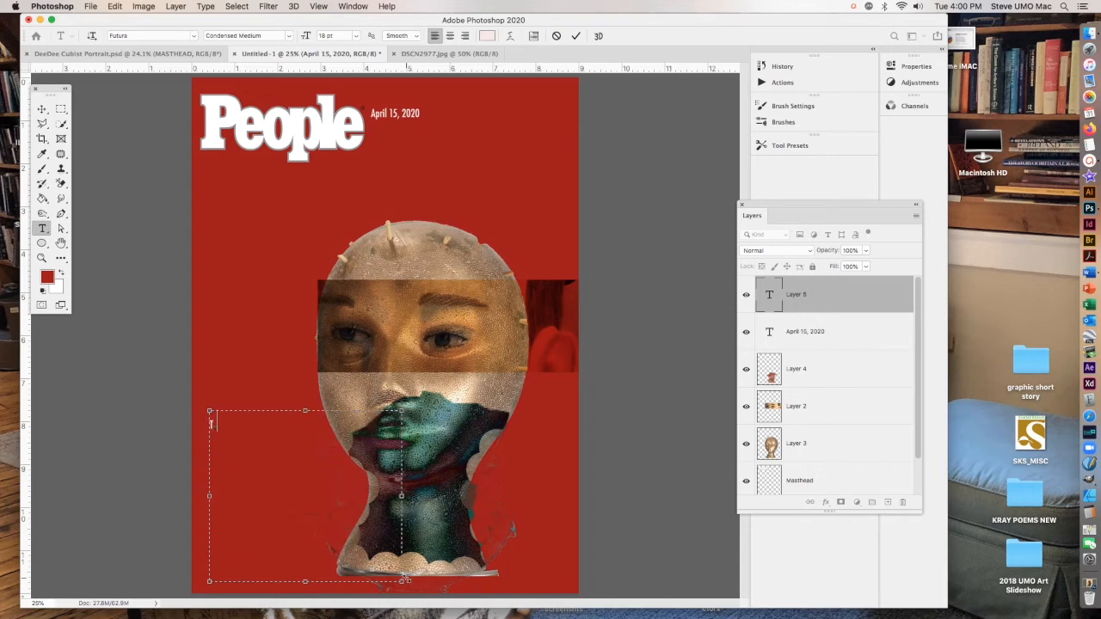
{"action": "type", "text": "mi"}
{"action": "key", "text": "BackSpace"}
{"action": "key", "text": "BackSpace"}
{"action": "key", "text": "BackSpace"}
{"action": "type", "text": "'s Many"}
{"action": "key", "text": "Return"}
{"action": "type", "text": "MOODS"}
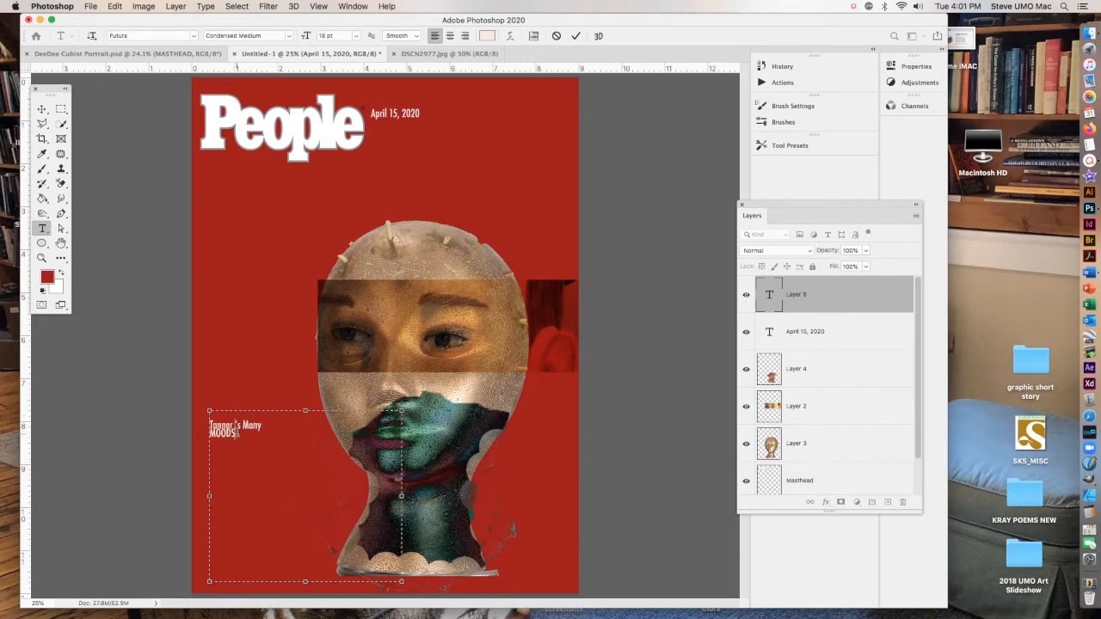
- Enlarge the whole two-line headline text to 58 pt
{"action": "left_click_drag", "start_coordinate": [235, 433], "coordinate": [205, 426]}
{"action": "key", "text": "super+a"}
{"action": "key", "text": "super+shift+period"}
{"action": "key", "text": "super+shift+period"}
{"action": "key", "text": "super+shift+period"}
{"action": "key", "text": "super+shift+period"}
{"action": "key", "text": "super+shift+period"}
{"action": "key", "text": "super+shift+period"}
{"action": "key", "text": "super+shift+period"}
{"action": "key", "text": "super+shift+period"}
{"action": "key", "text": "super+shift+period"}
{"action": "key", "text": "super+shift+period"}
{"action": "key", "text": "super+shift+period"}
{"action": "key", "text": "super+shift+period"}
{"action": "key", "text": "super+shift+period"}
{"action": "key", "text": "super+shift+period"}
{"action": "key", "text": "super+shift+period"}
{"action": "key", "text": "super+shift+period"}
{"action": "key", "text": "super+shift+period"}
{"action": "key", "text": "super+shift+period"}
{"action": "key", "text": "super+shift+period"}
{"action": "key", "text": "super+shift+period"}
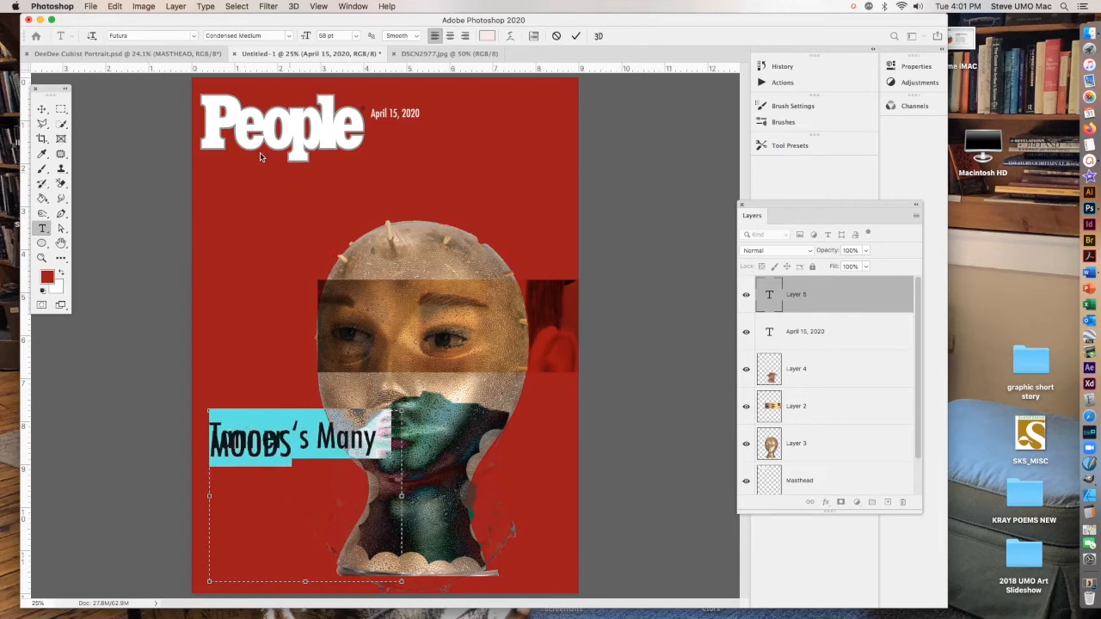
- Set the headline's leading to 60 pt and justify all of its lines to the full box width
{"action": "left_click", "coordinate": [534, 36]}
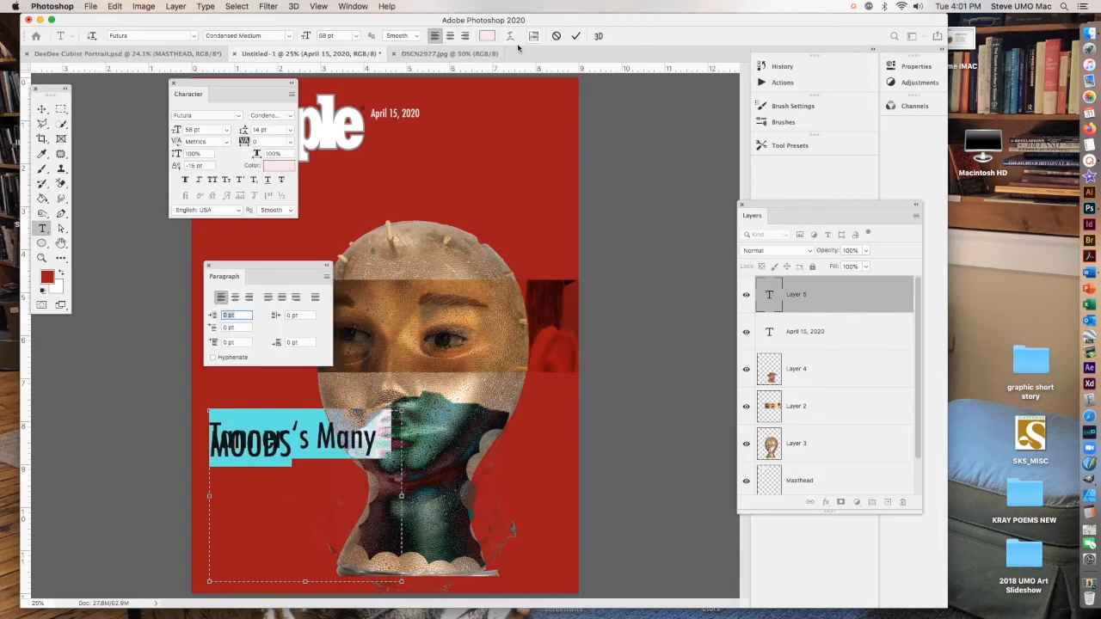
{"action": "left_click", "coordinate": [290, 132]}
{"action": "left_click", "coordinate": [287, 264]}
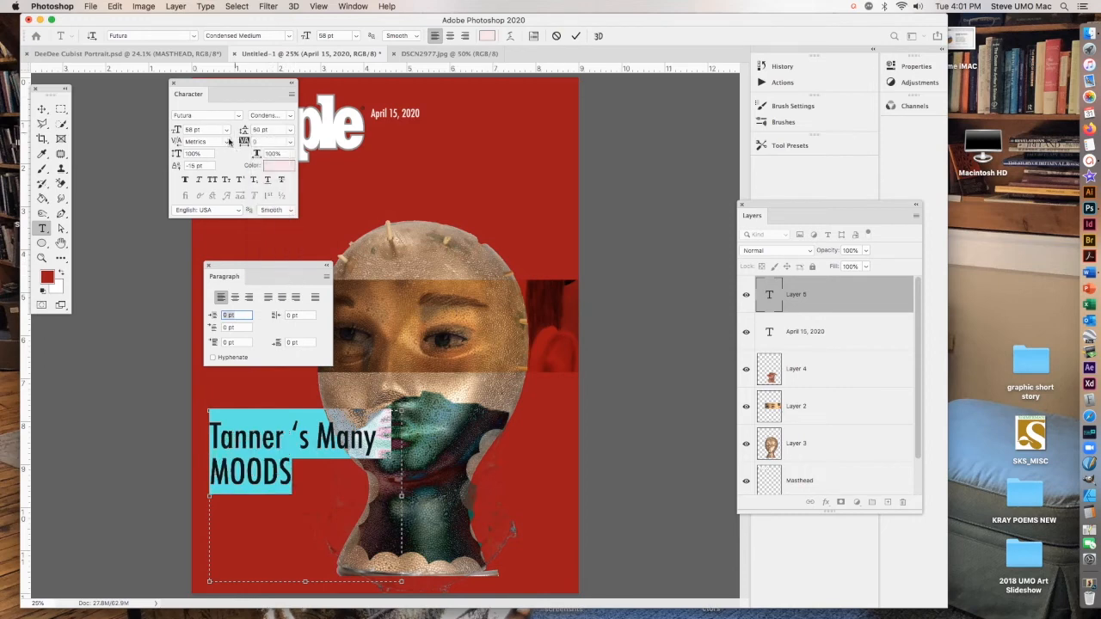
{"action": "left_click_drag", "start_coordinate": [225, 84], "coordinate": [167, 89]}
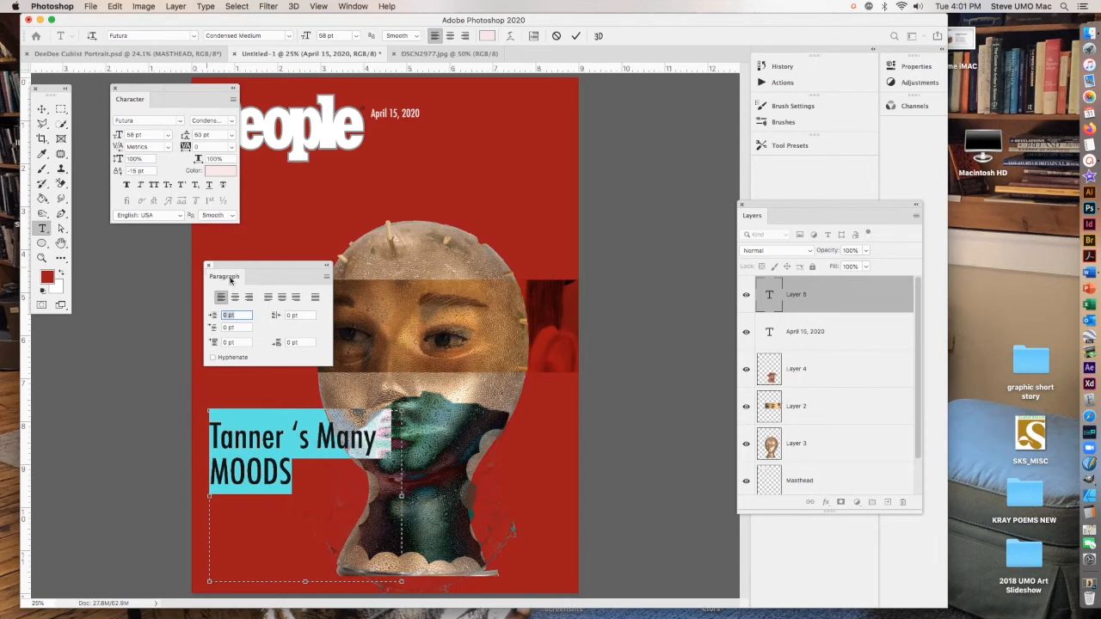
{"action": "left_click", "coordinate": [269, 298]}
{"action": "left_click", "coordinate": [315, 298]}
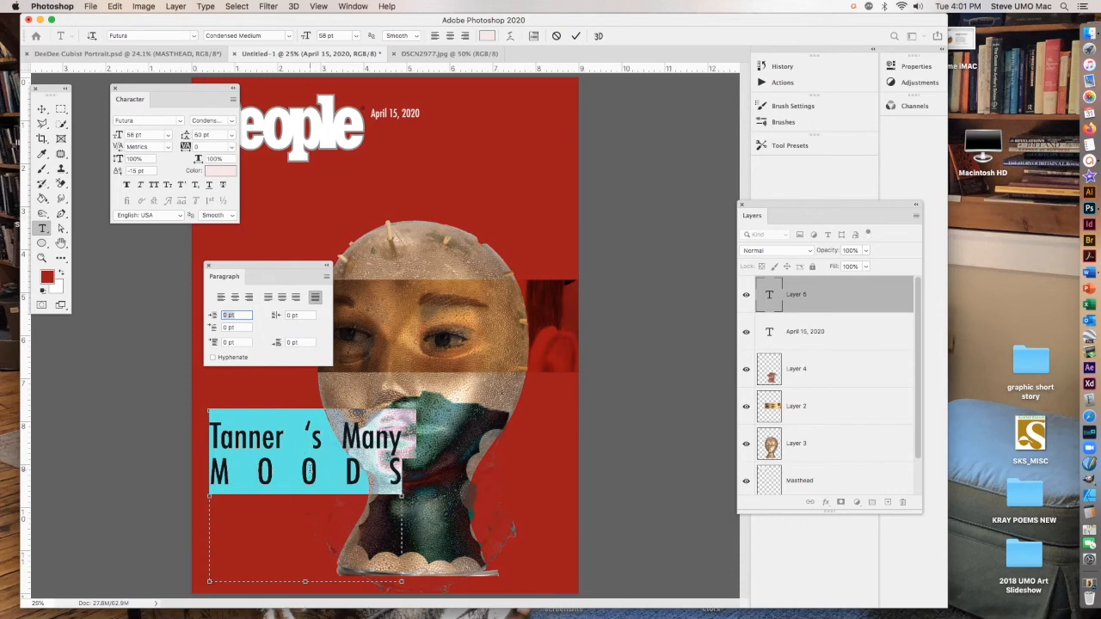
- Set the word MOODS in Futura Bold and close the character and paragraph settings
{"action": "left_click", "coordinate": [308, 471]}
{"action": "left_click_drag", "start_coordinate": [210, 471], "coordinate": [400, 472]}
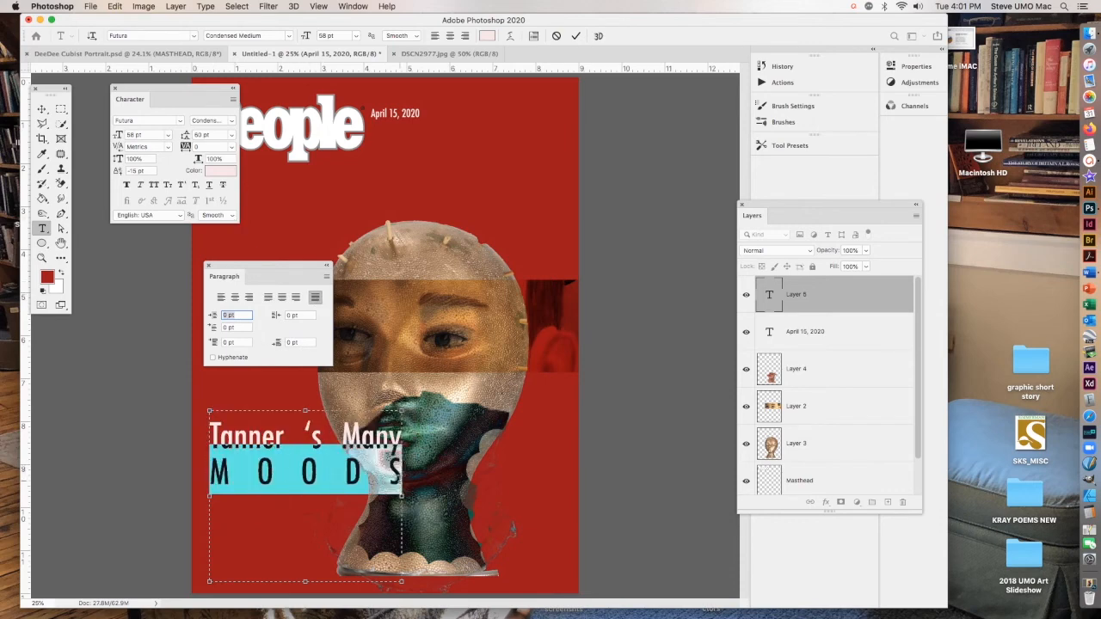
{"action": "left_click", "coordinate": [229, 120]}
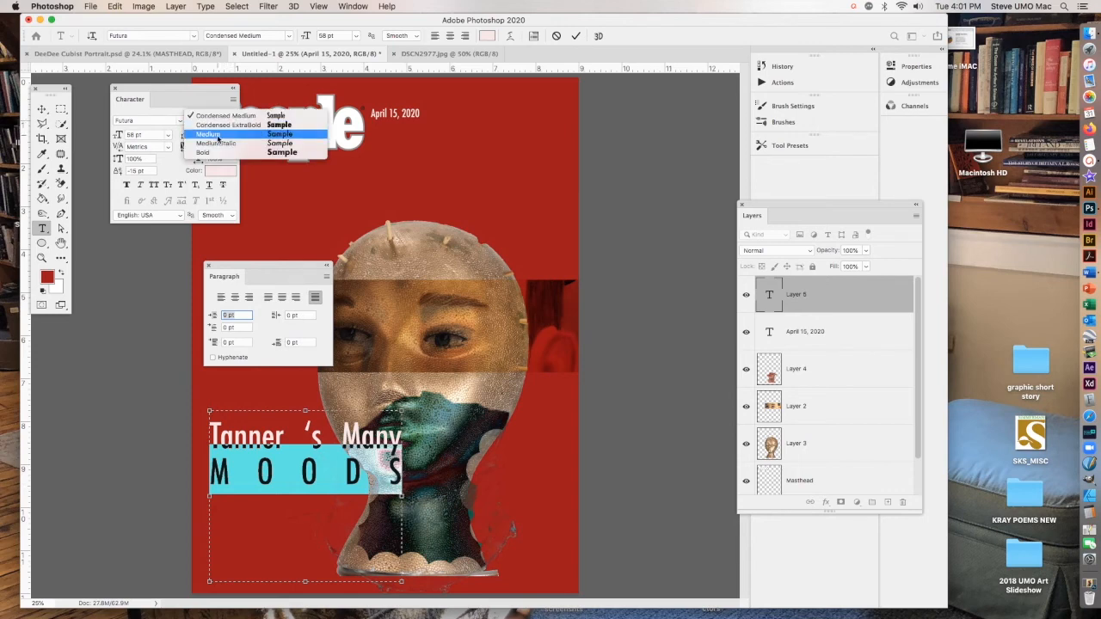
{"action": "left_click", "coordinate": [206, 152]}
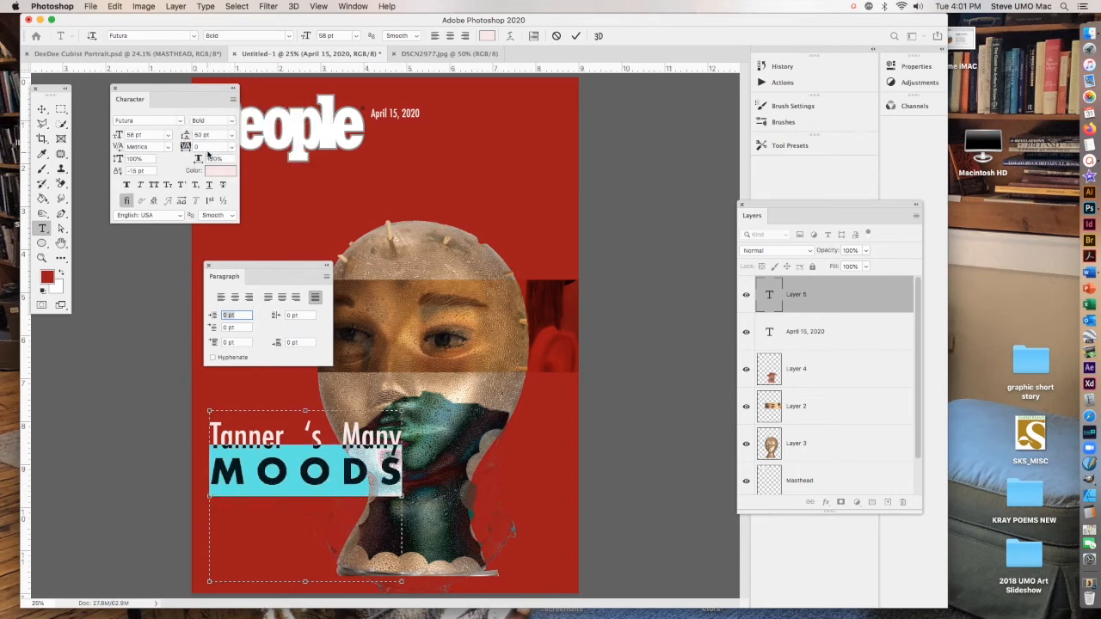
{"action": "left_click", "coordinate": [115, 88]}
{"action": "left_click", "coordinate": [209, 265]}
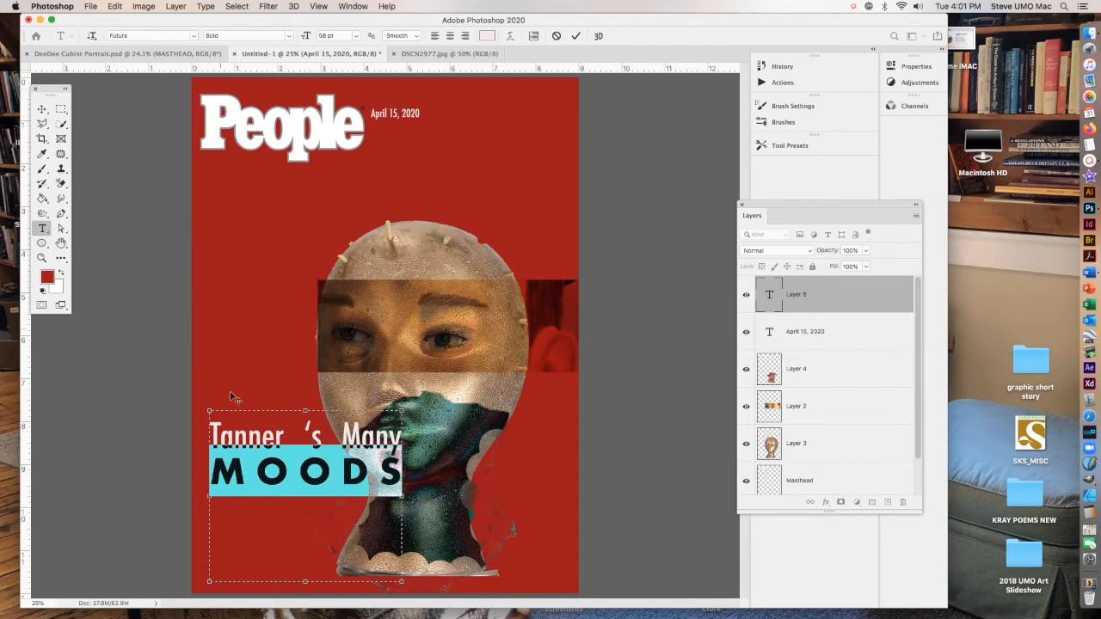
- Shorten the headline's text box to fit its two lines and move the headline to the cover's lower-right corner
{"action": "left_click_drag", "start_coordinate": [305, 582], "coordinate": [305, 504]}
{"action": "left_click", "coordinate": [42, 108]}
{"action": "left_click_drag", "start_coordinate": [274, 446], "coordinate": [436, 539]}
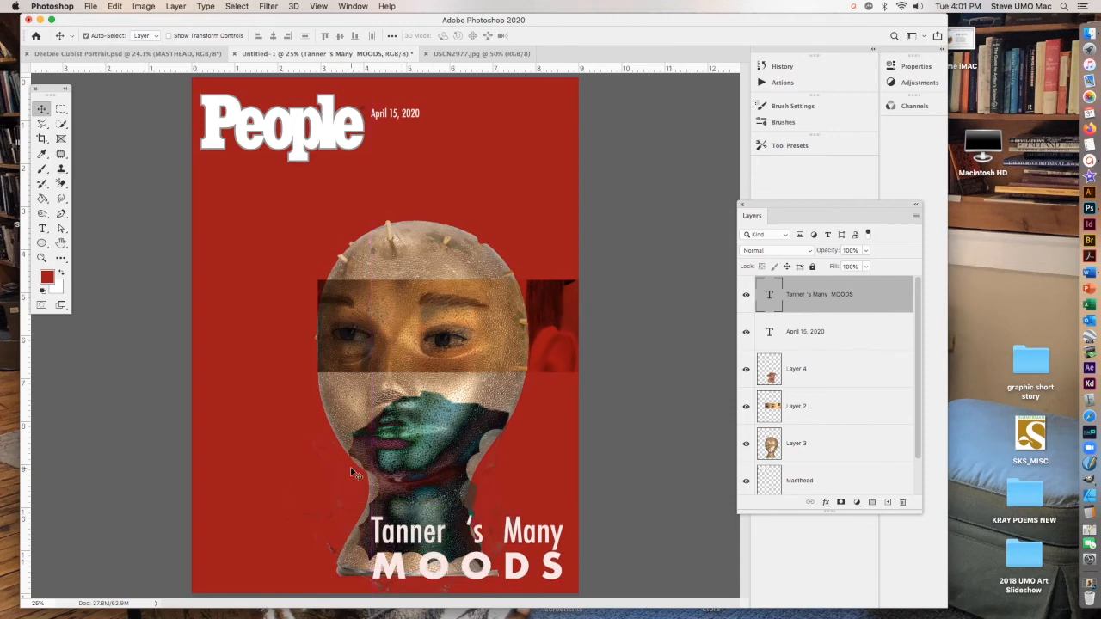
- Add a Pattern Overlay to the headline layer using the brown pattern from the Grass group
{"action": "left_click", "coordinate": [825, 502]}
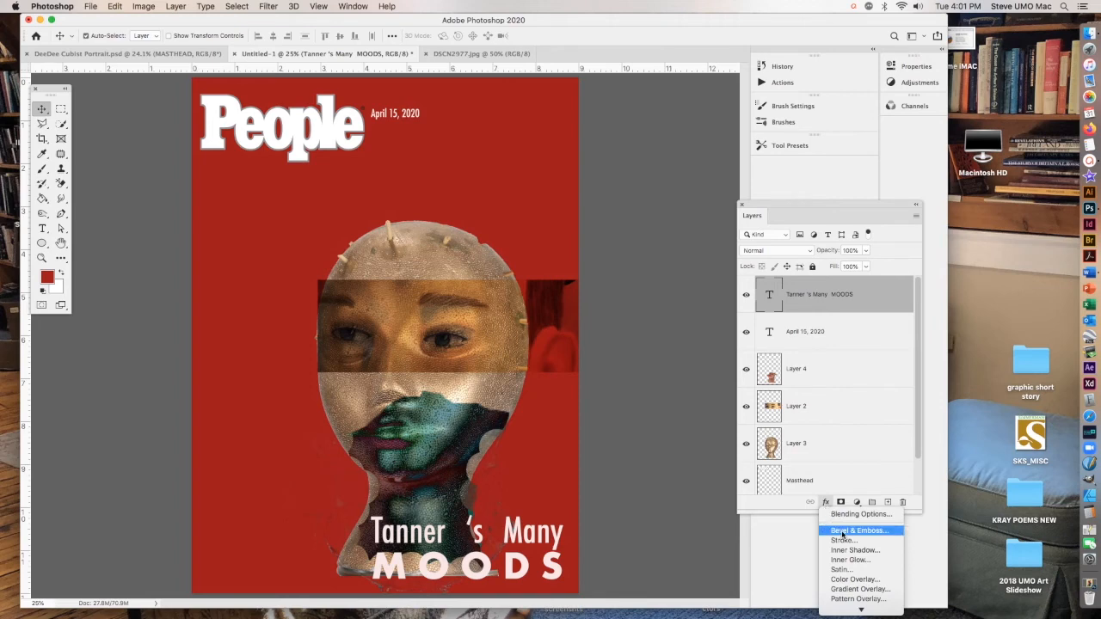
{"action": "left_click", "coordinate": [842, 598]}
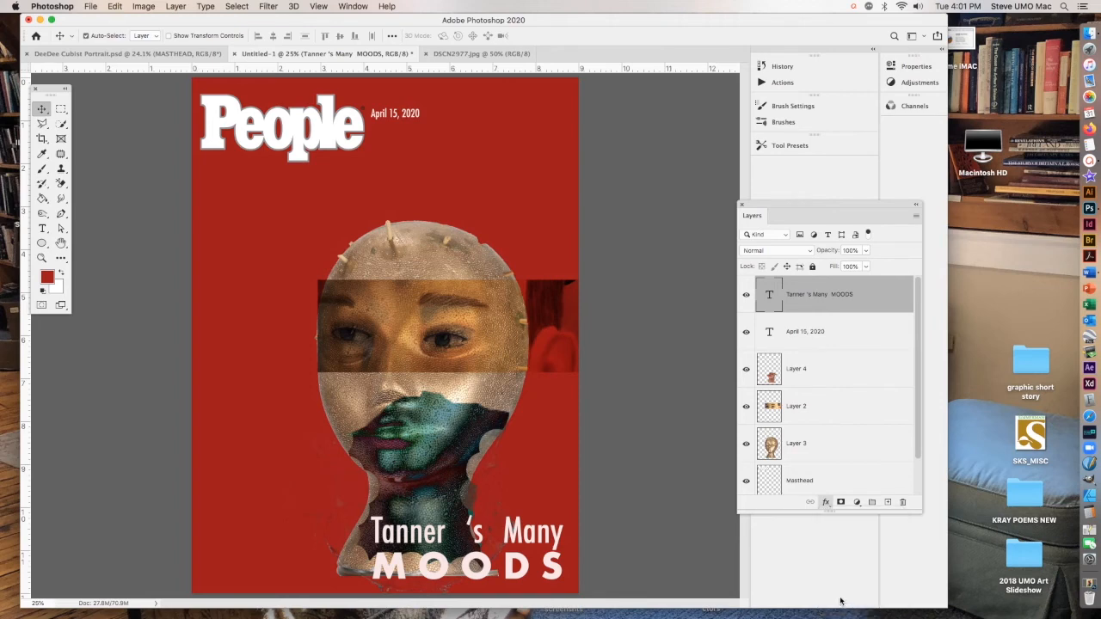
{"action": "left_click_drag", "start_coordinate": [619, 291], "coordinate": [614, 115]}
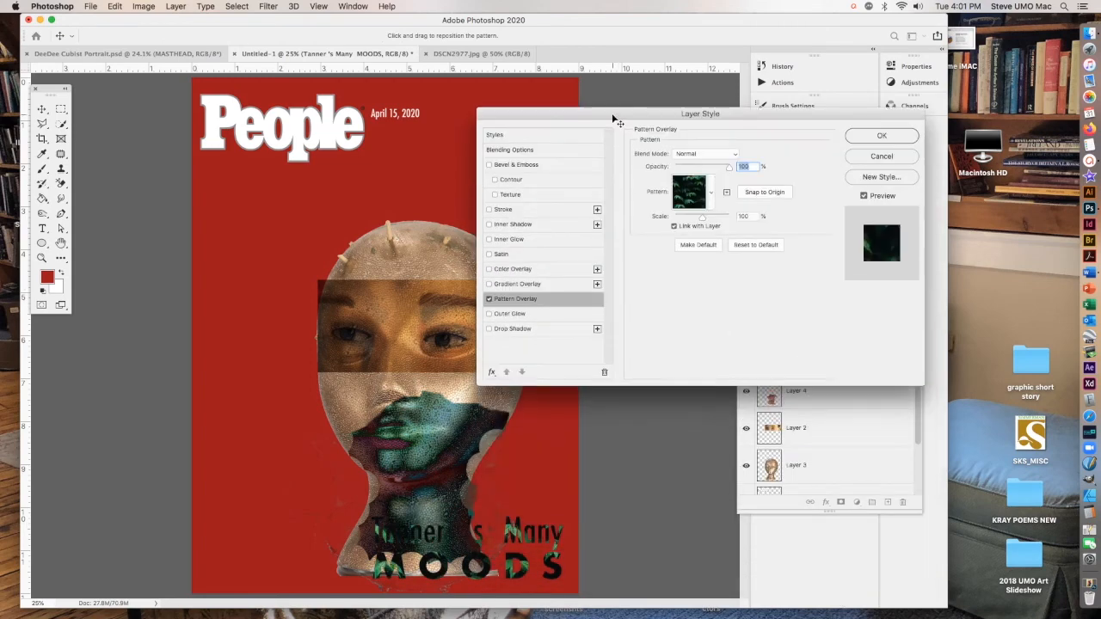
{"action": "left_click", "coordinate": [707, 188]}
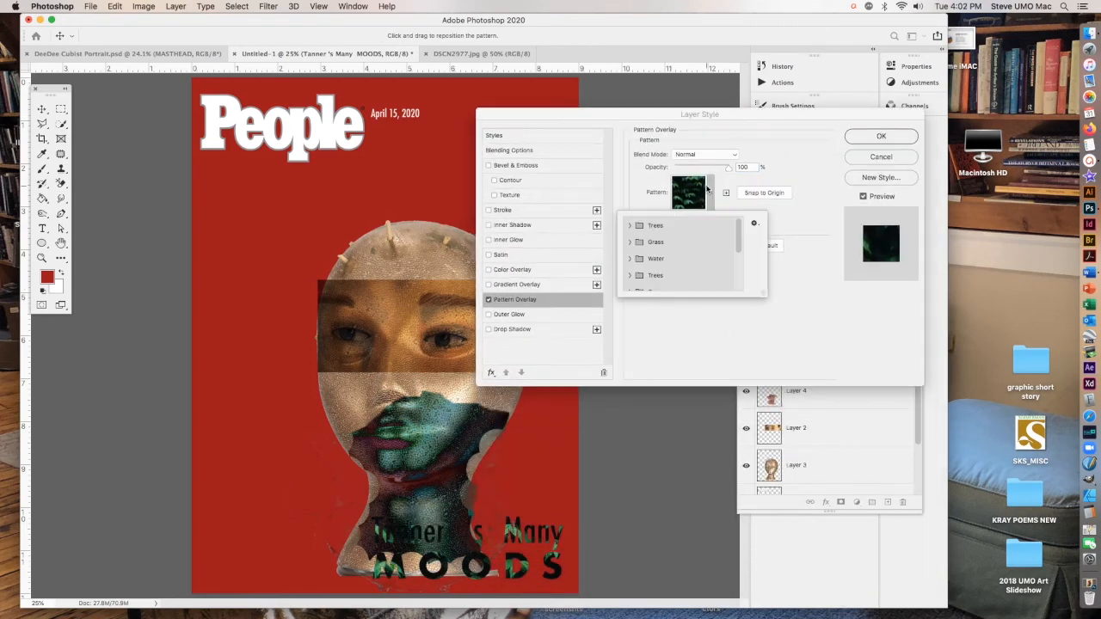
{"action": "left_click", "coordinate": [628, 241]}
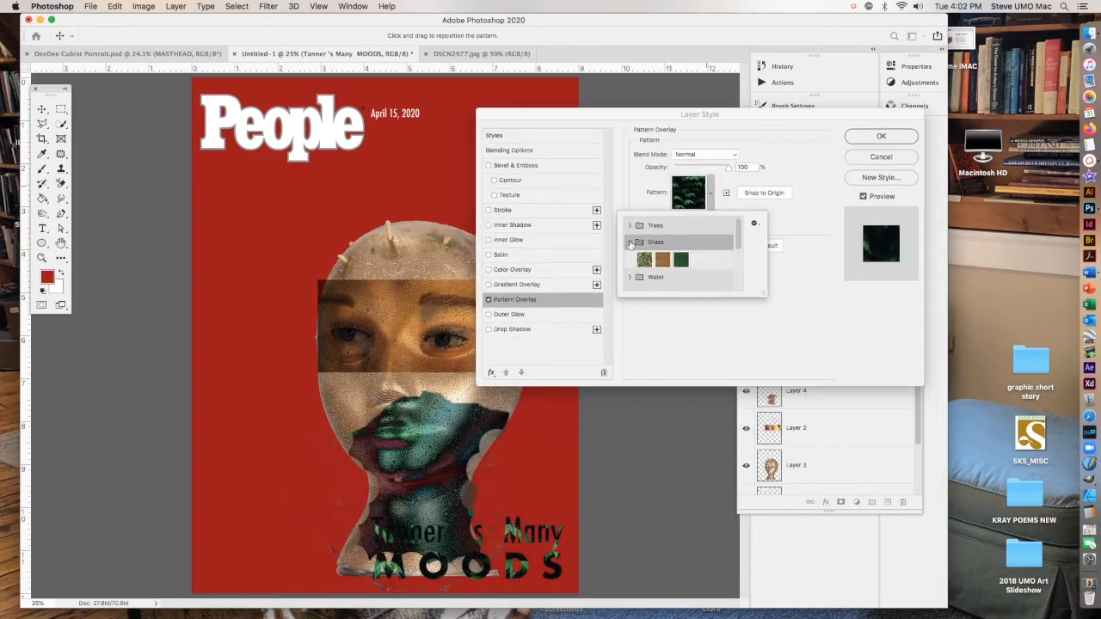
{"action": "left_click", "coordinate": [666, 260]}
{"action": "left_click", "coordinate": [668, 261]}
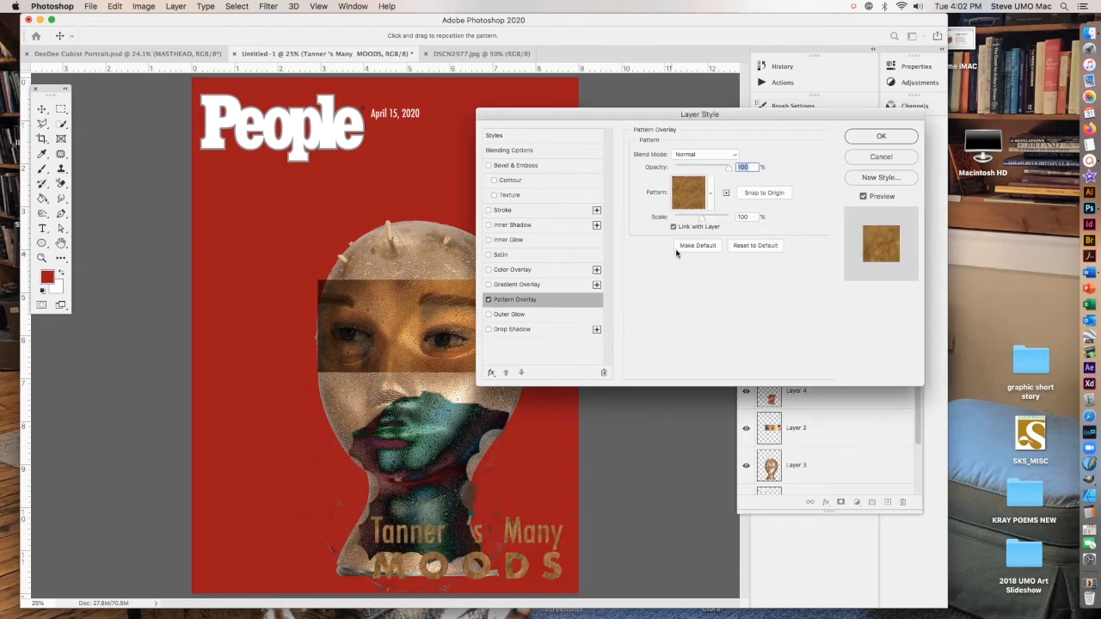
- Scale the headline's overlay pattern to 59%, switch it to the pale green Water pattern and apply the layer style
{"action": "left_click_drag", "start_coordinate": [701, 220], "coordinate": [690, 222]}
{"action": "left_click", "coordinate": [710, 195]}
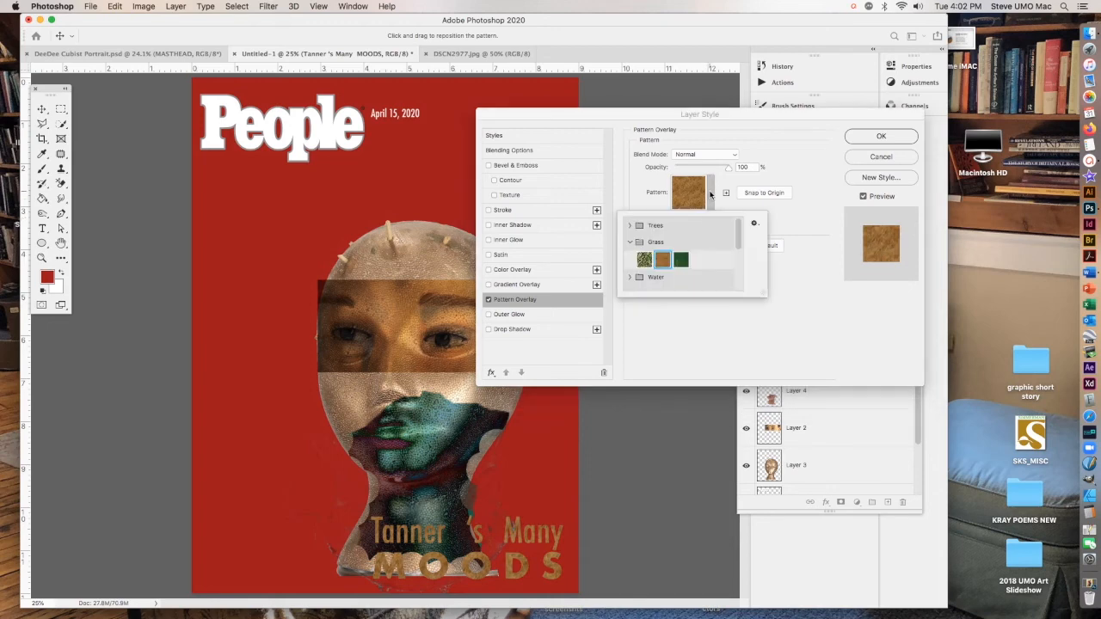
{"action": "left_click", "coordinate": [628, 276]}
{"action": "left_click", "coordinate": [661, 288]}
{"action": "left_click", "coordinate": [661, 287]}
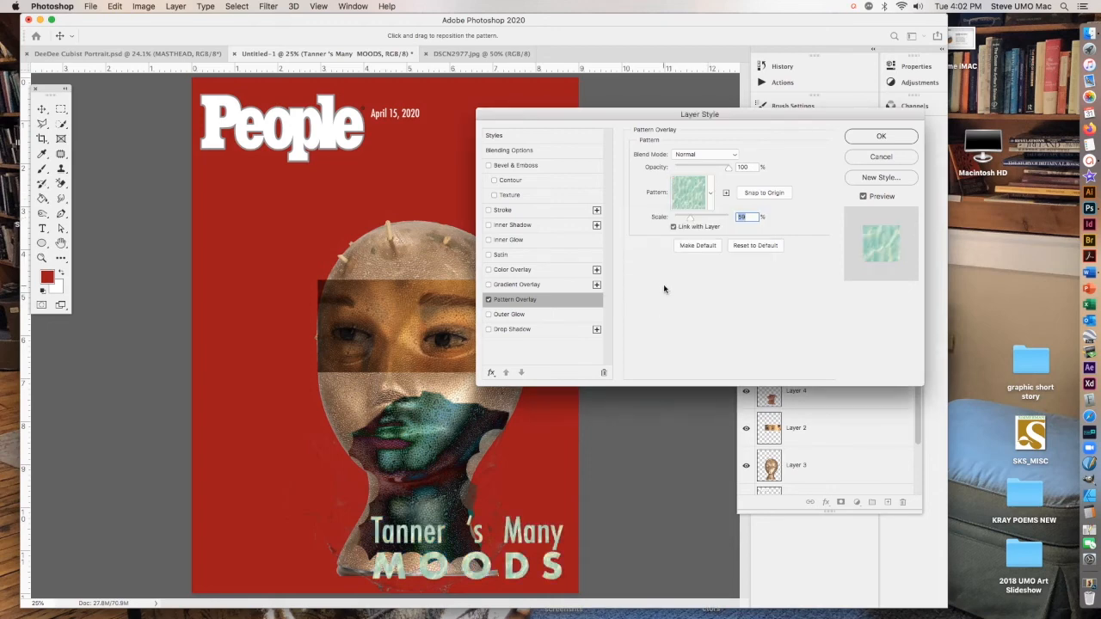
{"action": "left_click", "coordinate": [879, 136]}
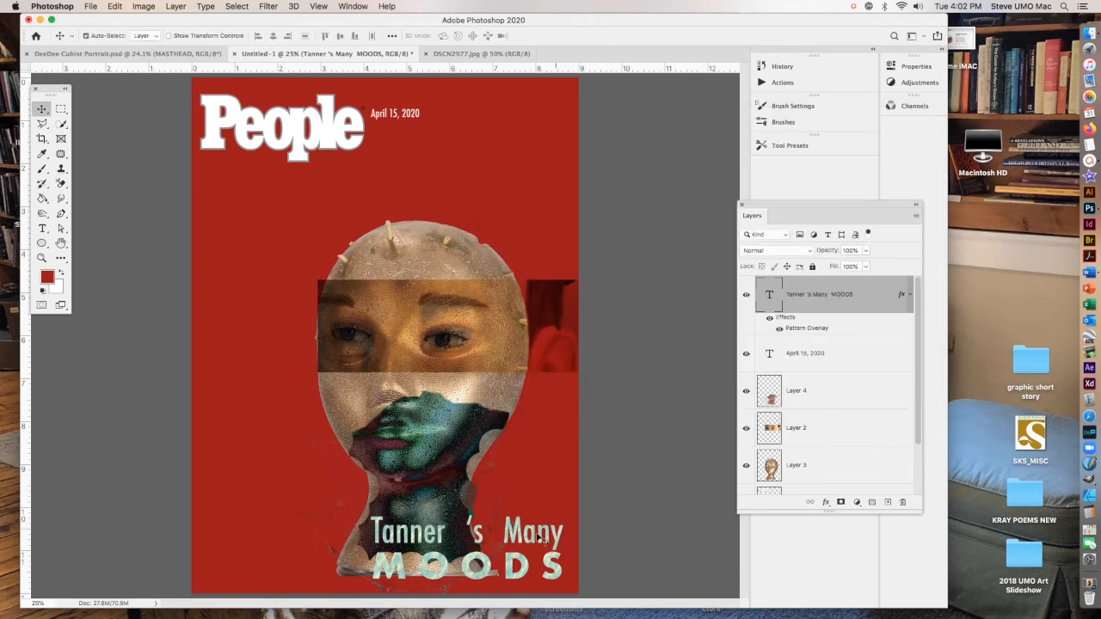
- Nudge the headline slightly up and inward from the cover's corner, and reposition and lengthen the layer list to show every layer
{"action": "left_click_drag", "start_coordinate": [541, 538], "coordinate": [526, 520]}
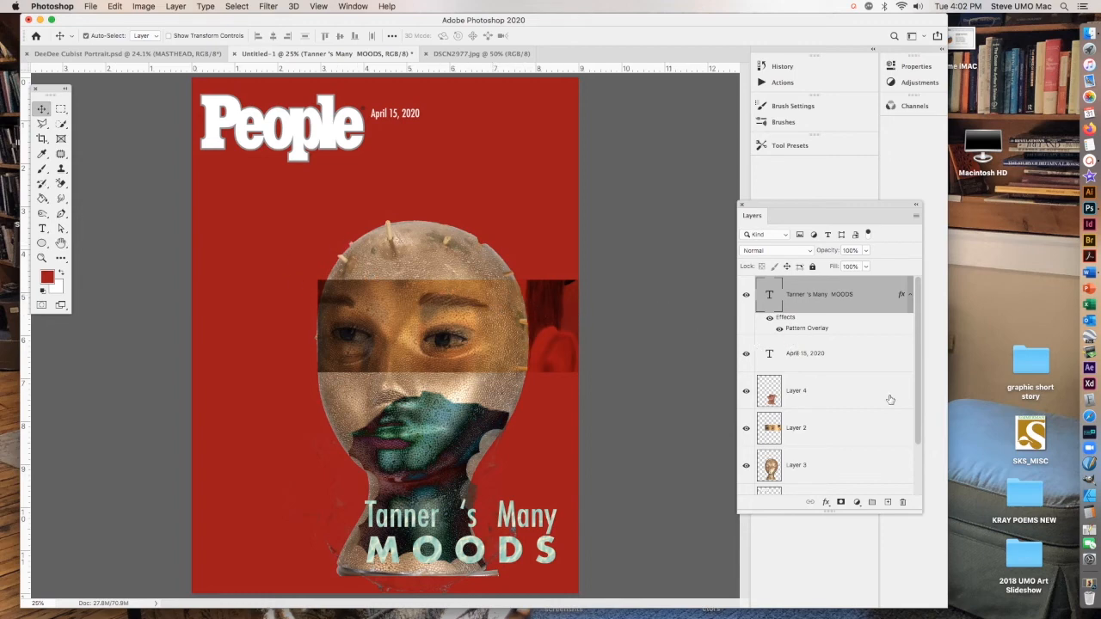
{"action": "left_click_drag", "start_coordinate": [798, 206], "coordinate": [659, 104]}
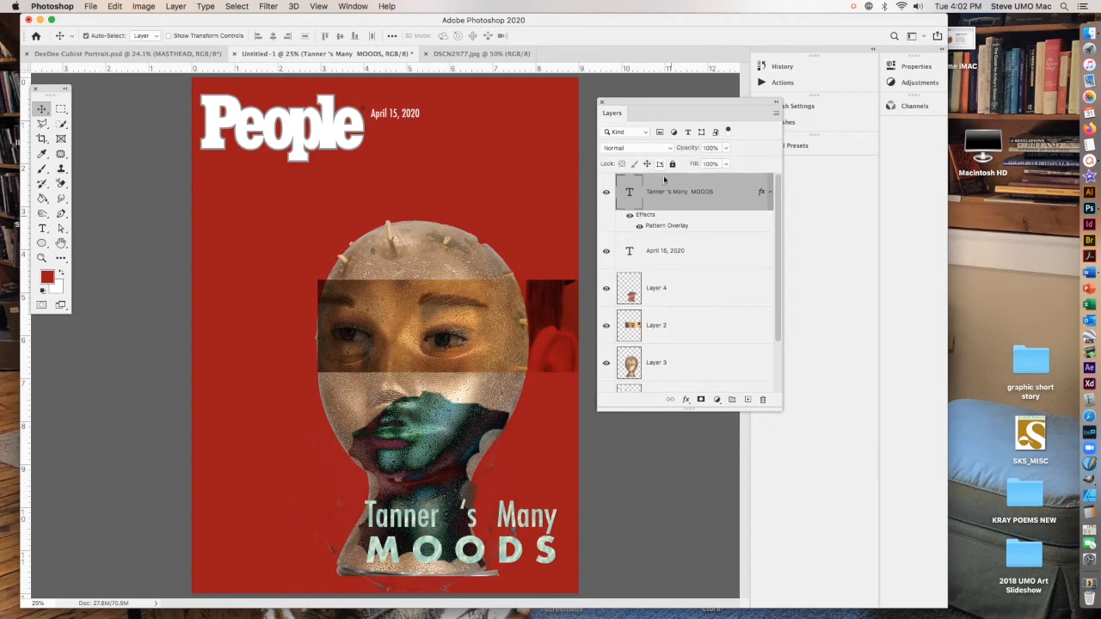
{"action": "left_click_drag", "start_coordinate": [776, 404], "coordinate": [787, 533]}
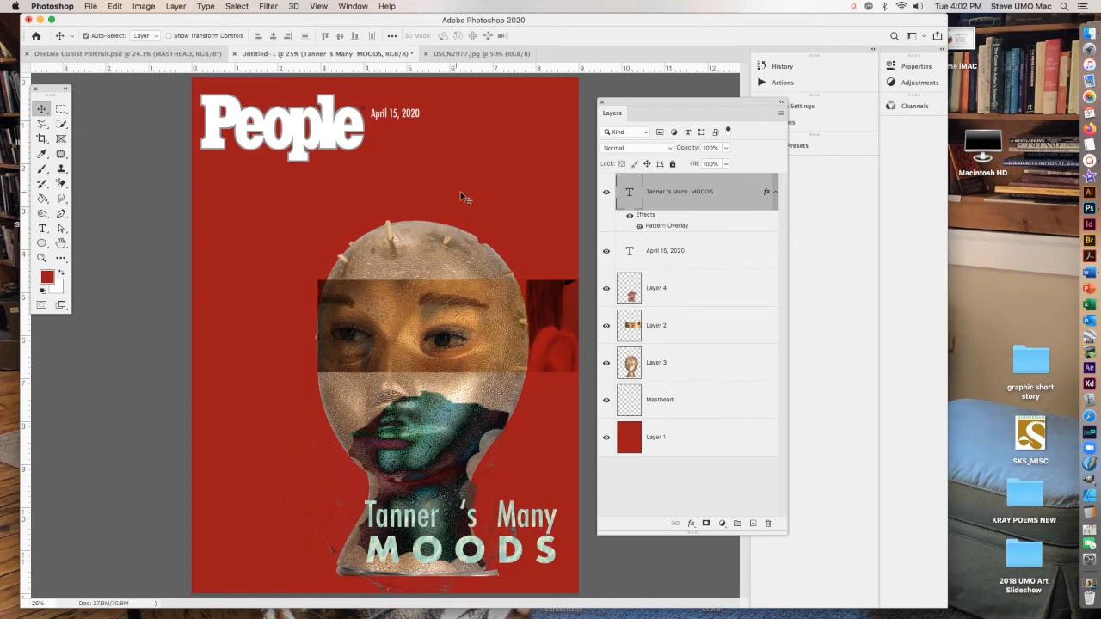
{"action": "left_click", "coordinate": [91, 6]}
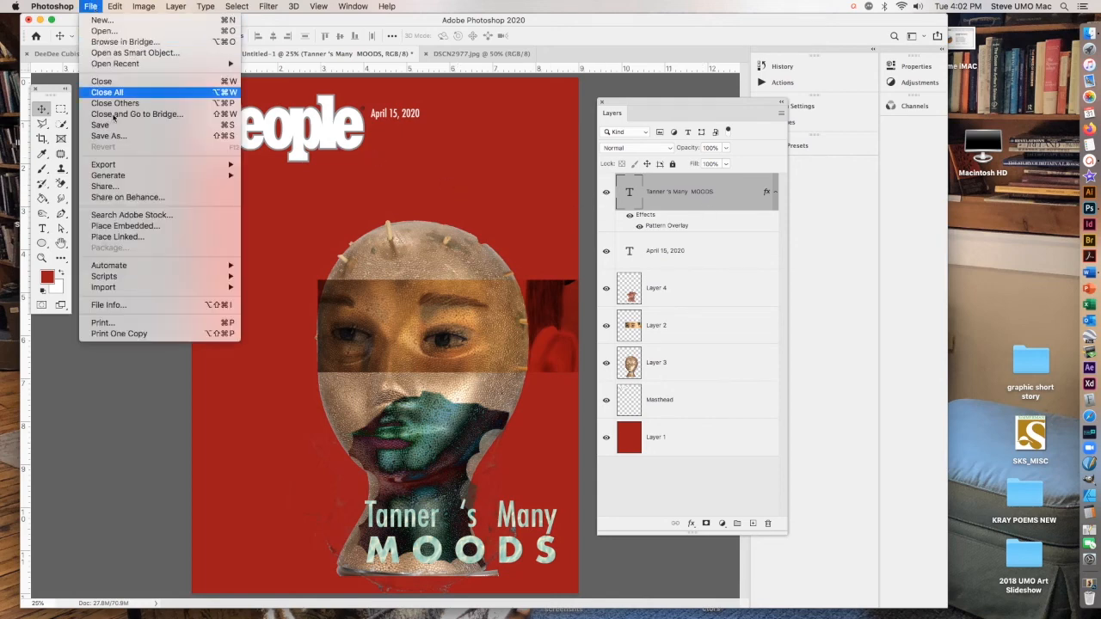
{"action": "left_click", "coordinate": [120, 126]}
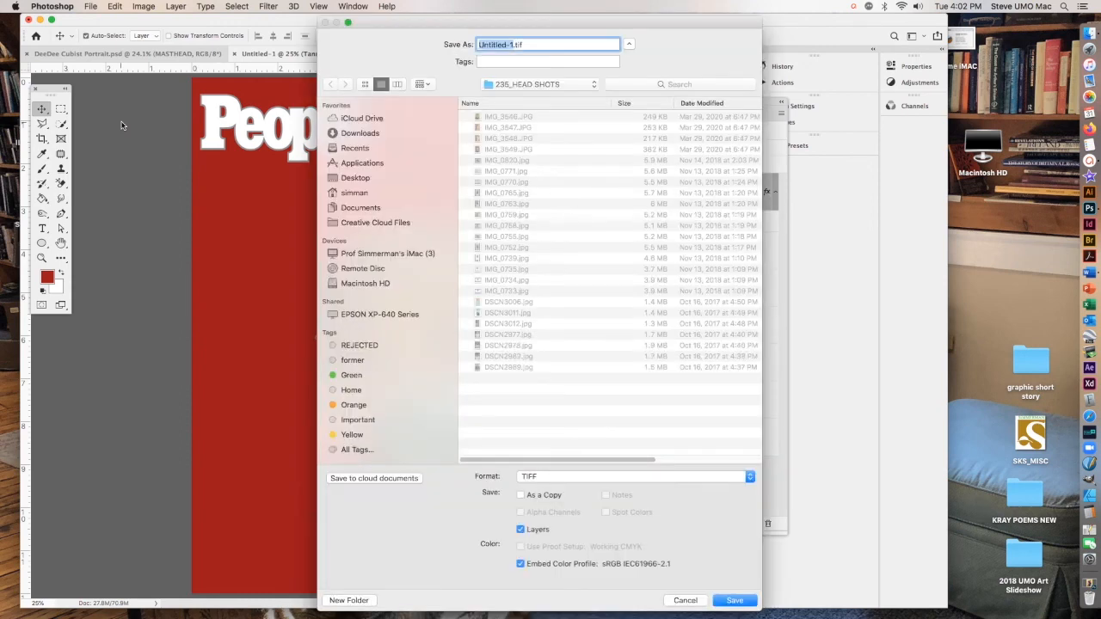
{"action": "left_click", "coordinate": [592, 86]}
{"action": "left_click", "coordinate": [684, 604]}
{"action": "left_click", "coordinate": [685, 600]}
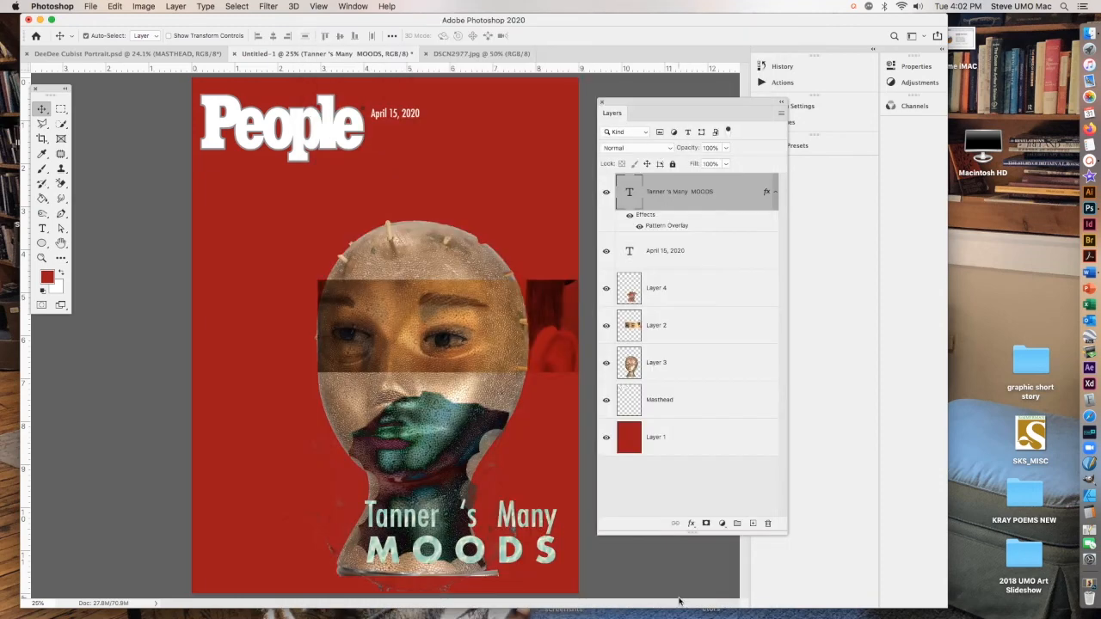